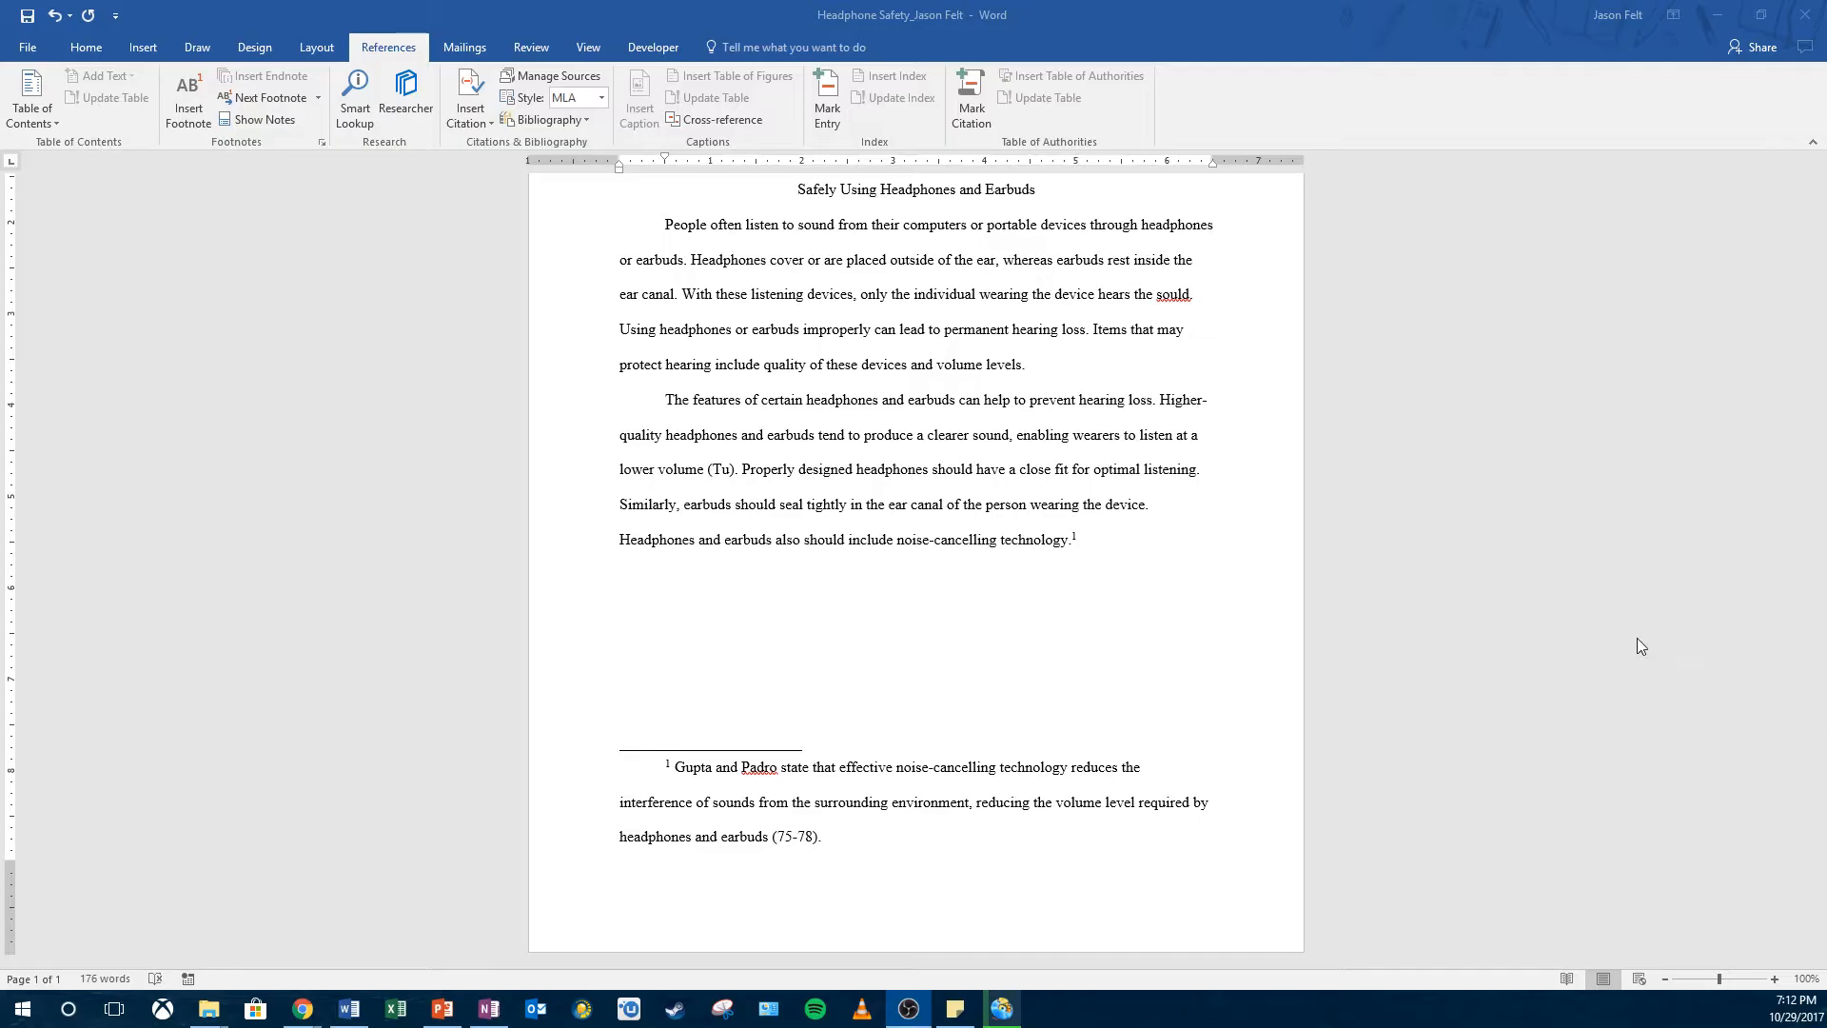
# Step: Start a new paragraph after the footnoted sentence, stating that the sound level transmitted from headphones or earbuds into the wearer's ear has been linked to hearing loss
pyautogui.click(1123, 536)
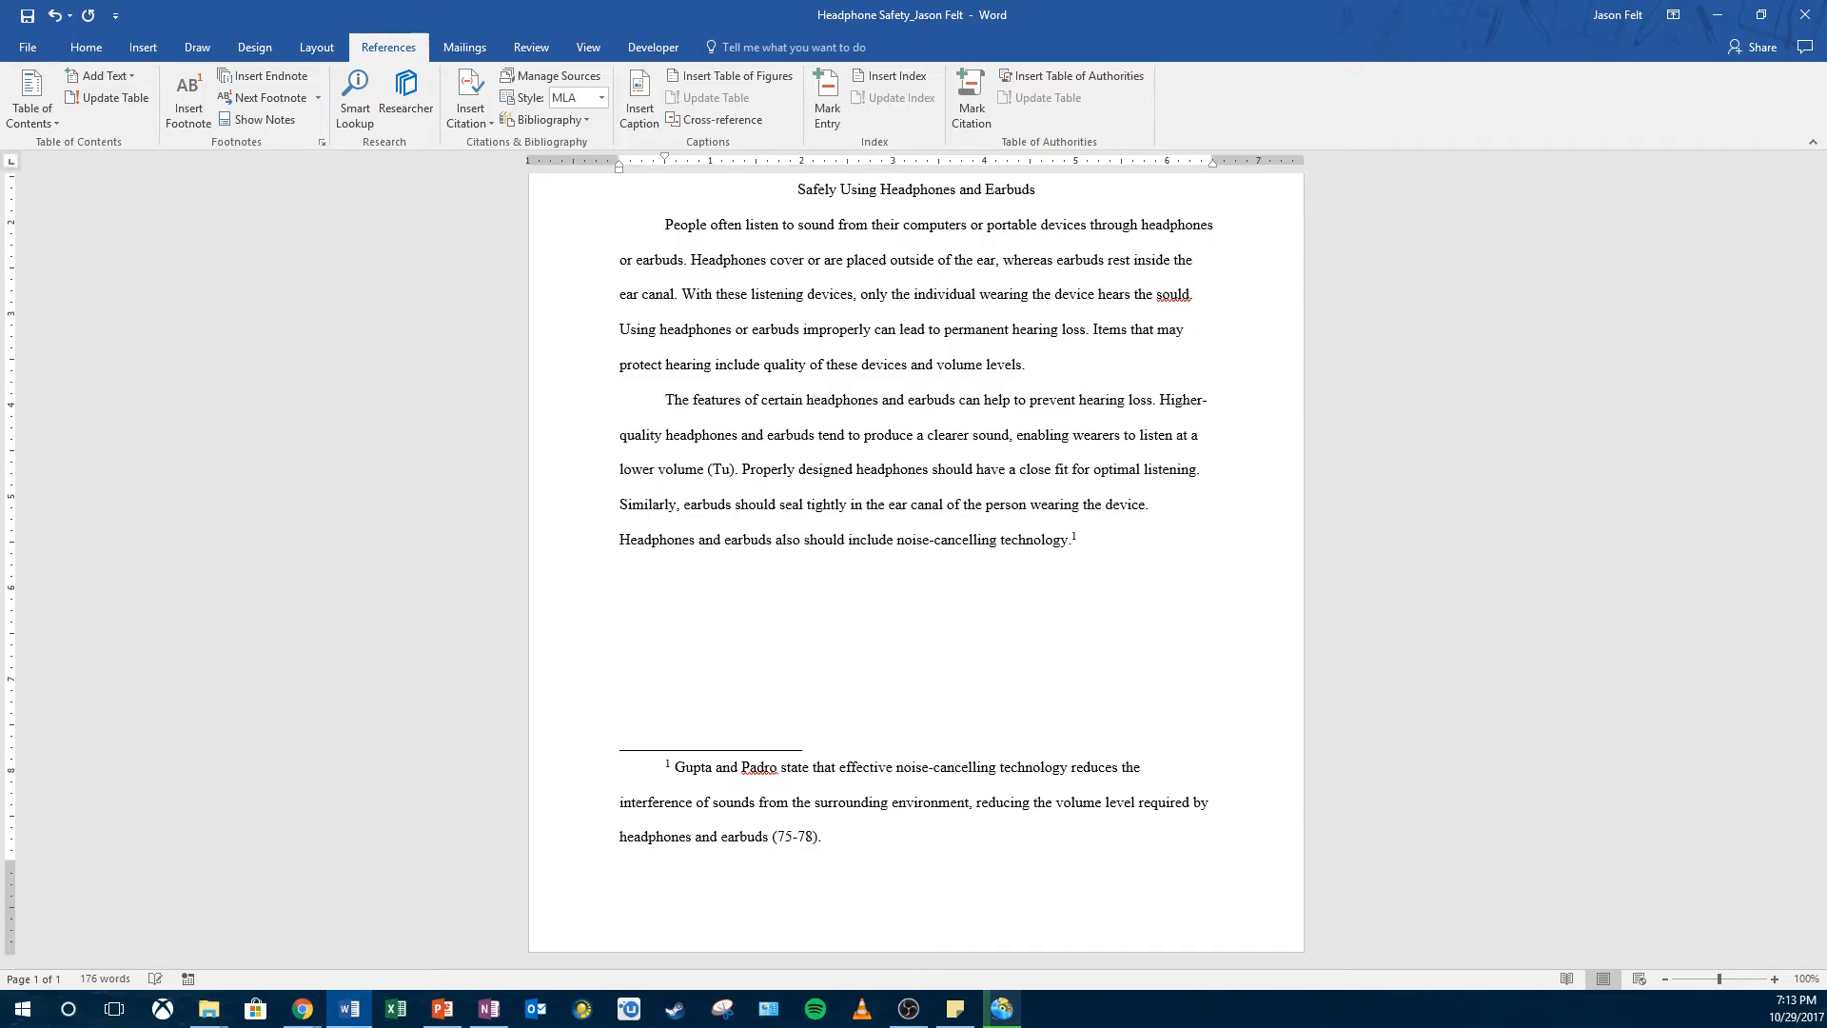
pyautogui.write('The volume level of the sound that transm')
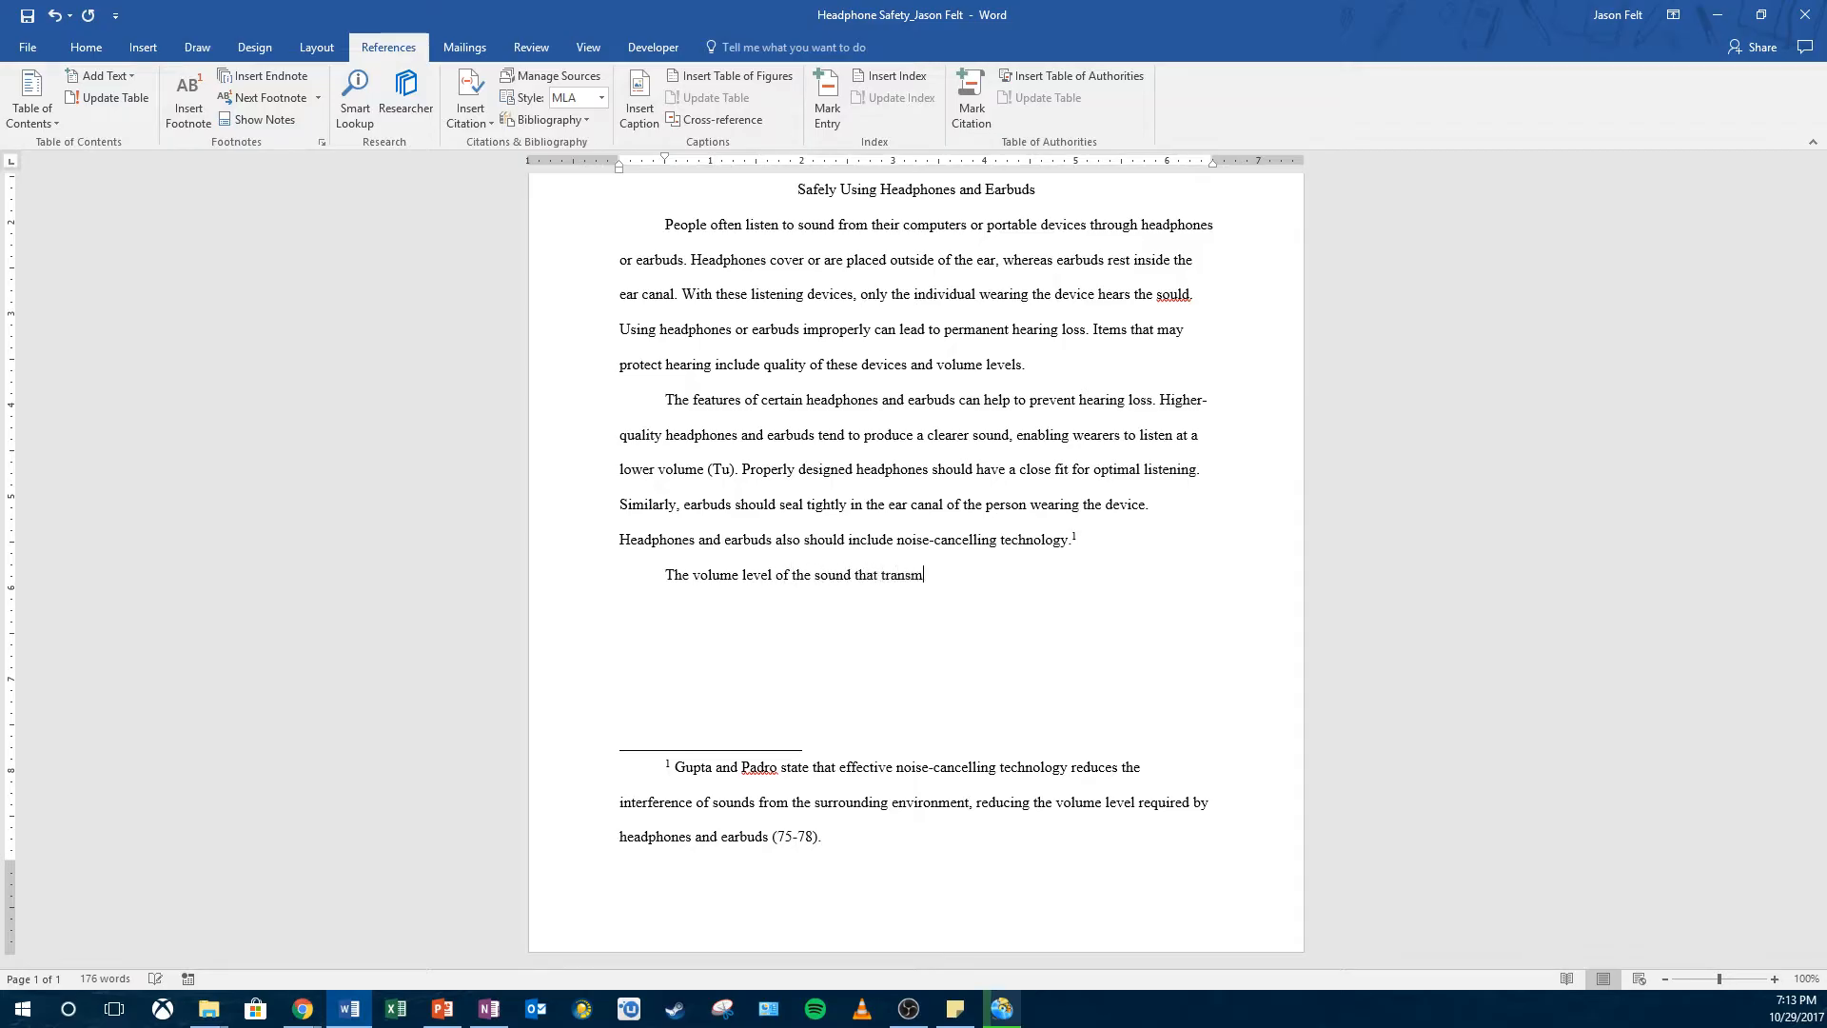
pyautogui.write('its from headphones cr earbuds into the ear of a ')
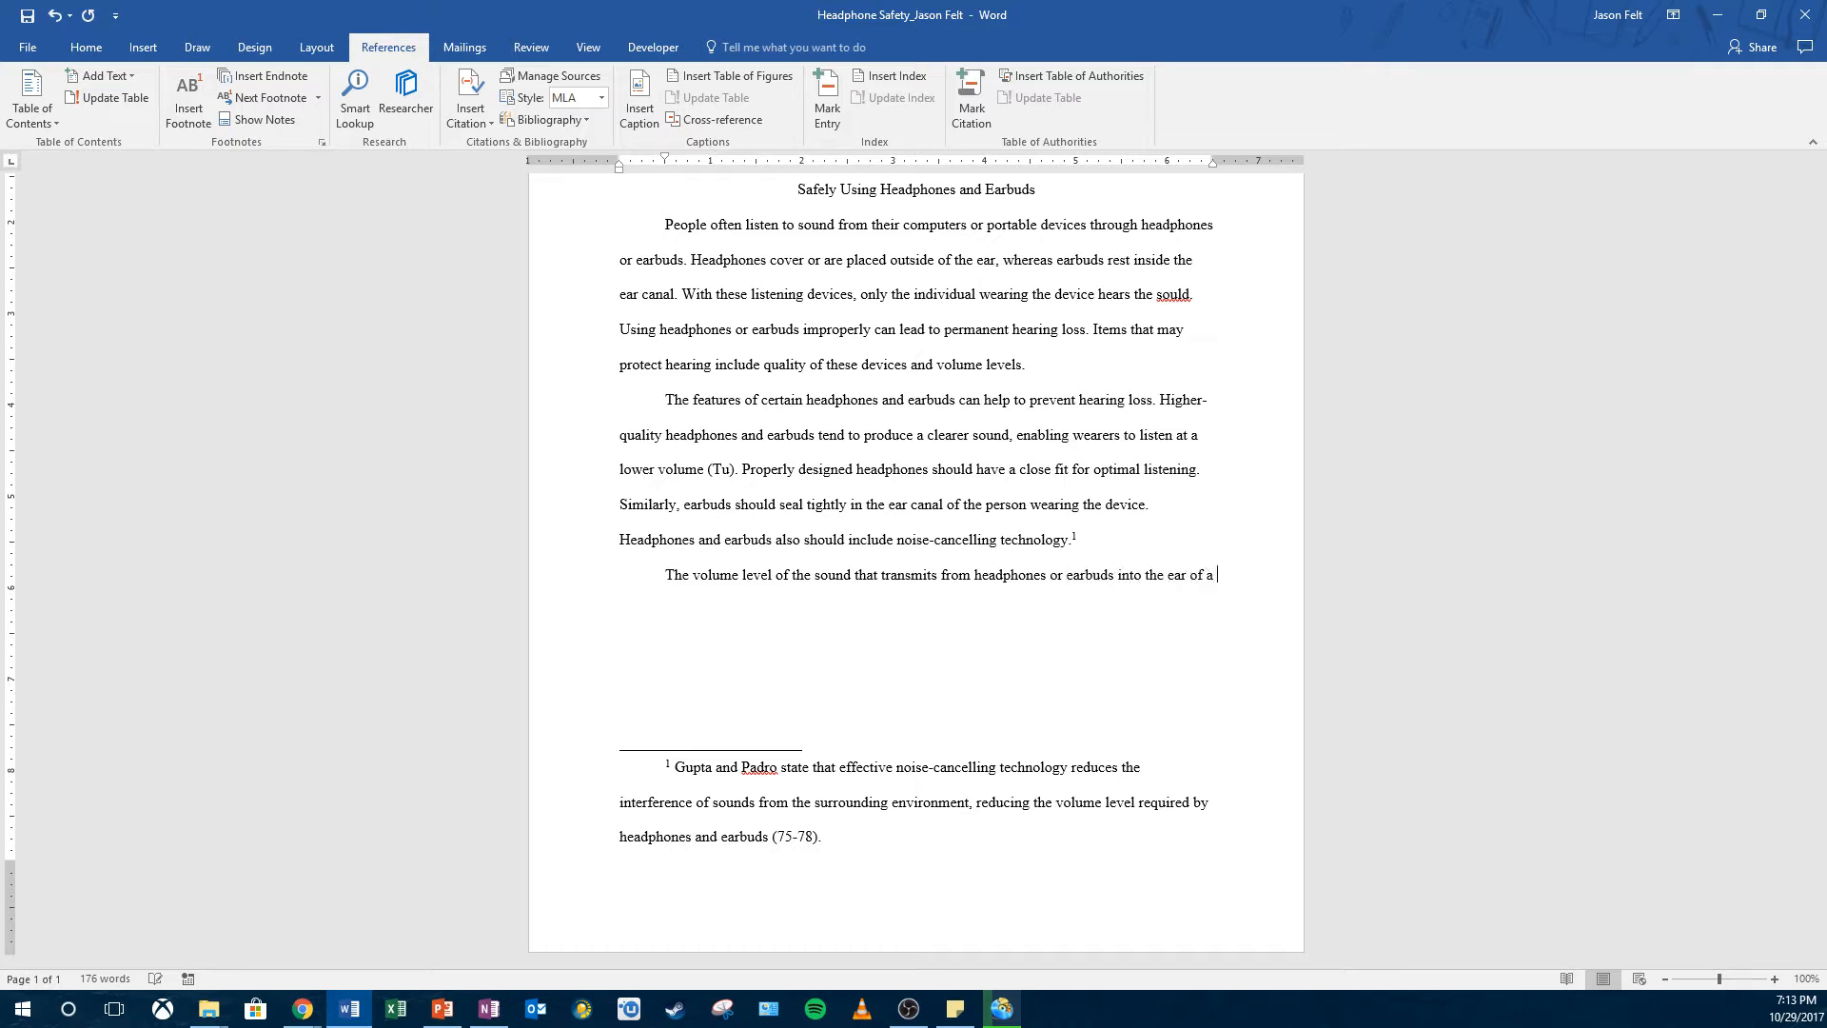
pyautogui.write('person wearing this type of device has been linked to')
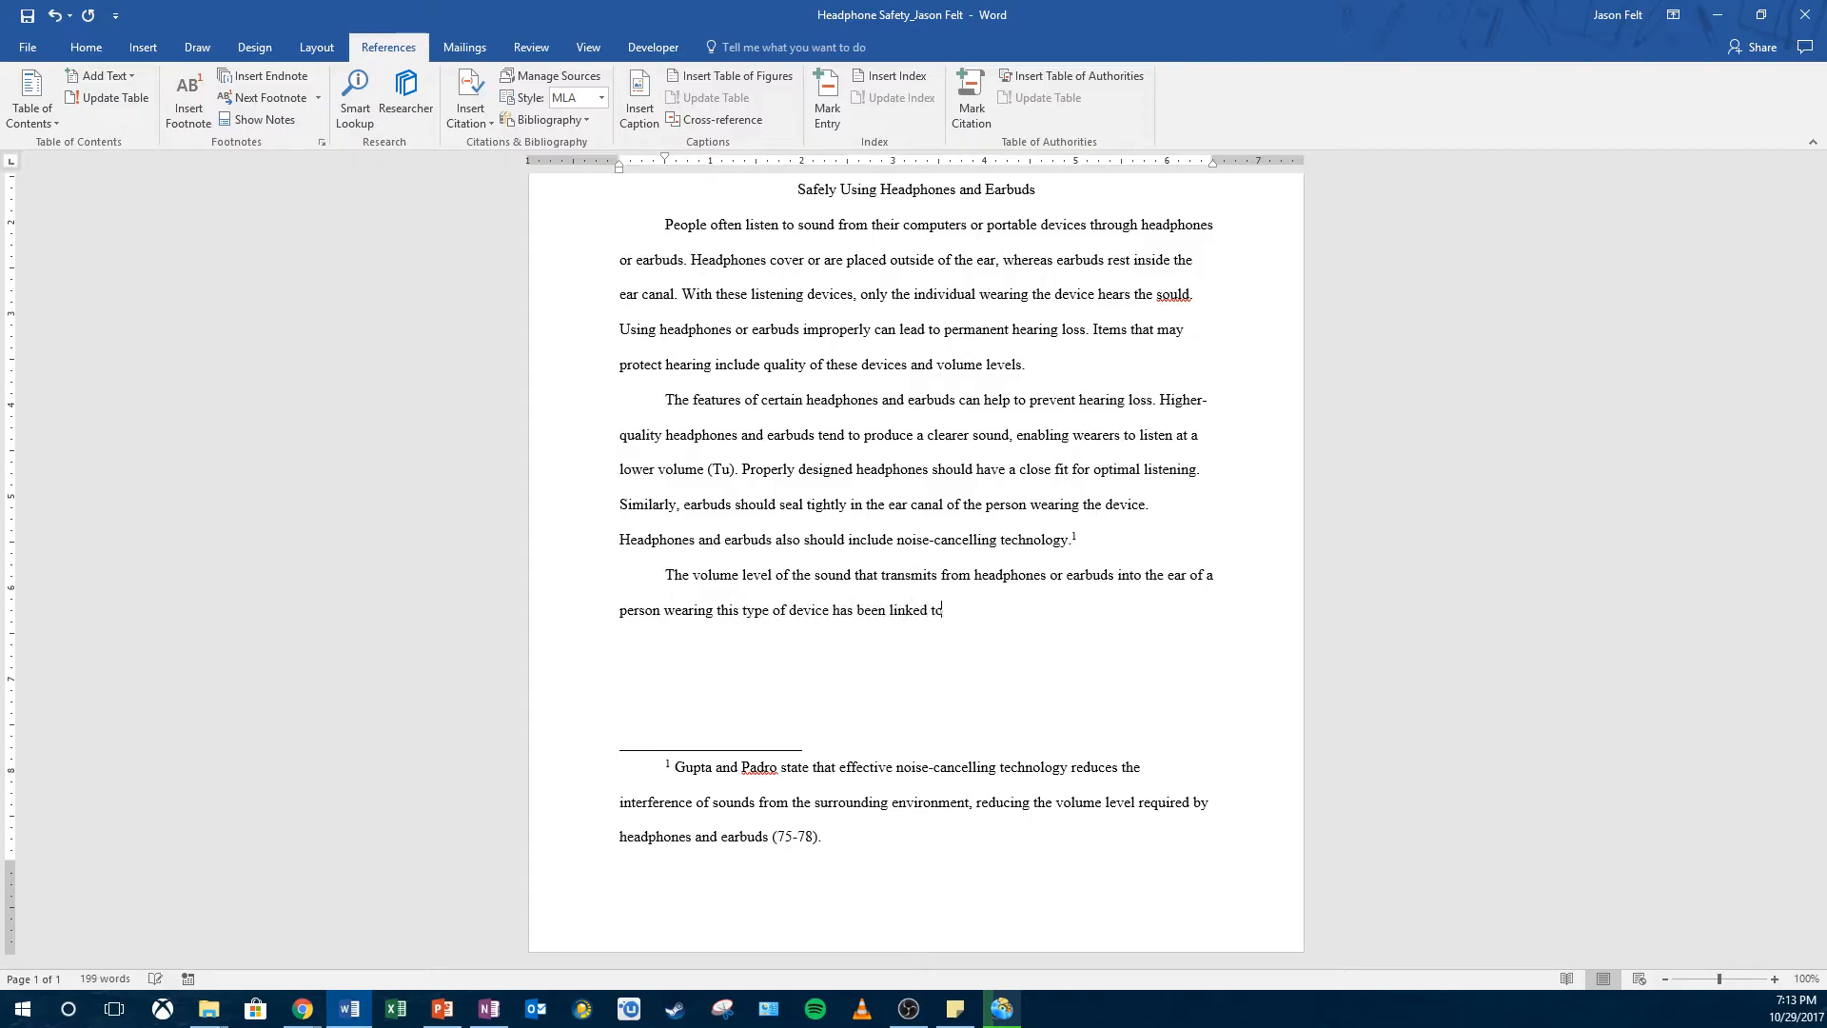
pyautogui.write(' hearing loss. The volume should be s')
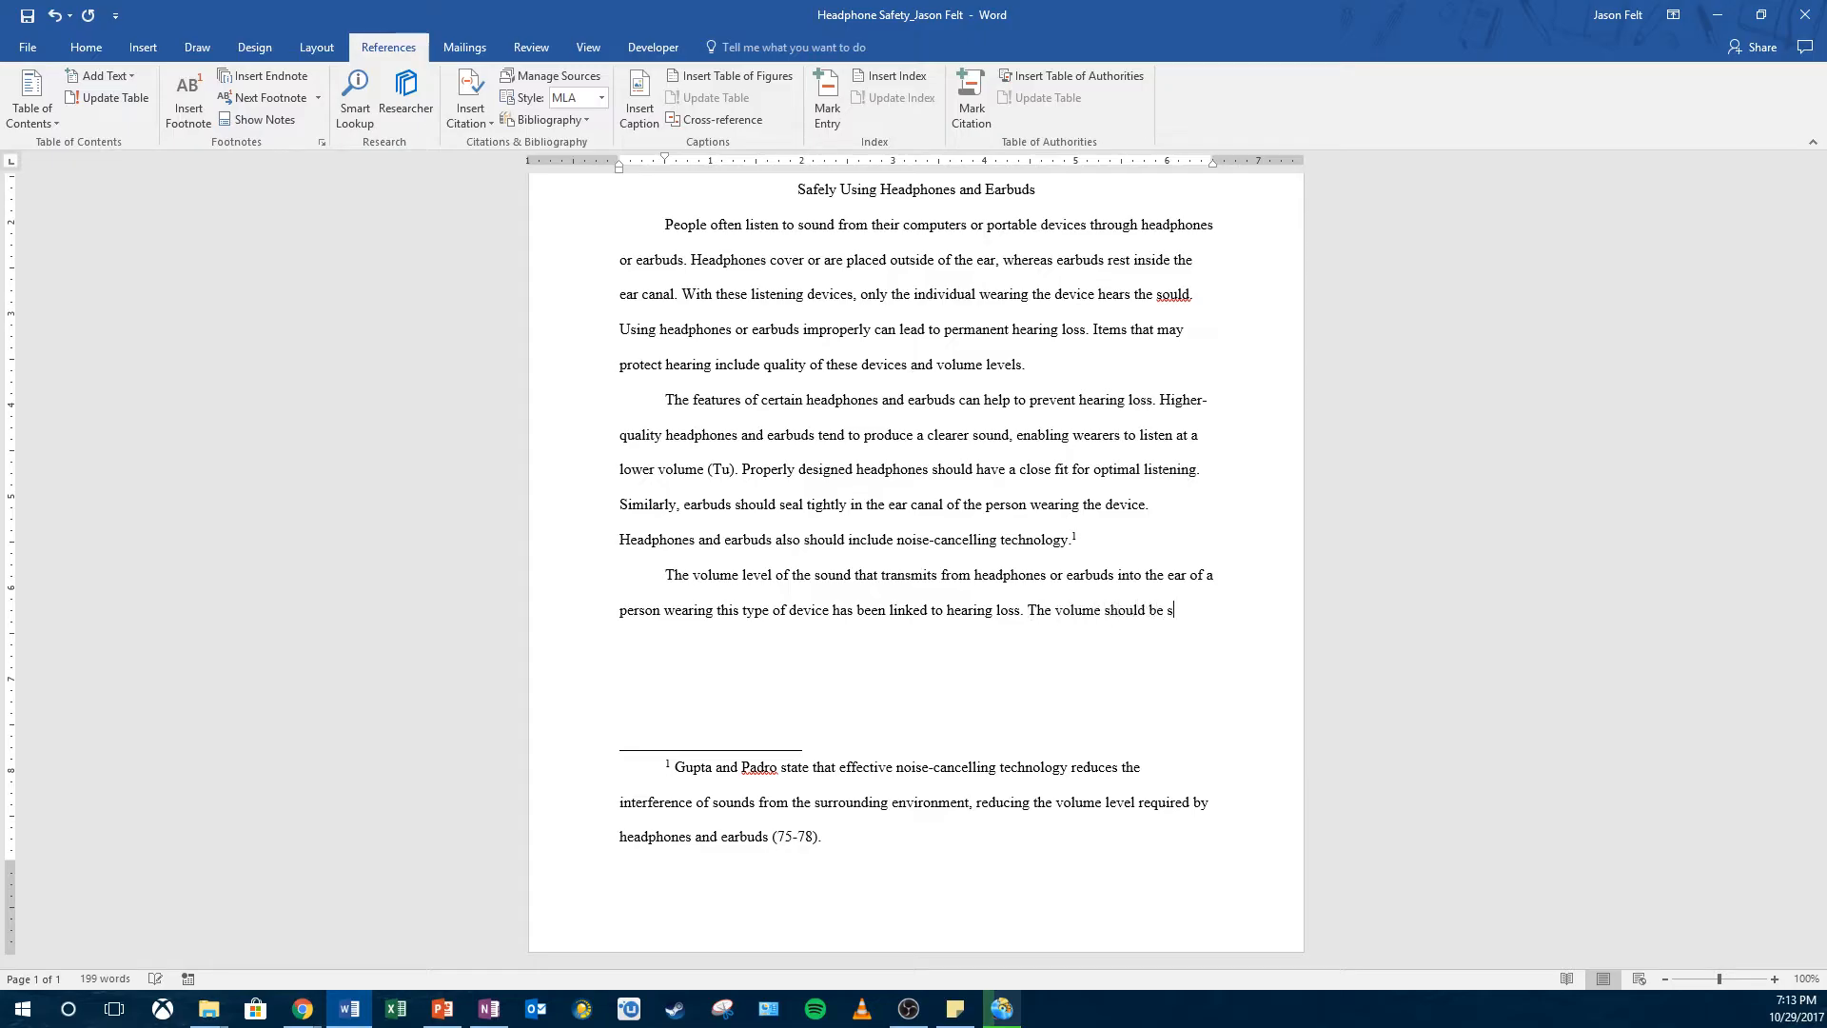
# Step: Complete the second sentence to say the volume should be set low enough that other people nearby cannot hear the sound being transmitted
pyautogui.write('et low enough that other people nearby cannot he')
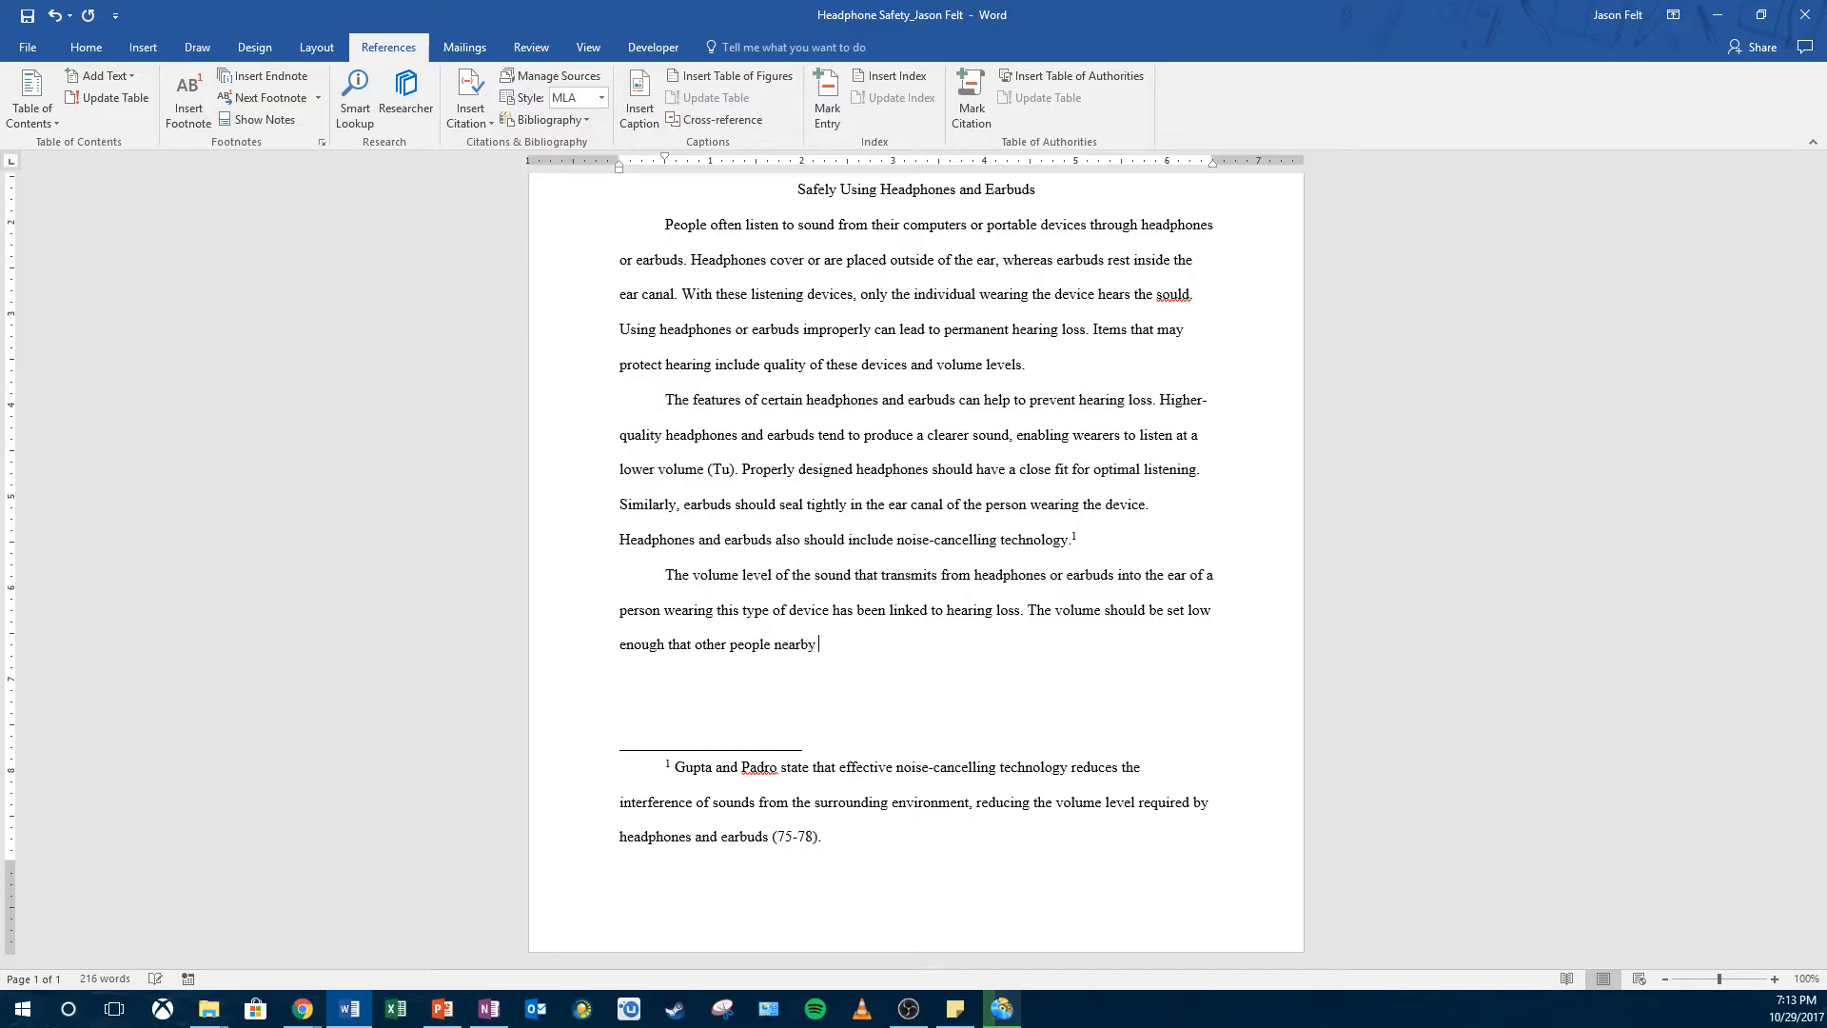
pyautogui.write('ar the sour')
pyautogui.write('d being transmitted. ')
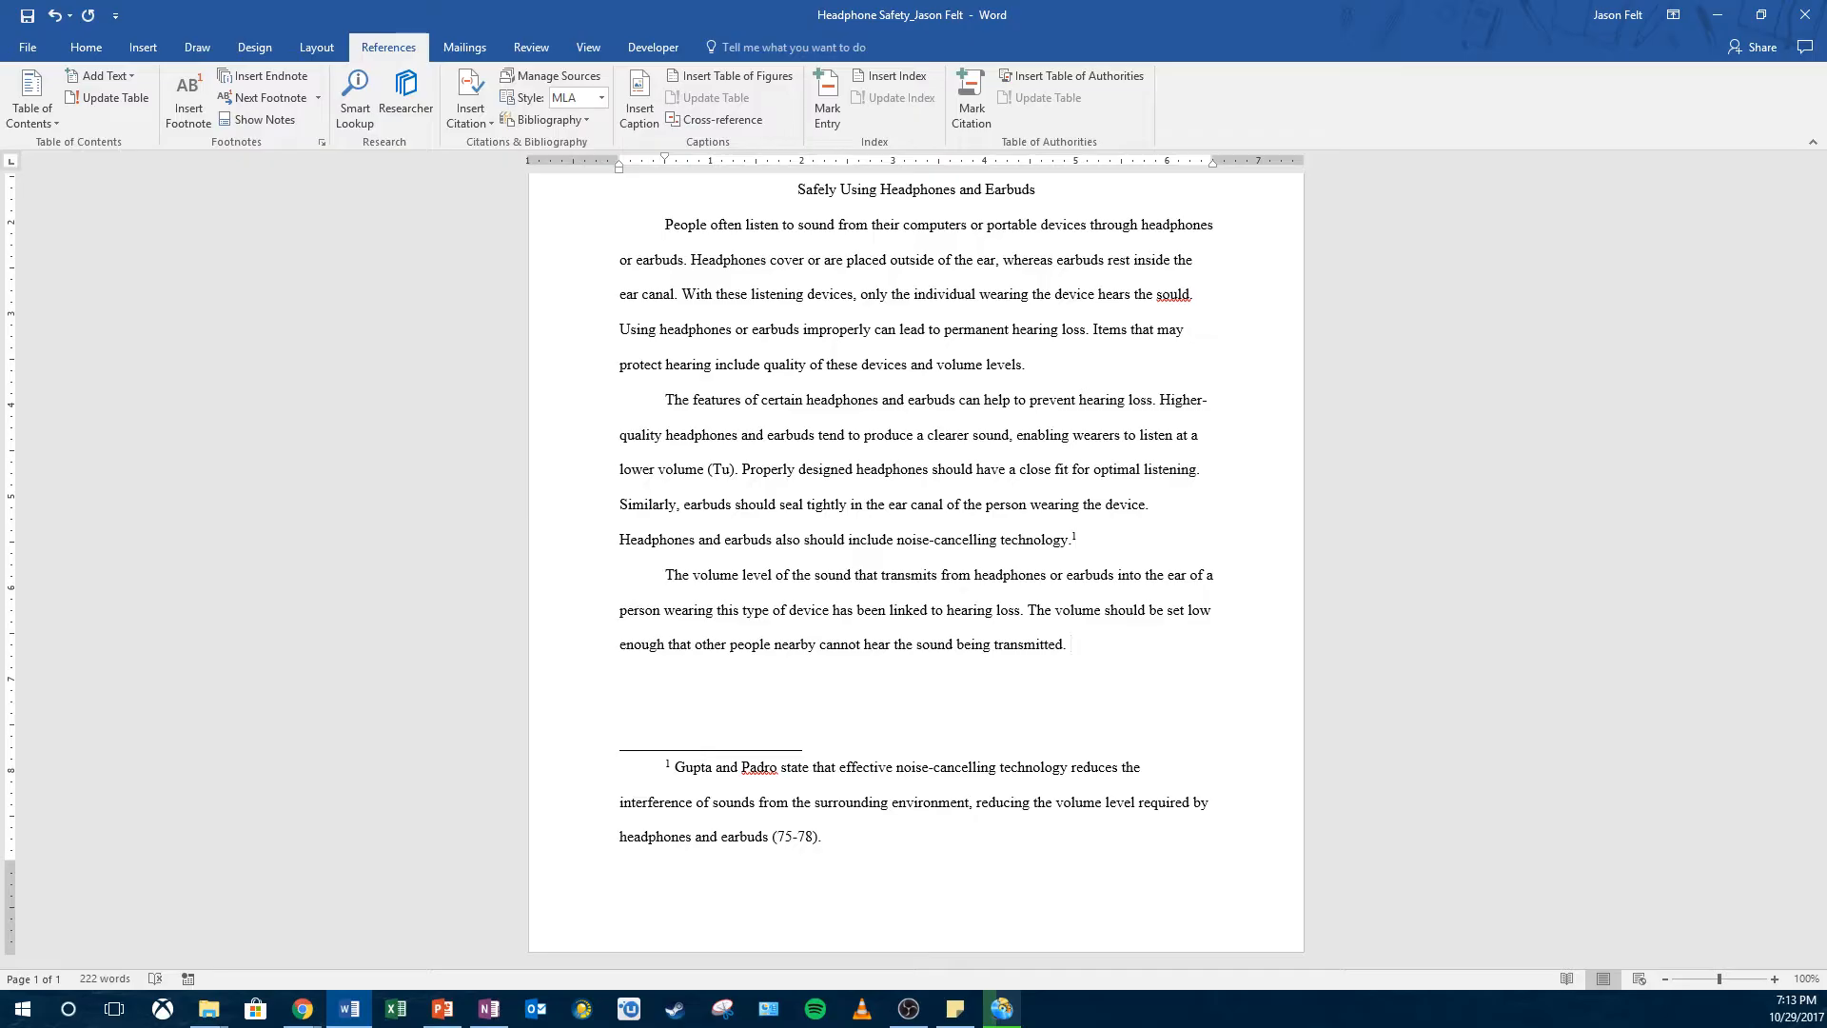
# Step: Add the sentence "The quarter the sounds, the less possibility of hearing damage." to the third paragraph
pyautogui.write('The quarter the')
pyautogui.write(' sounds, the less po')
pyautogui.write('ssib')
pyautogui.write('i')
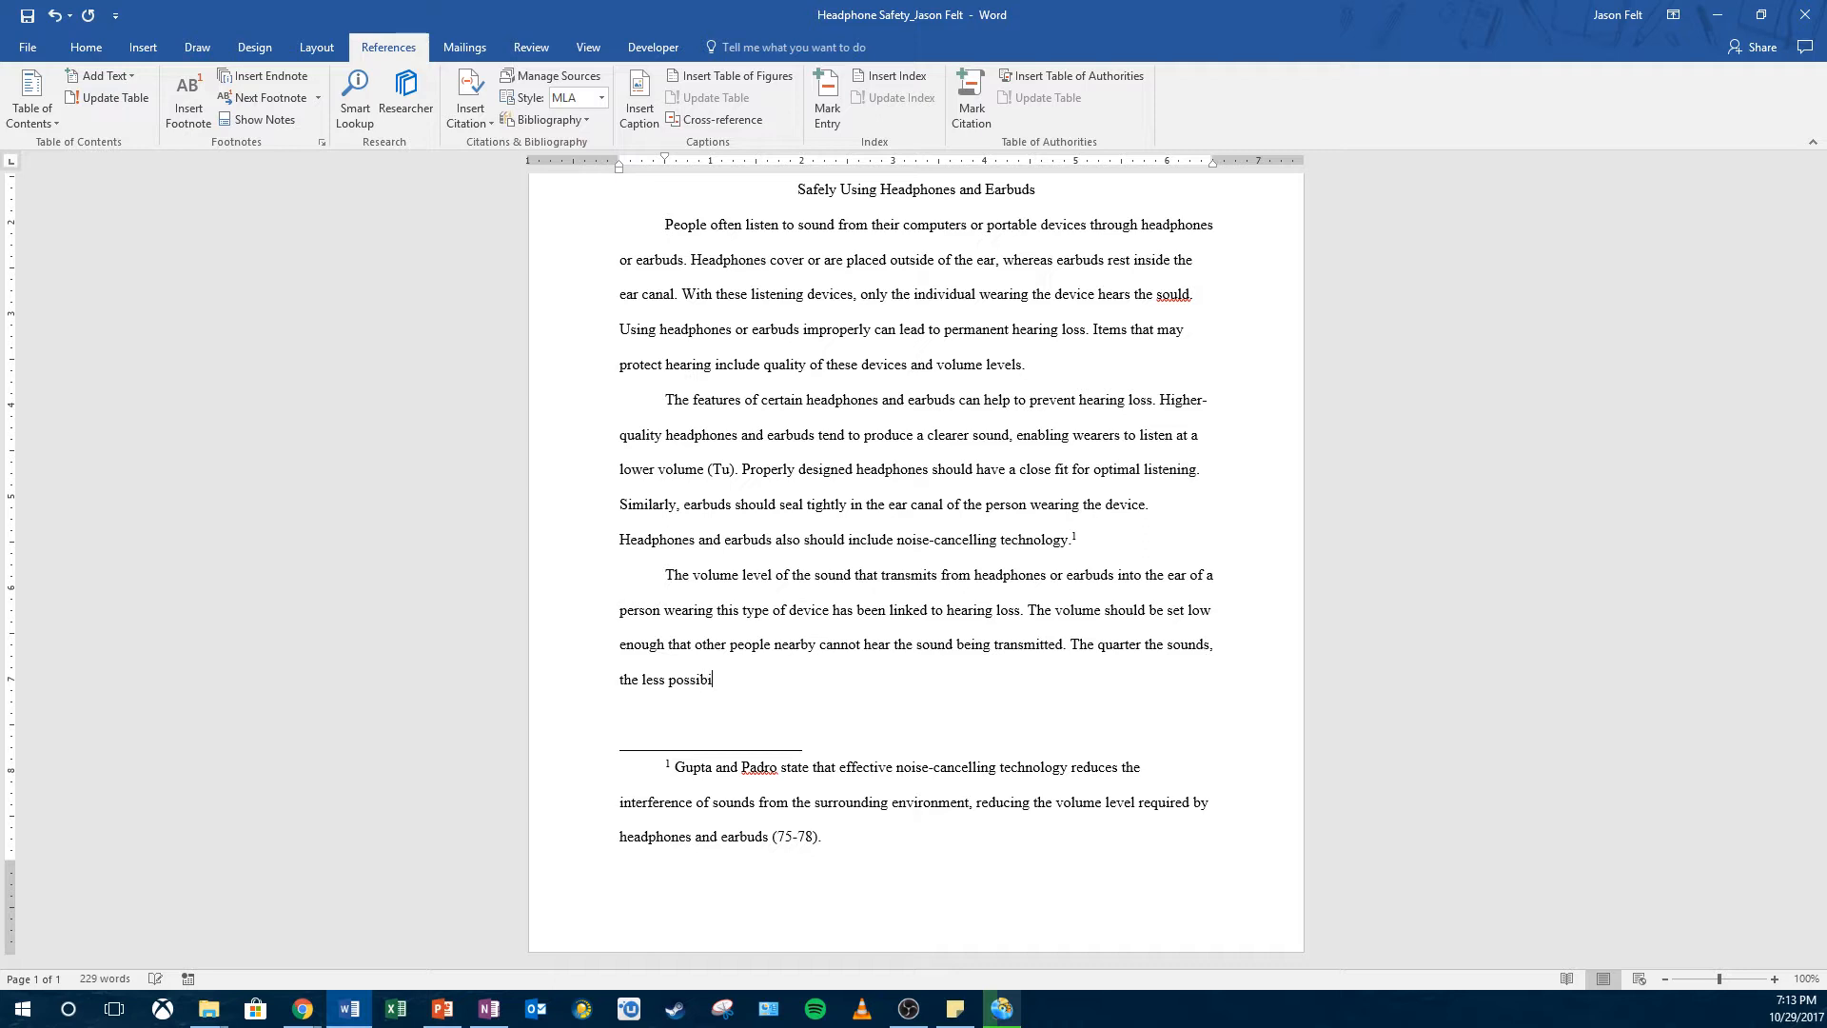
pyautogui.write('lity of hearing damage.')
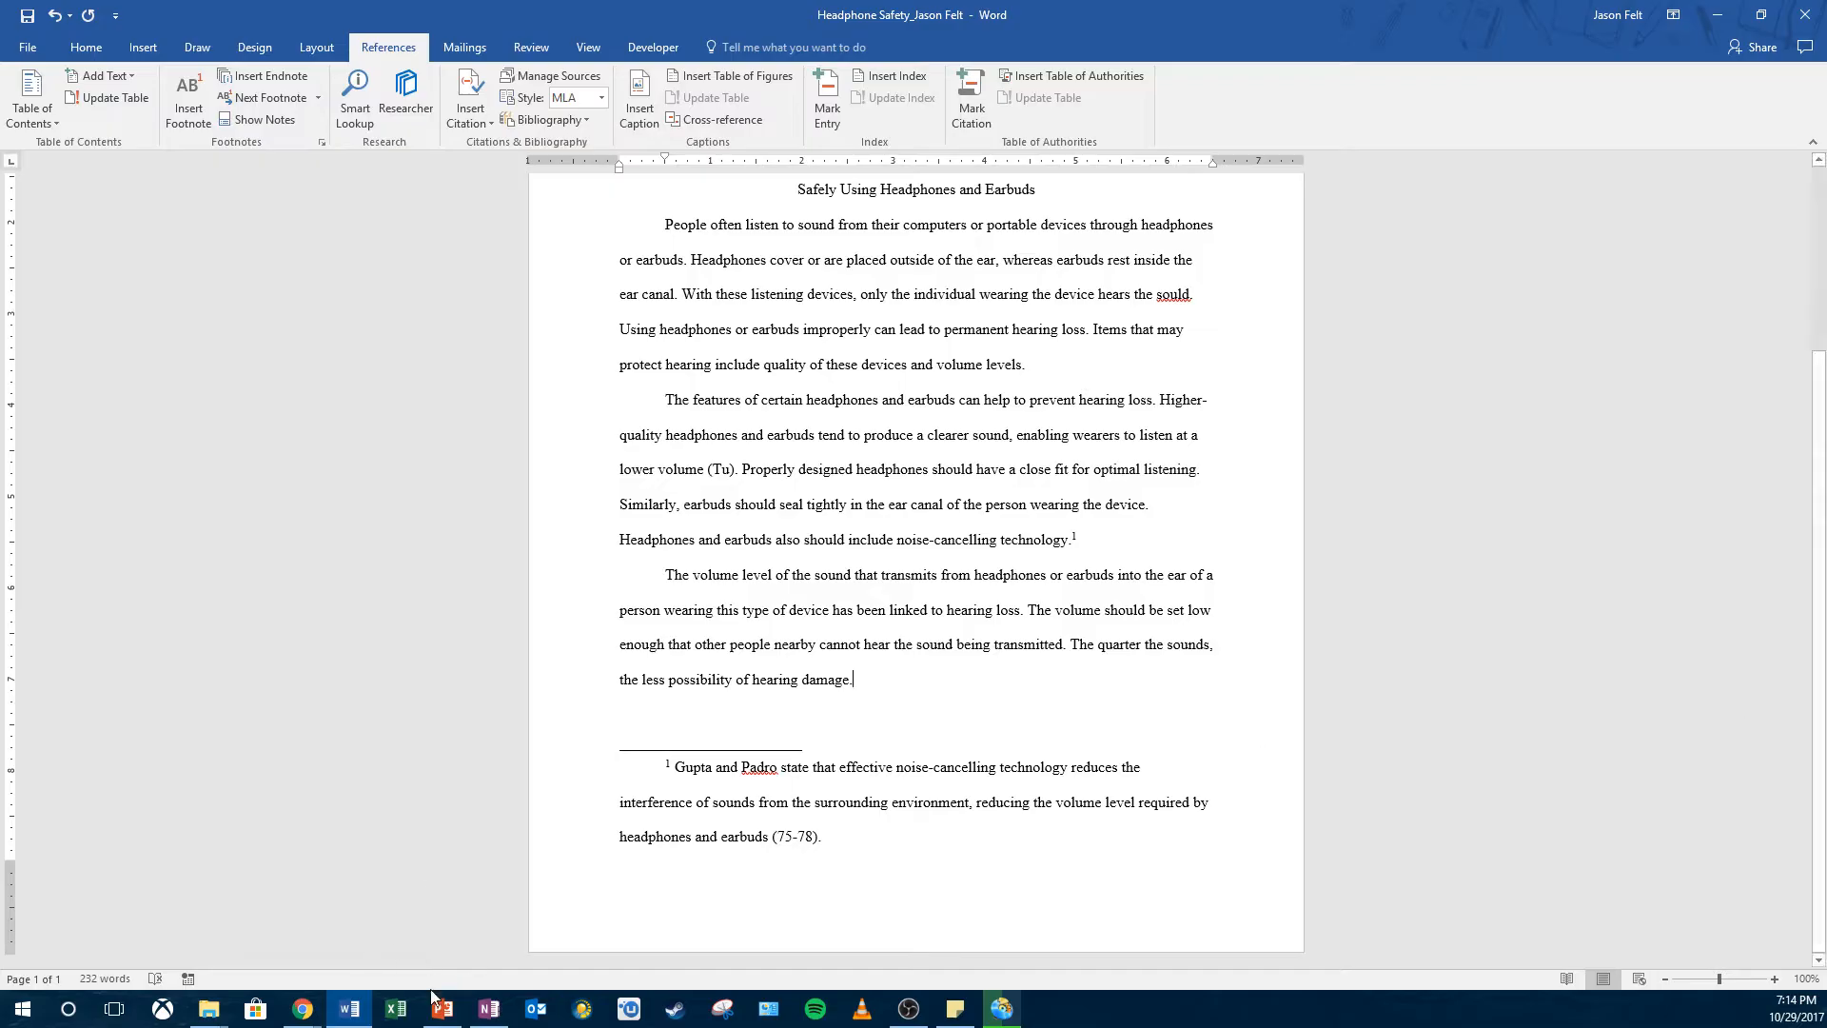
# Step: Review the document's word count statistics, comparing them with textboxes, footnotes and endnotes included and excluded
pyautogui.click(106, 979)
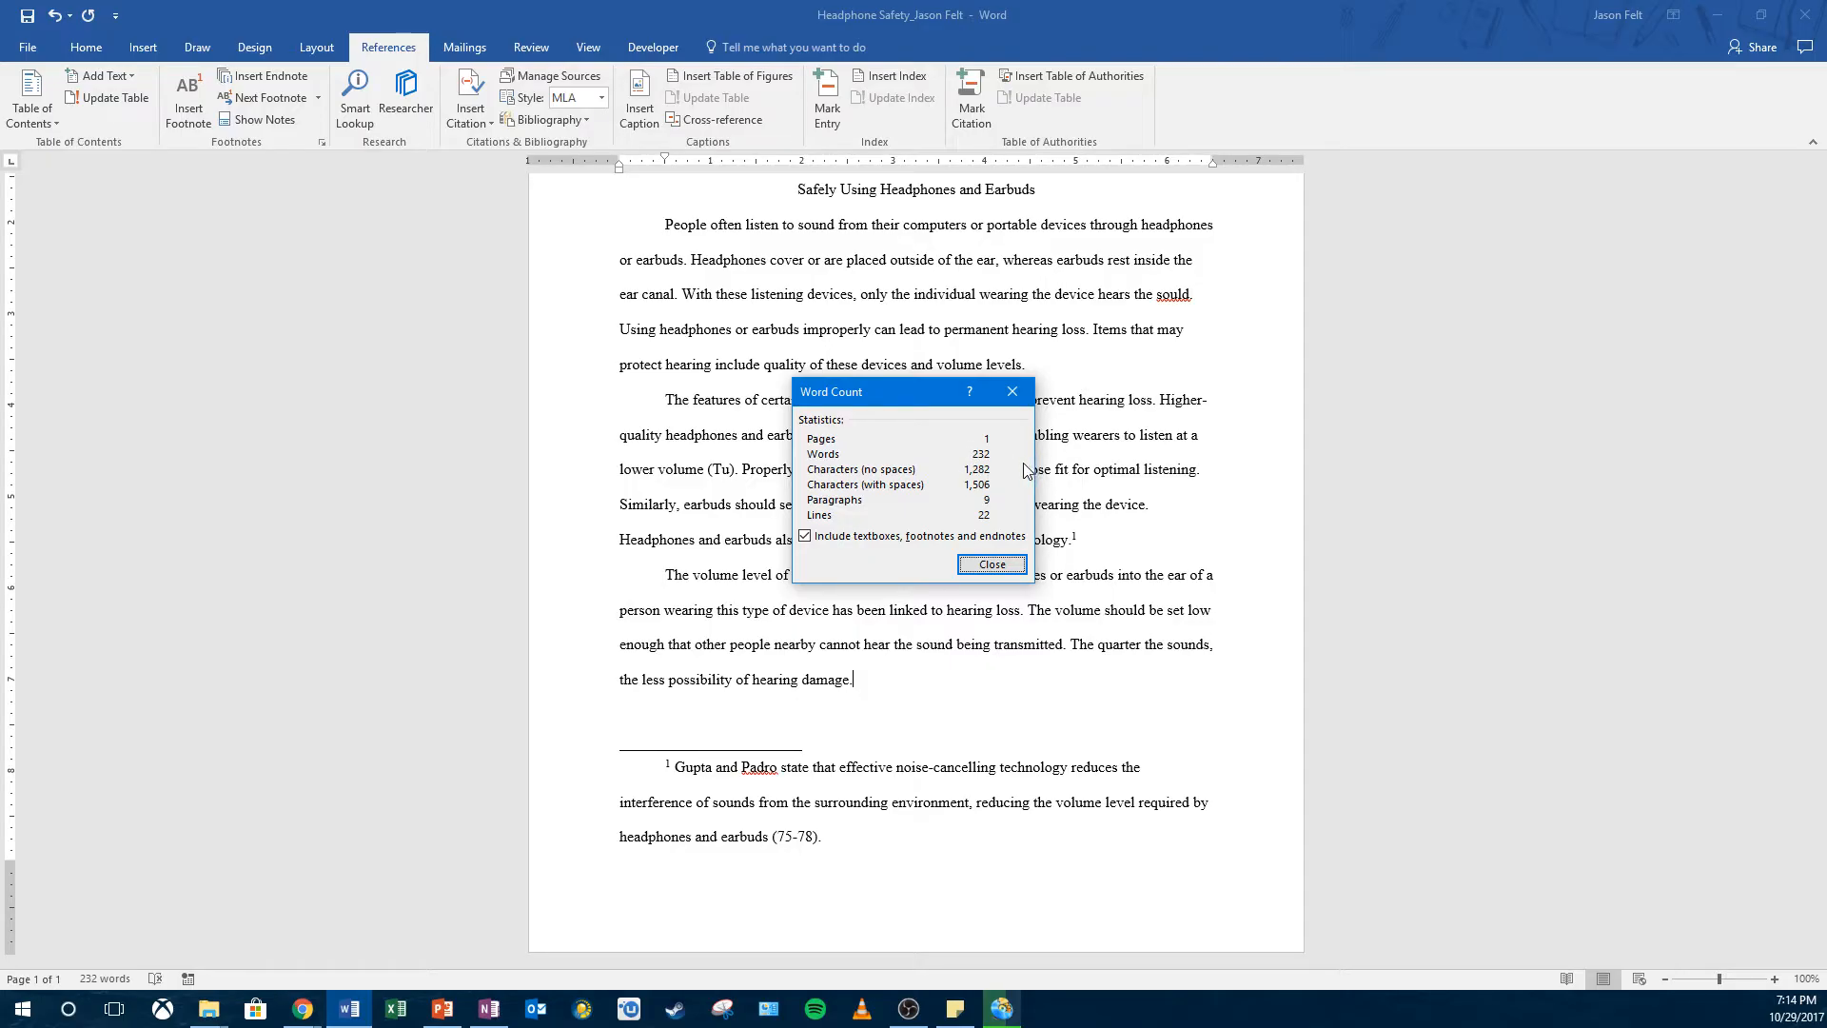
pyautogui.click(987, 568)
pyautogui.scroll(3, 650, 354)
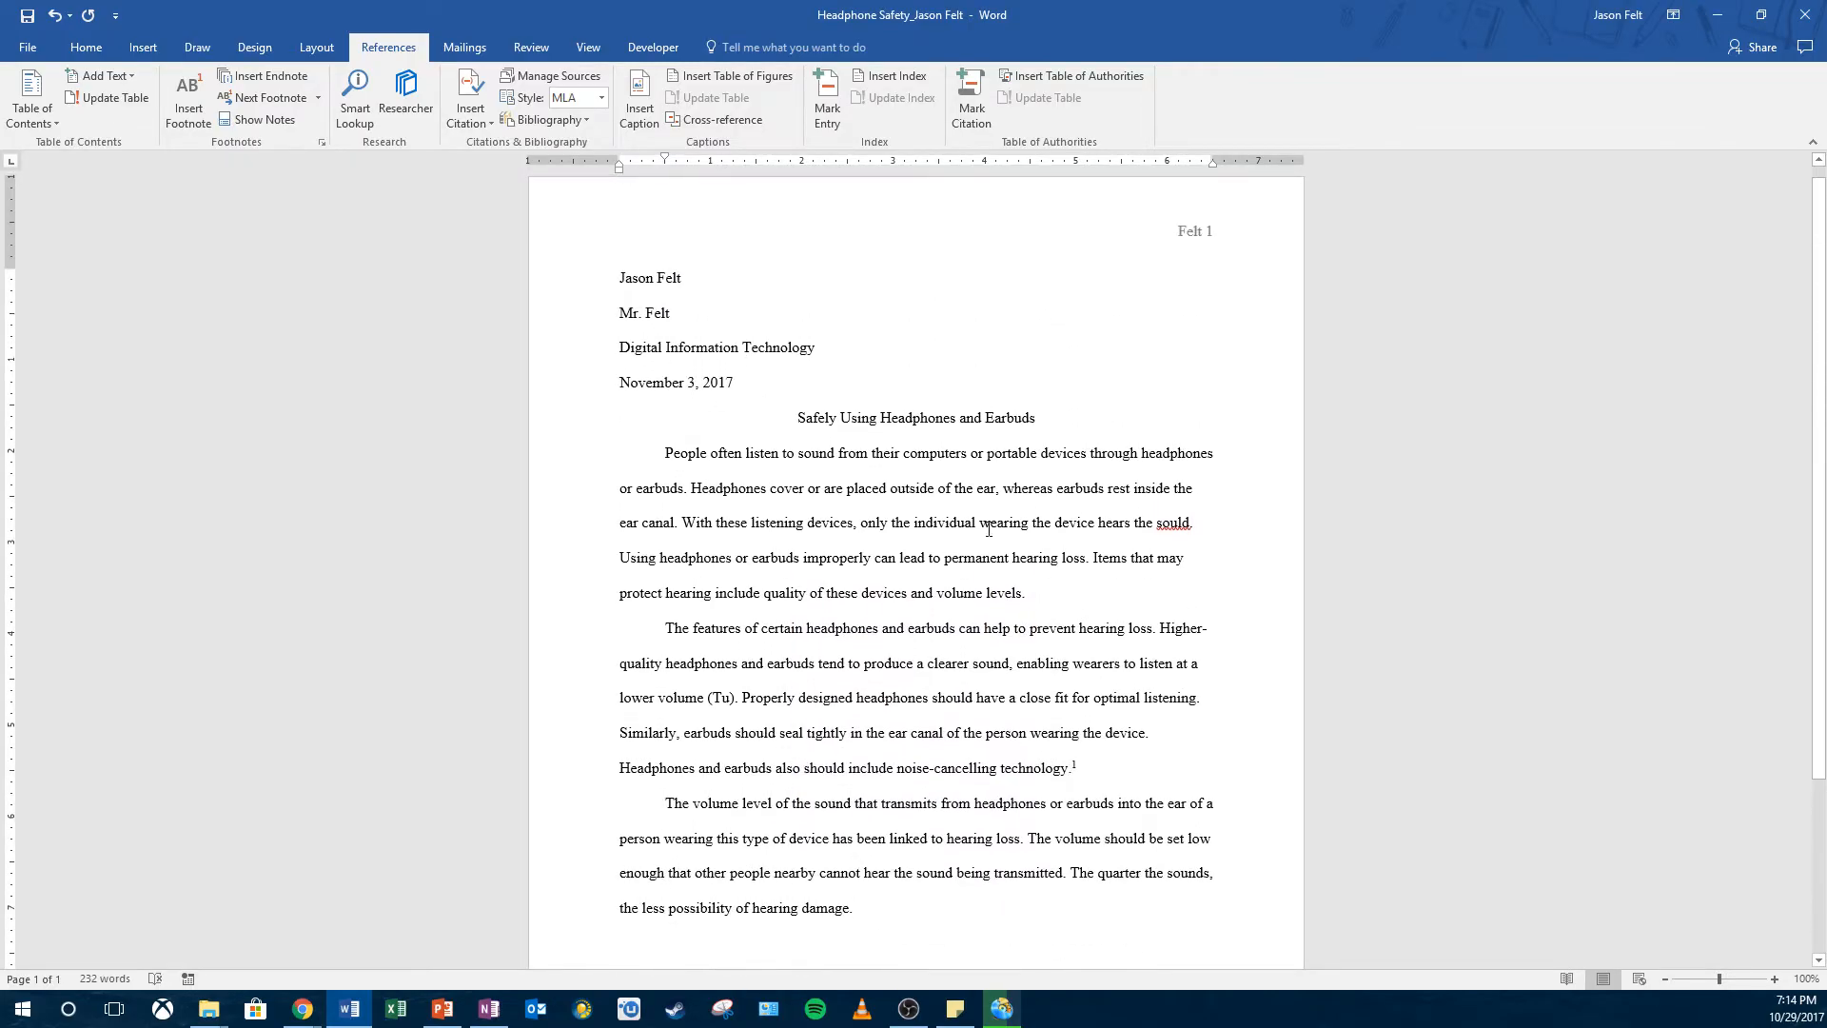
pyautogui.scroll(-4, 989, 530)
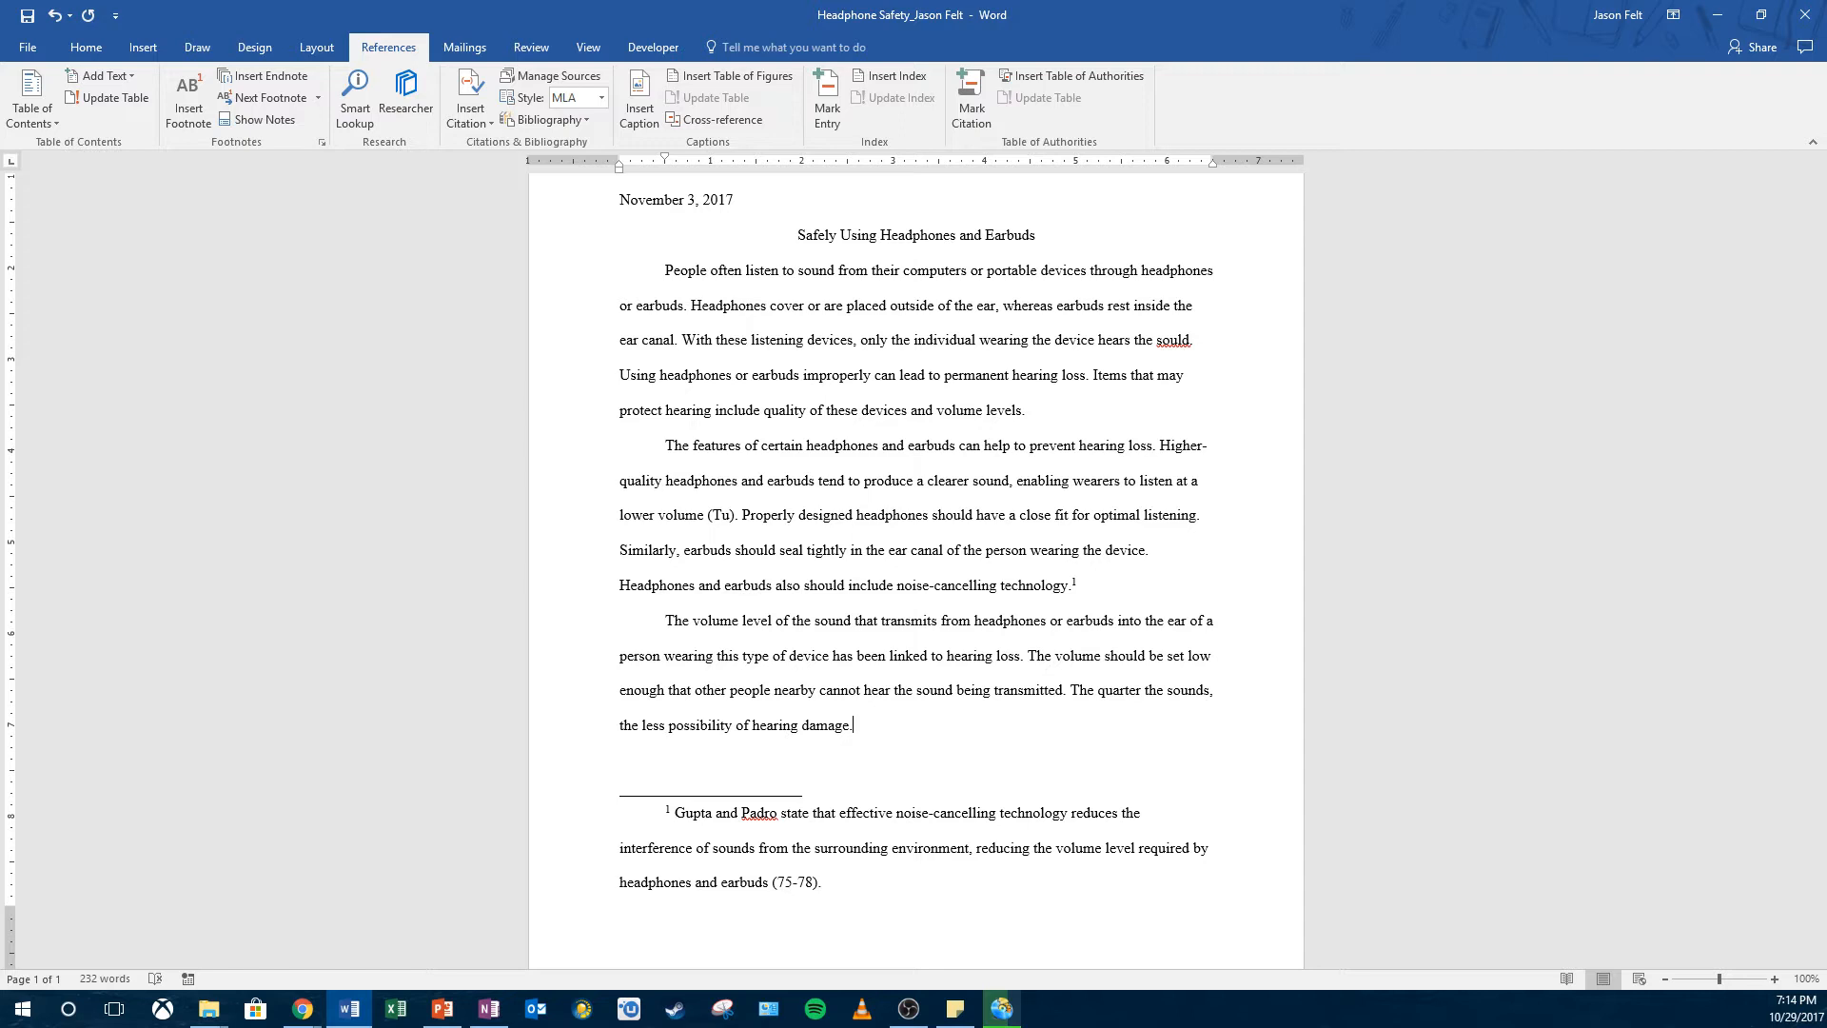
pyautogui.click(91, 981)
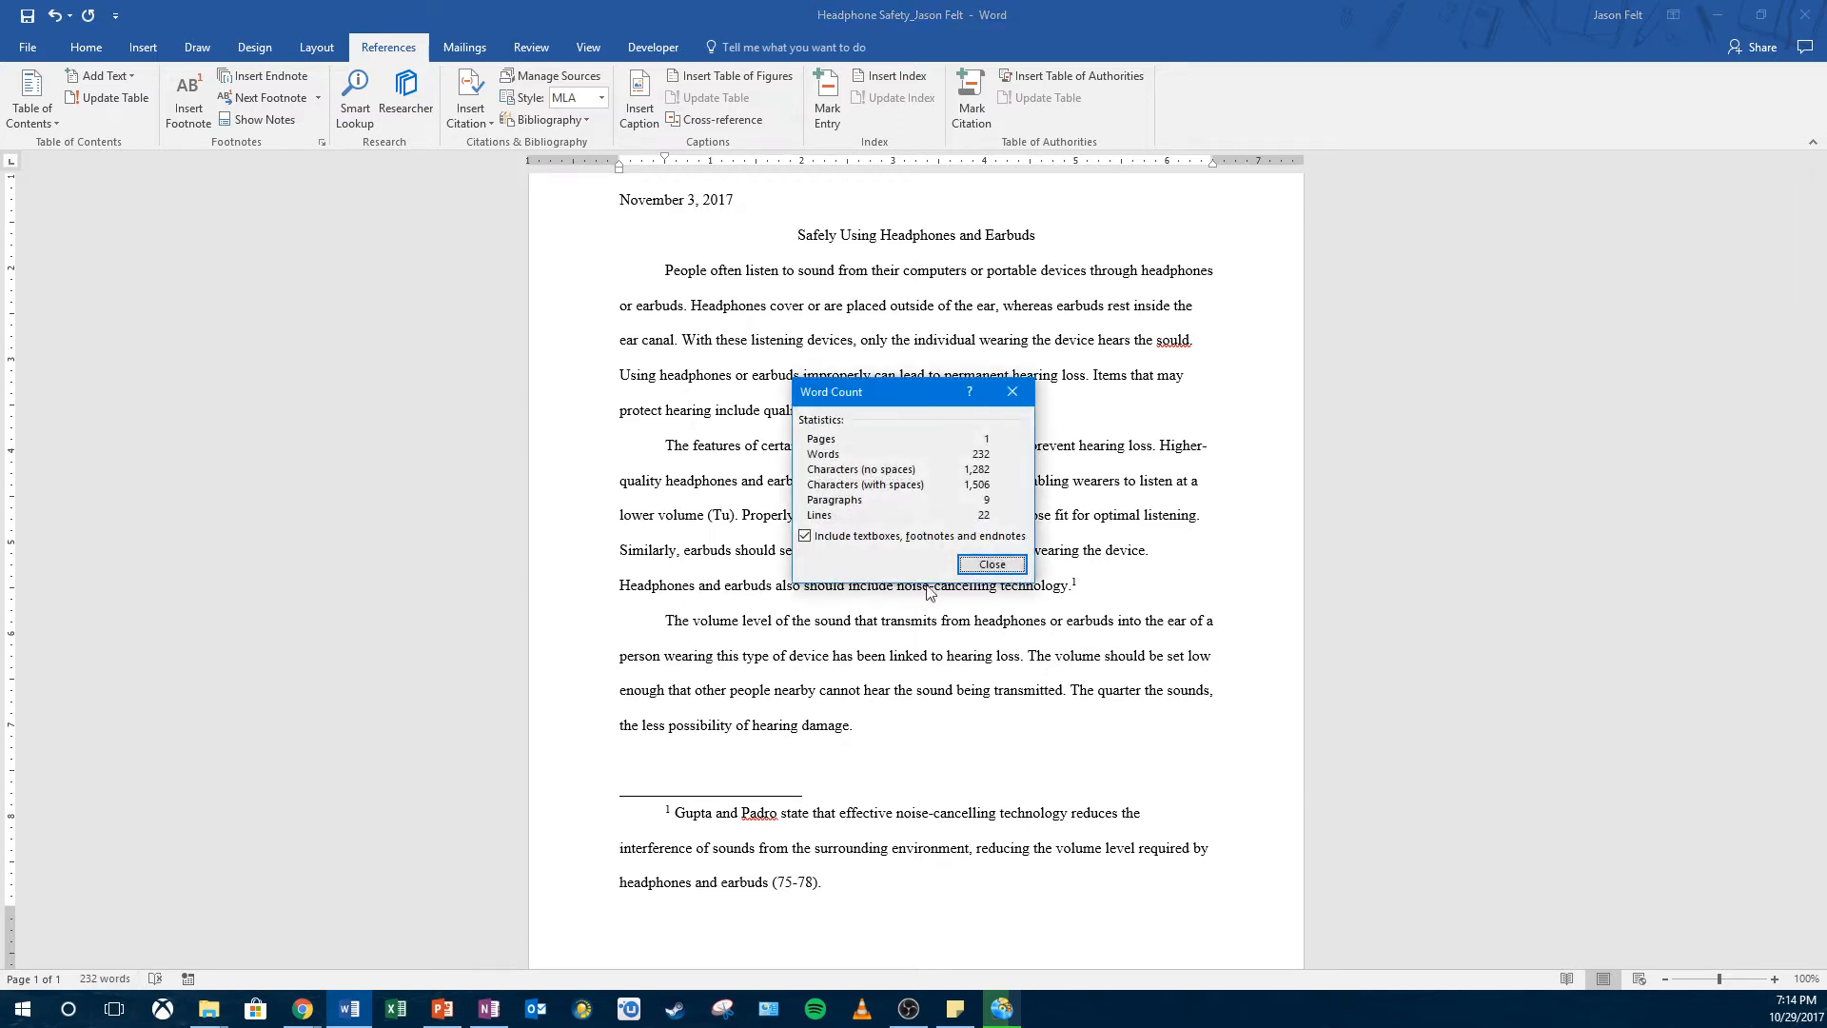
pyautogui.click(805, 537)
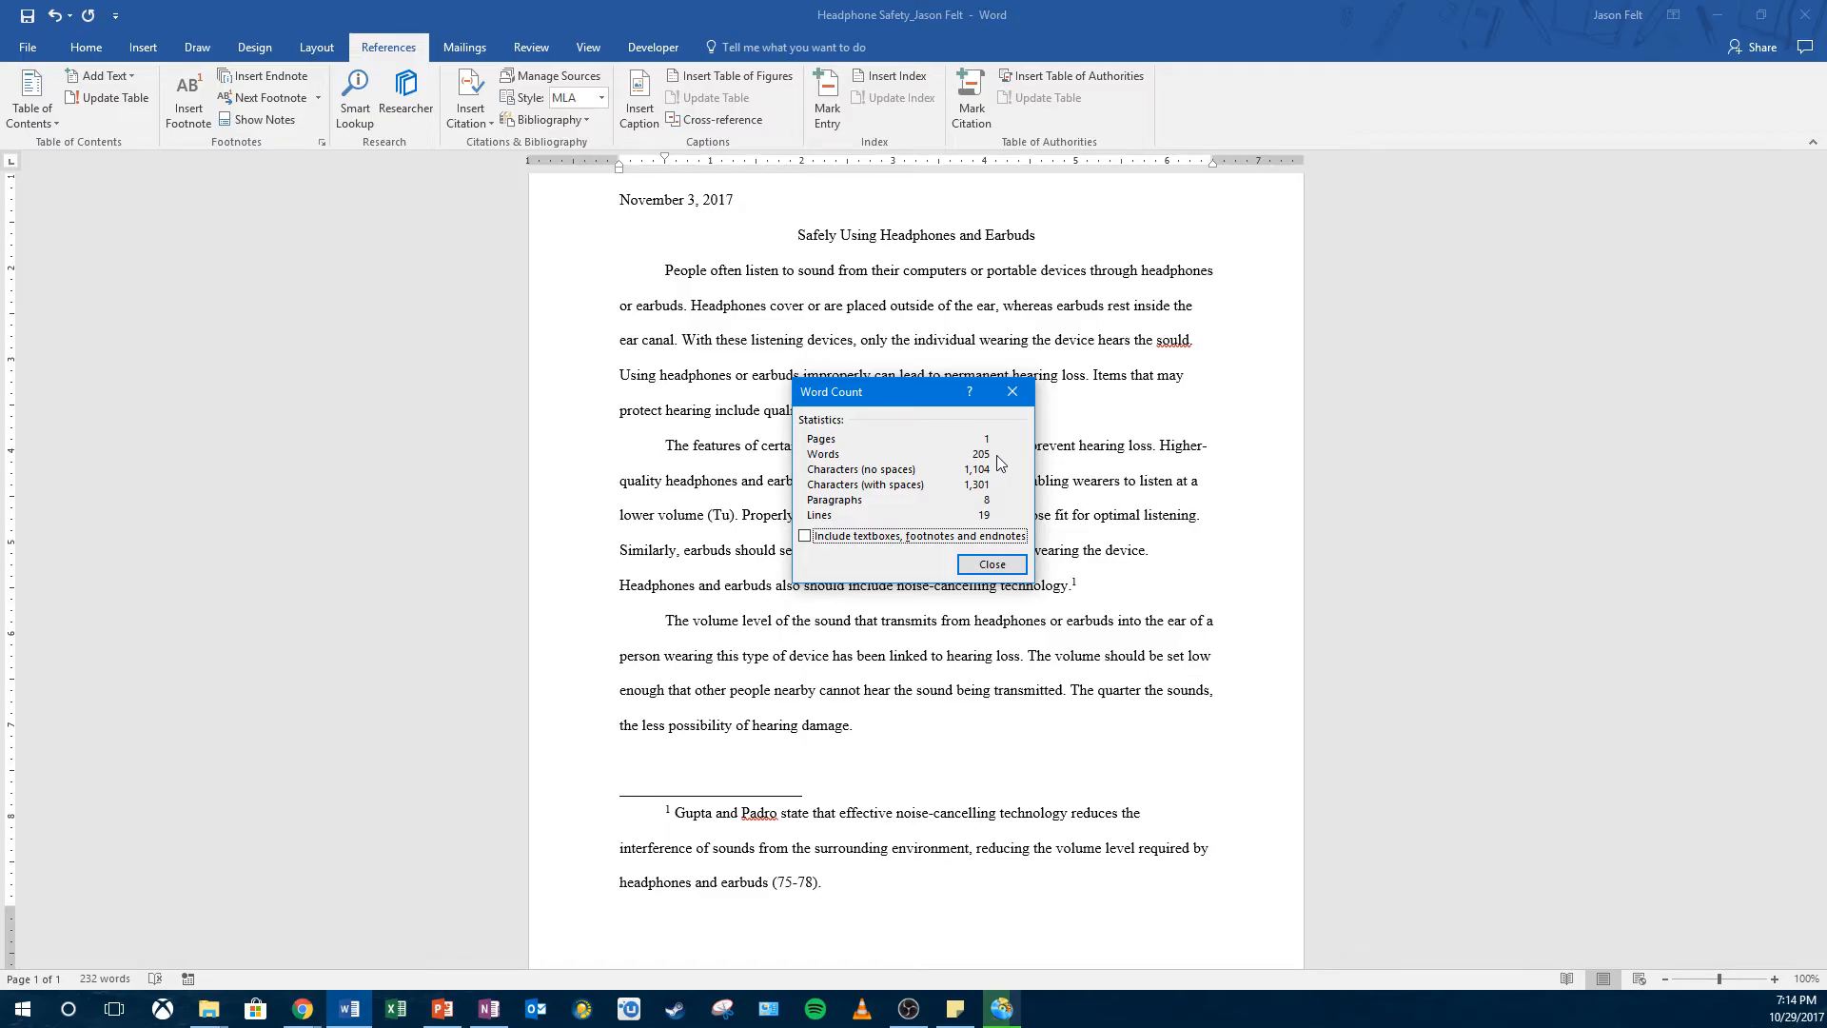
pyautogui.click(806, 536)
pyautogui.click(993, 564)
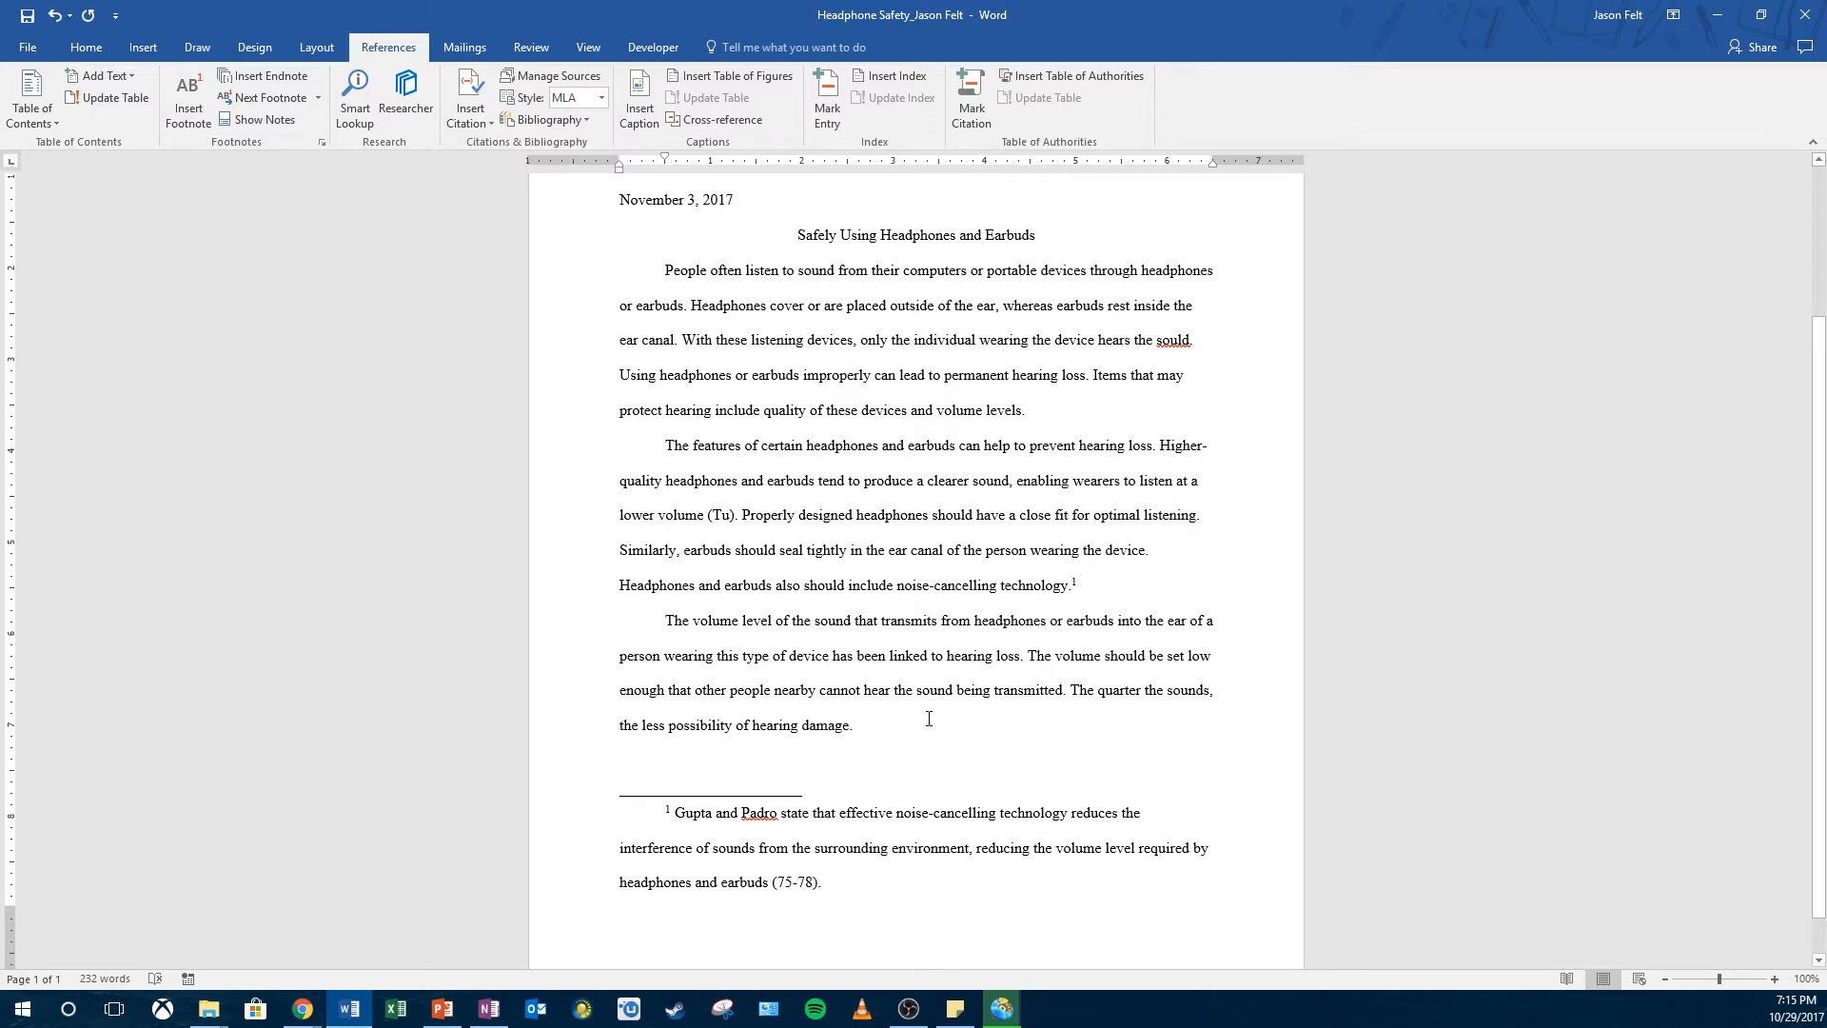
# Step: Add the sentence "Further, listening at a higher volume for extended periods of time could be unsafe." to the third paragraph
pyautogui.write('Fu')
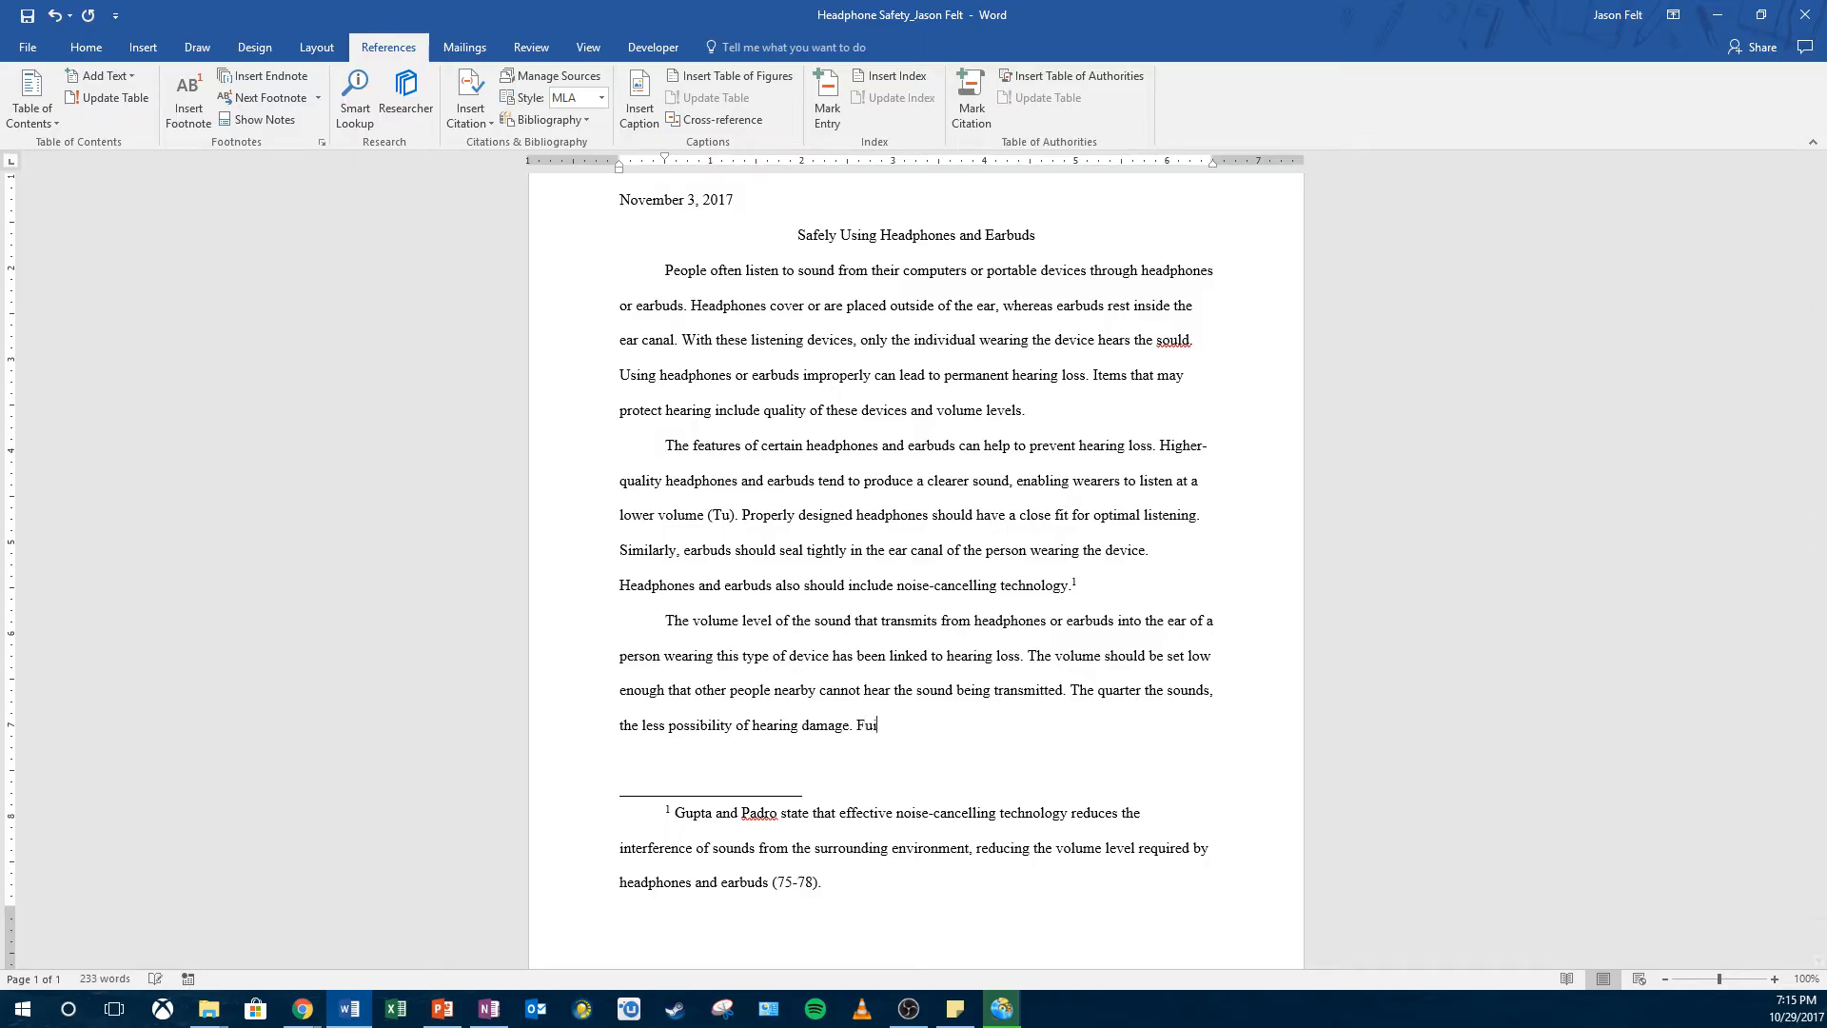
pyautogui.write('rther, listebn')
pyautogui.press('BackSpace')
pyautogui.press('BackSpace')
pyautogui.write('ning at a higher volume for extended periods')
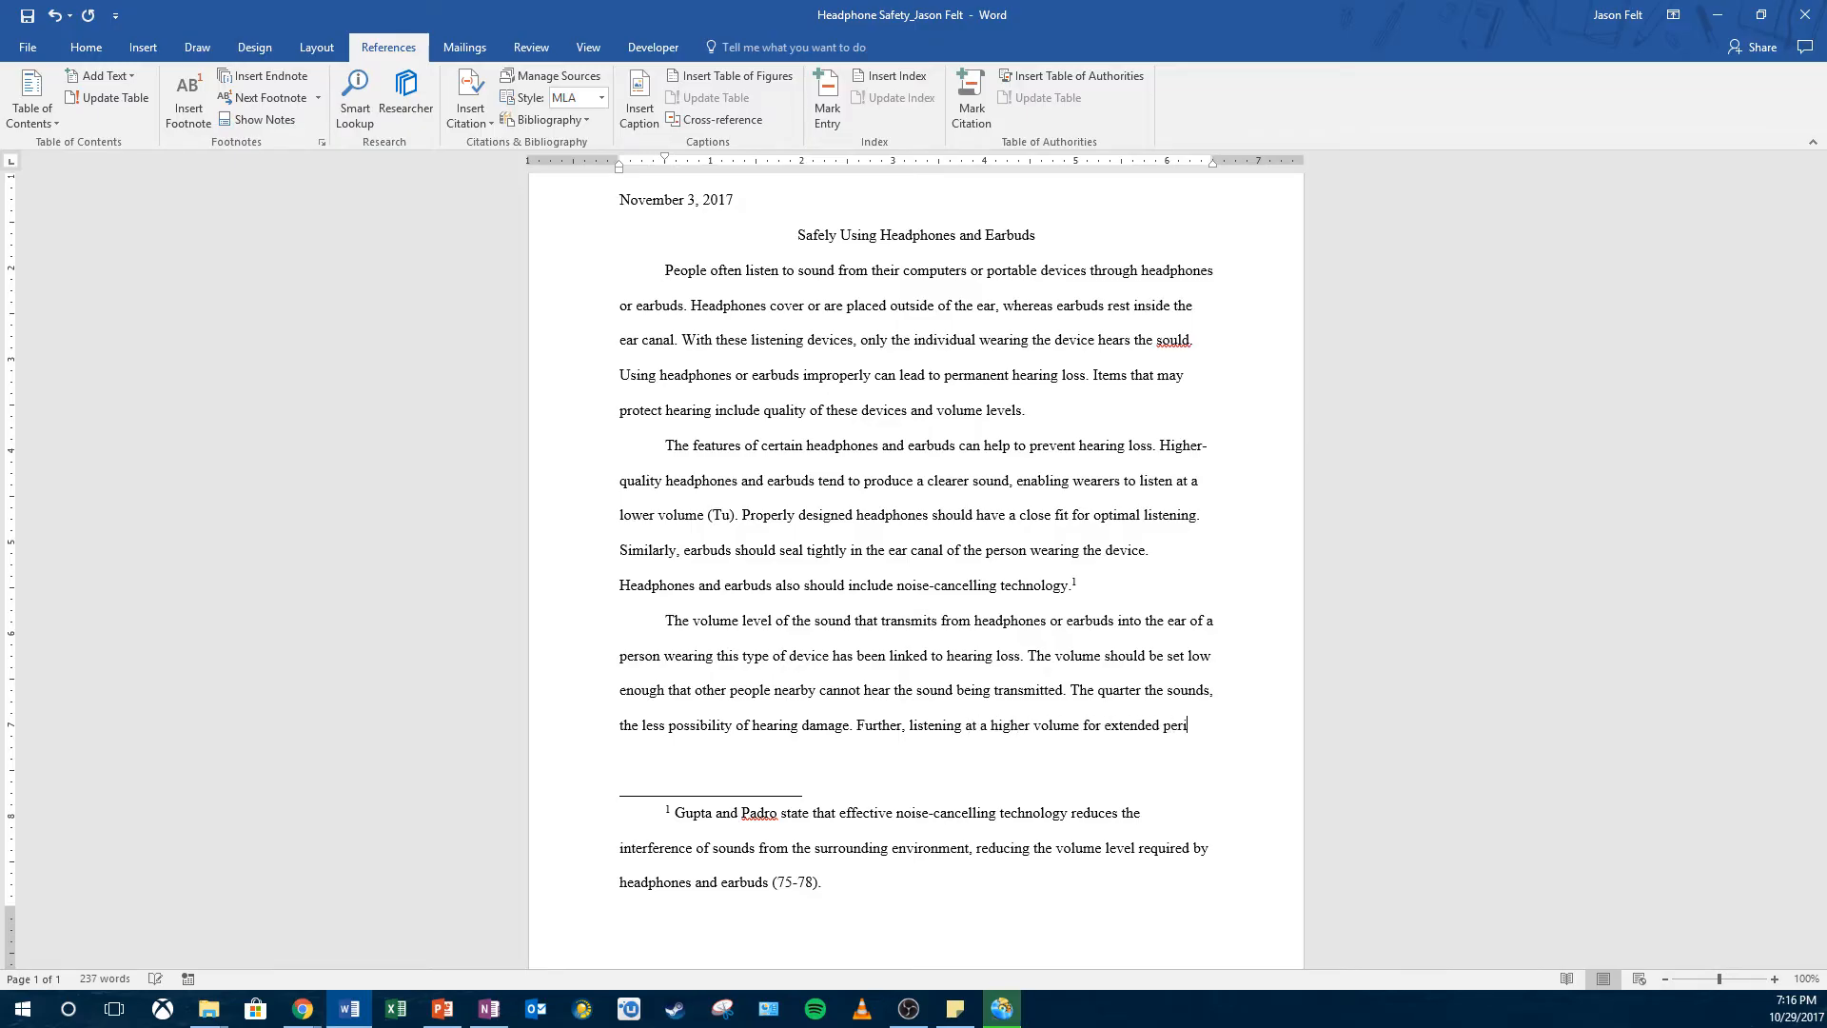
pyautogui.write(' of time cou')
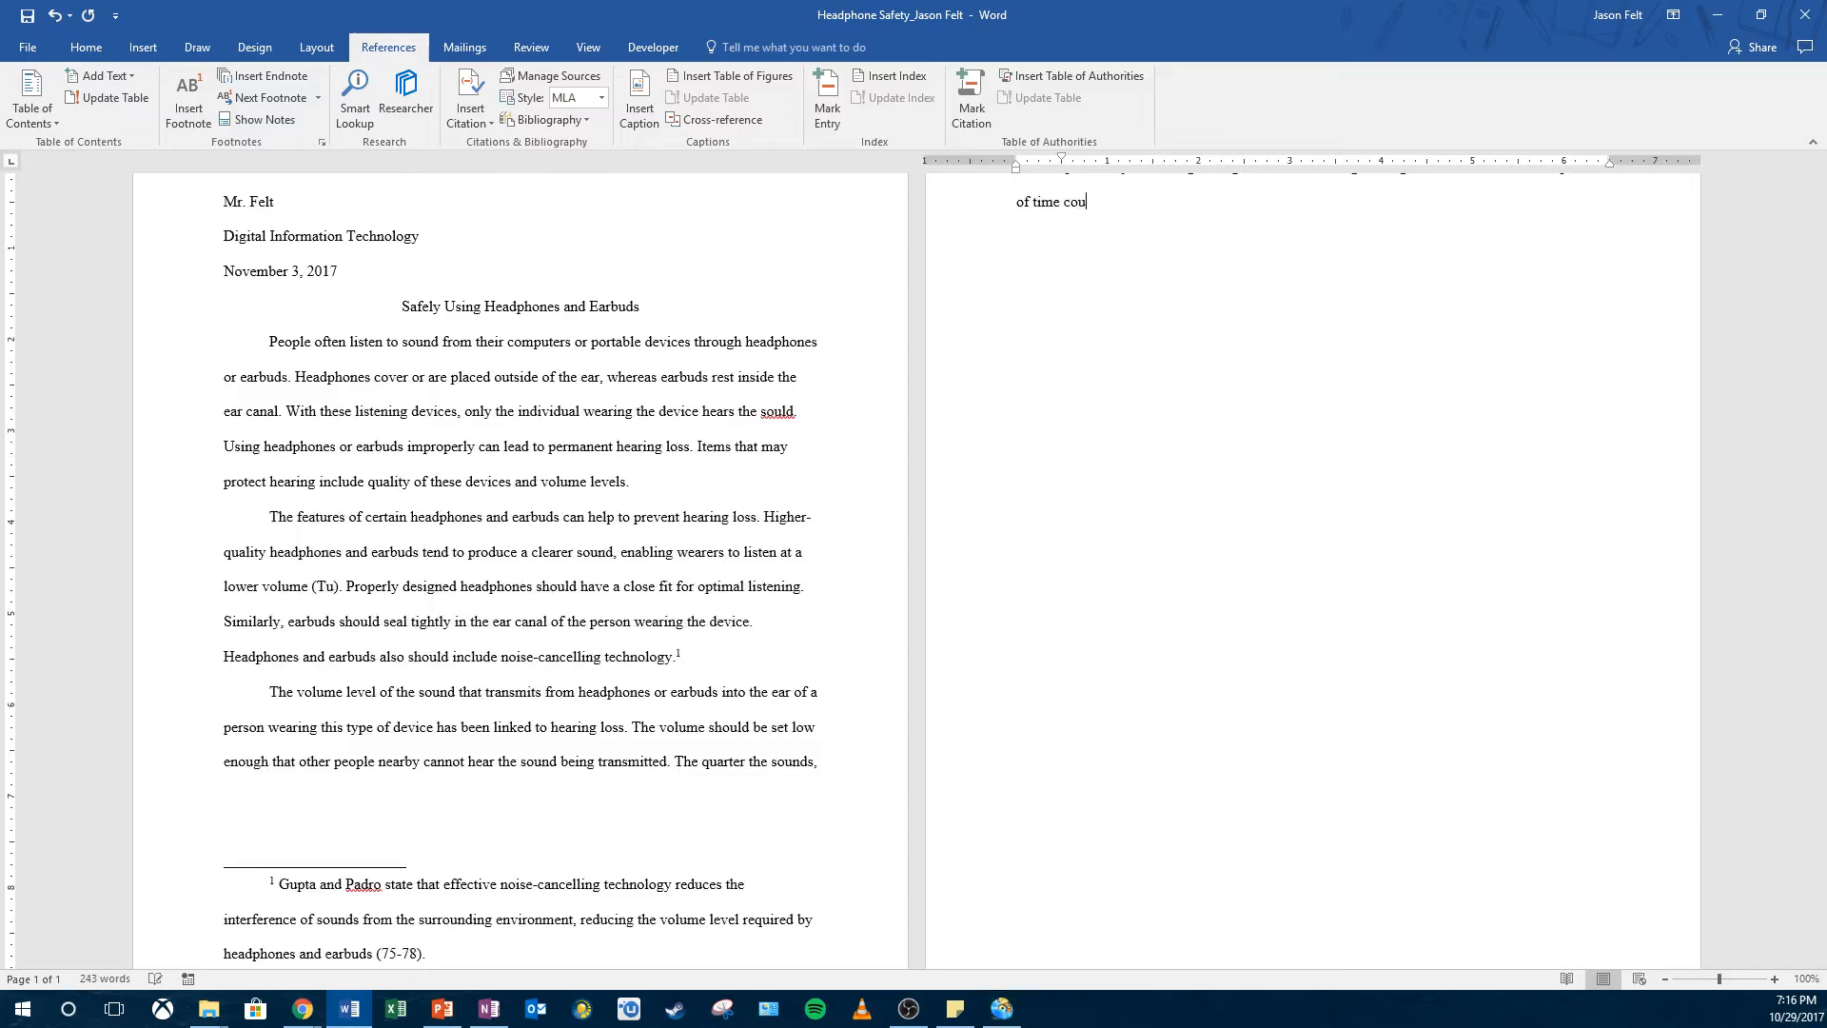
pyautogui.write('ld be unsafe.')
# Step: Continue the paragraph with "One expert suggests people should listen at only 30 percent maximum"
pyautogui.write('One expert suggests p')
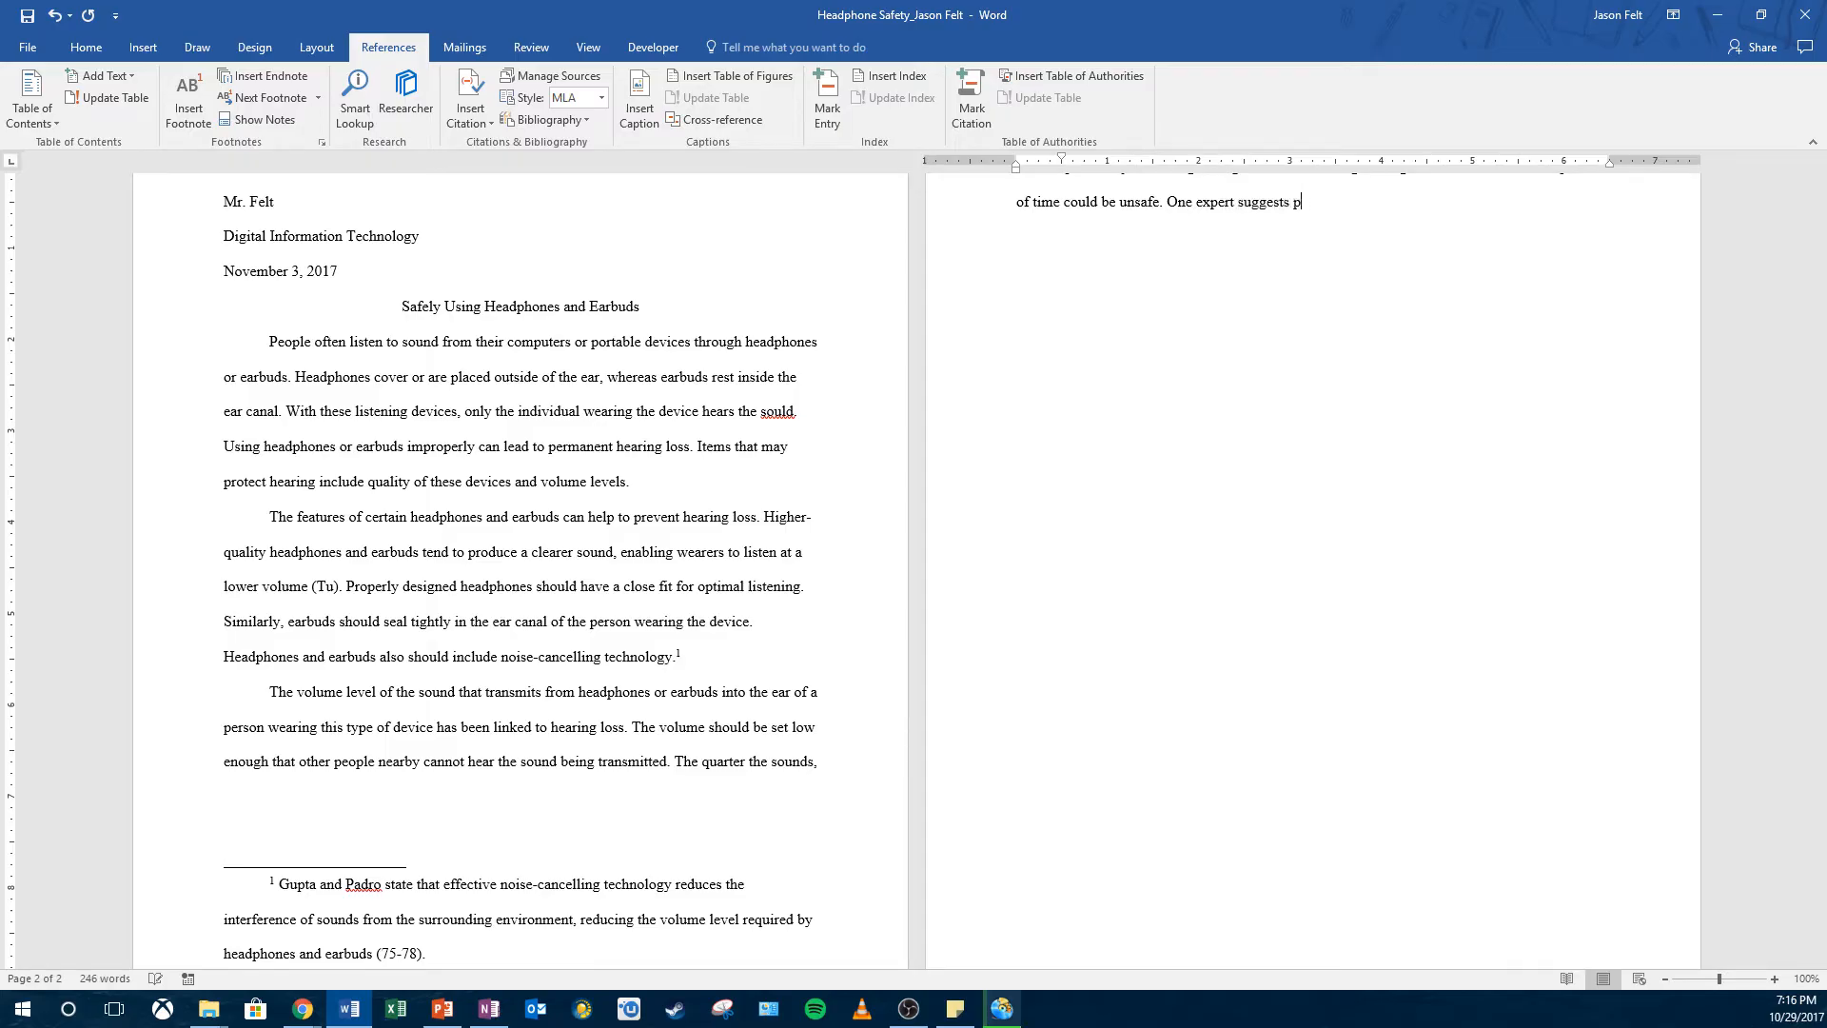
pyautogui.write('eople should listen at only 30 percent maximum')
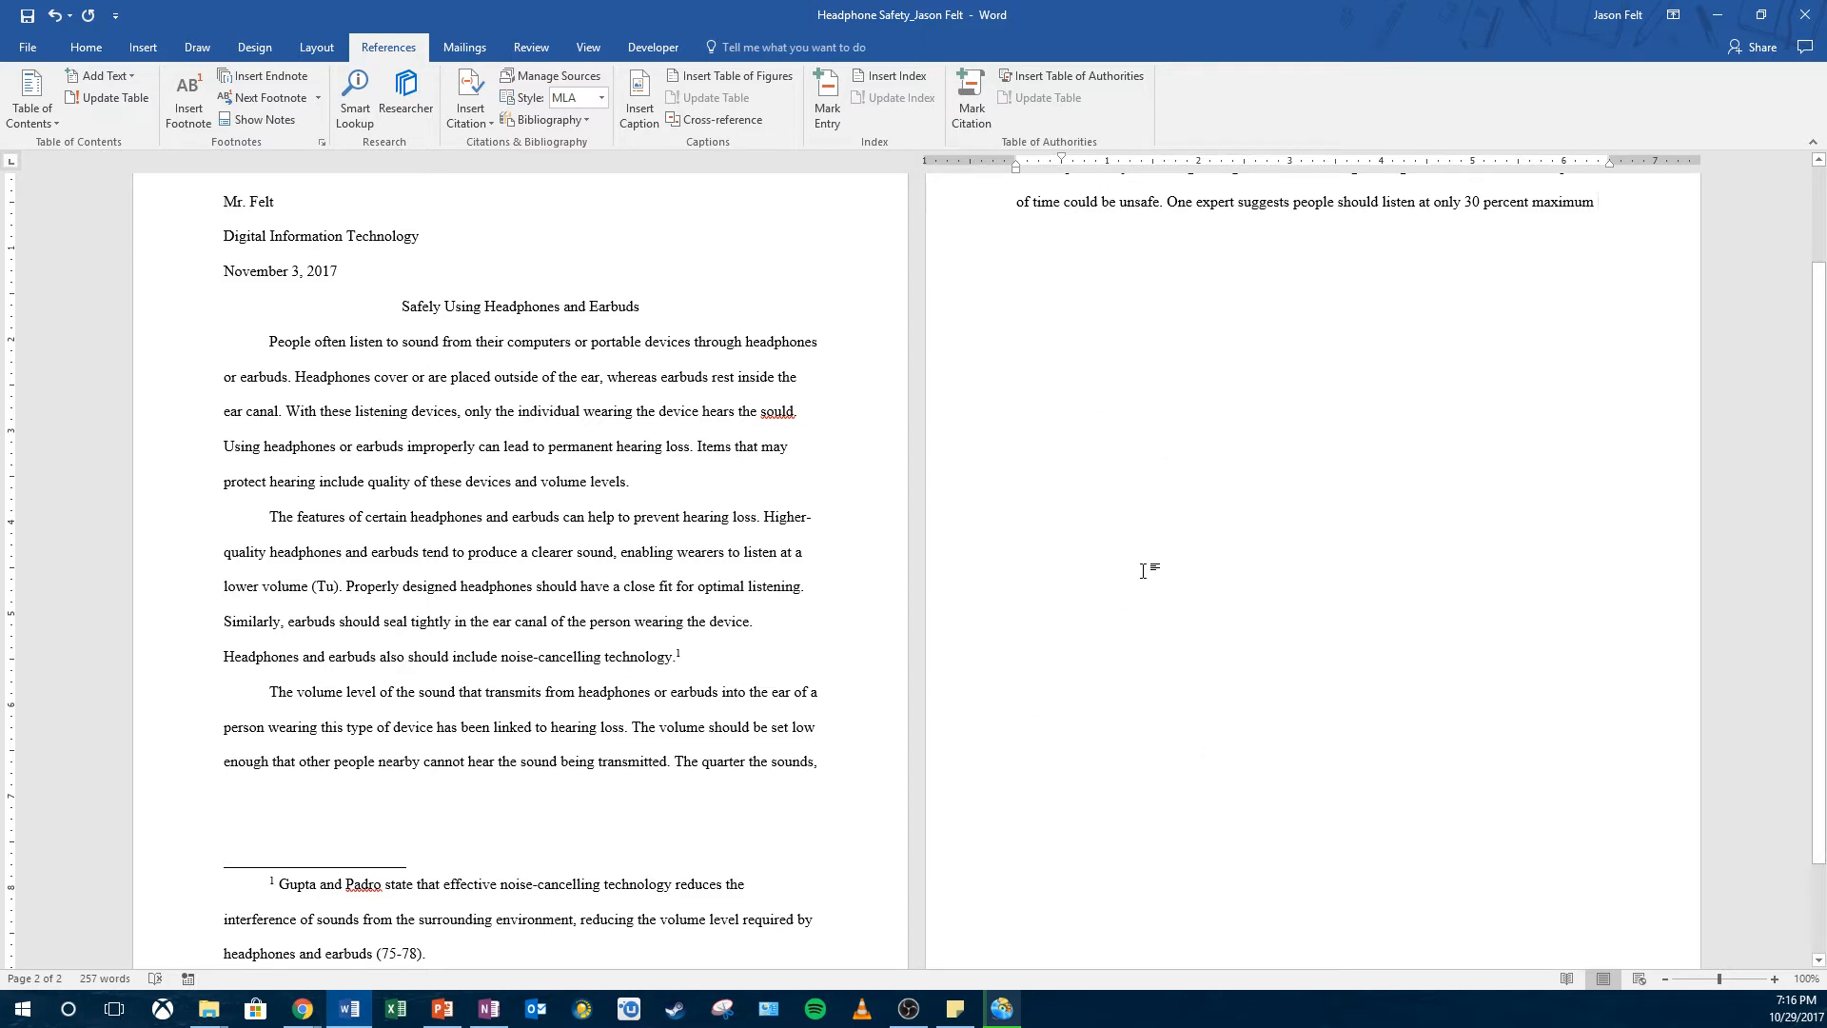
# Step: Insert a citation placeholder named with the cited expert's surname after "30 percent maximum" and end the sentence with a period
pyautogui.scroll(-1, 1143, 570)
pyautogui.scroll(2, 1031, 571)
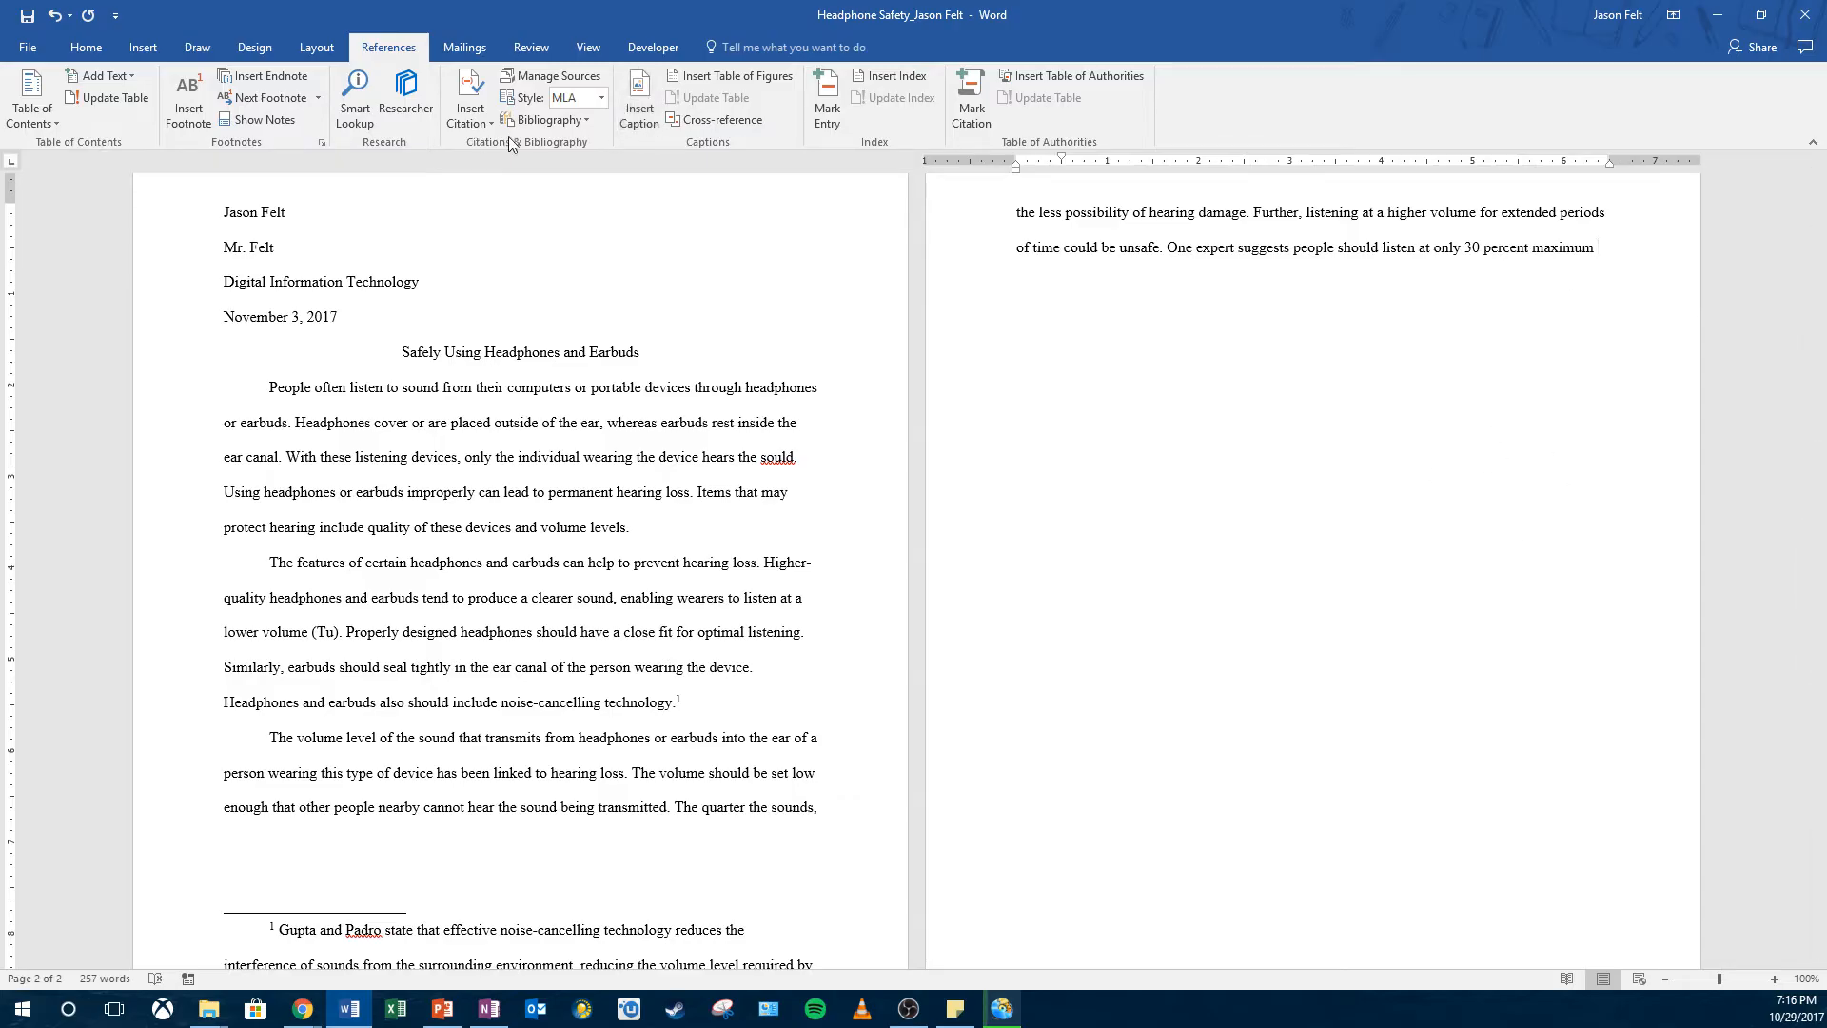
pyautogui.click(477, 121)
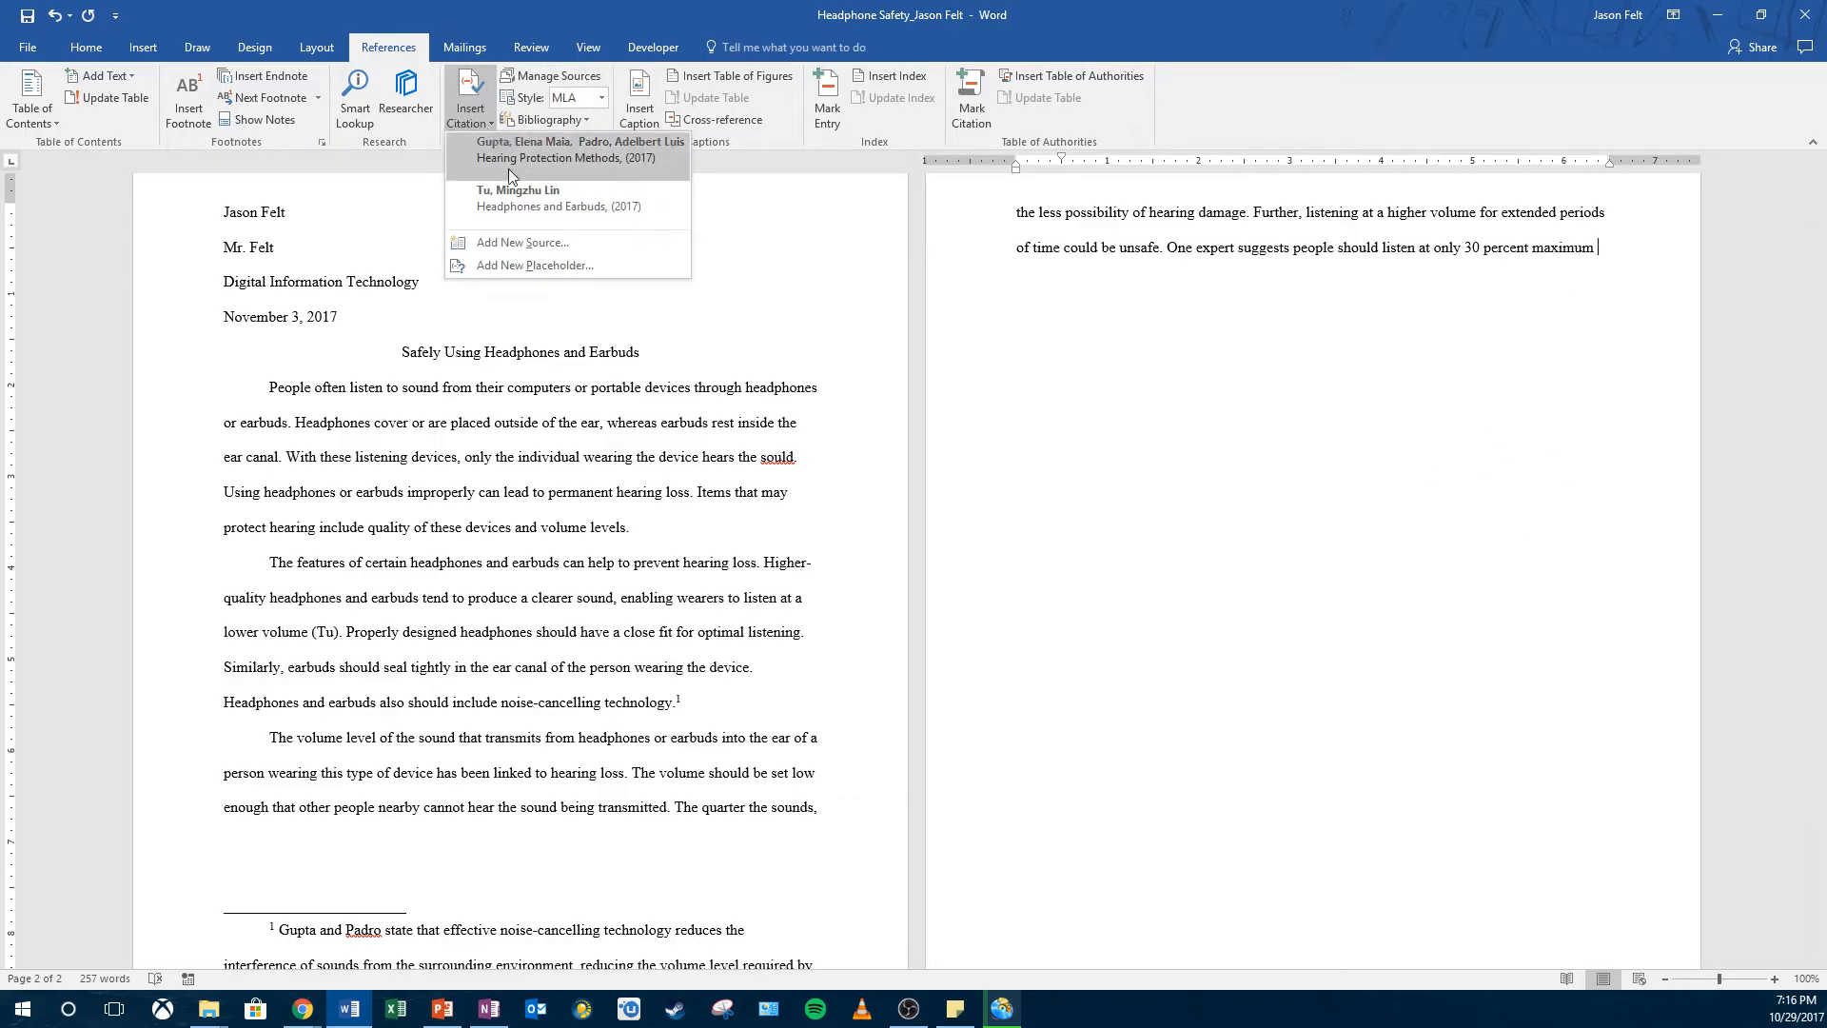
pyautogui.click(523, 263)
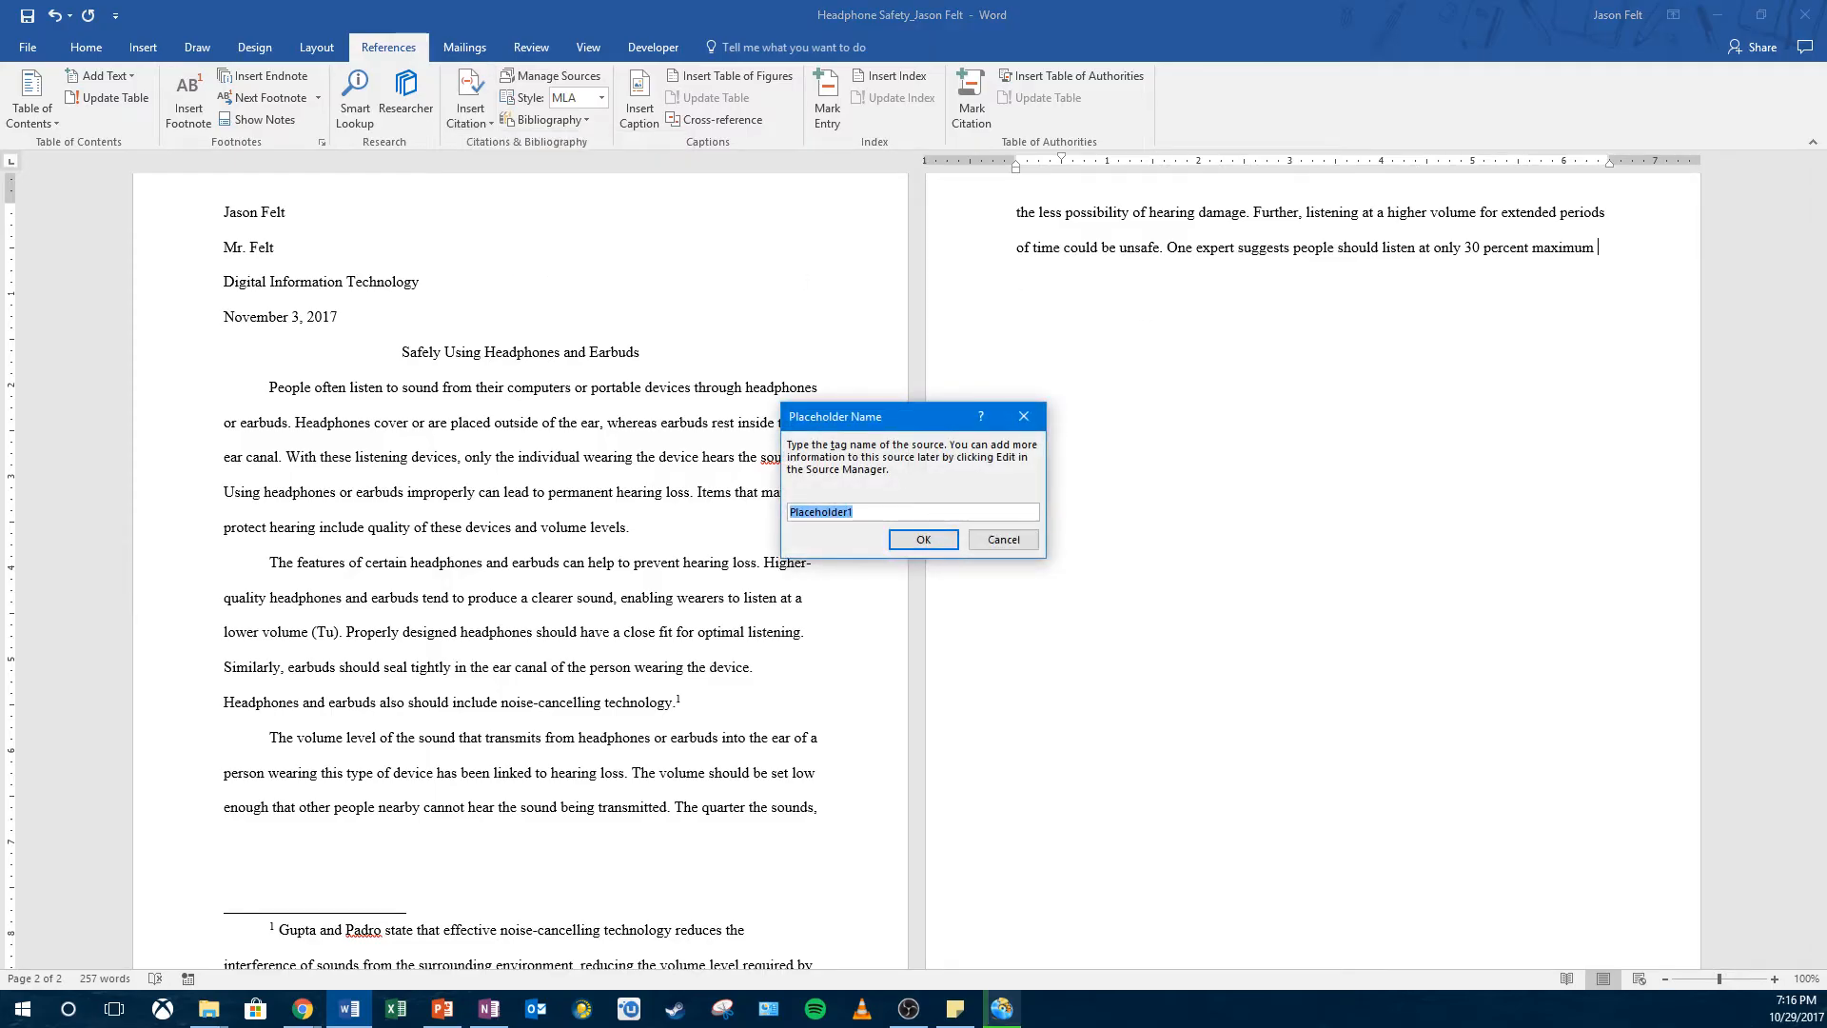
pyautogui.write('Chja')
pyautogui.write('amberlain')
pyautogui.click(922, 539)
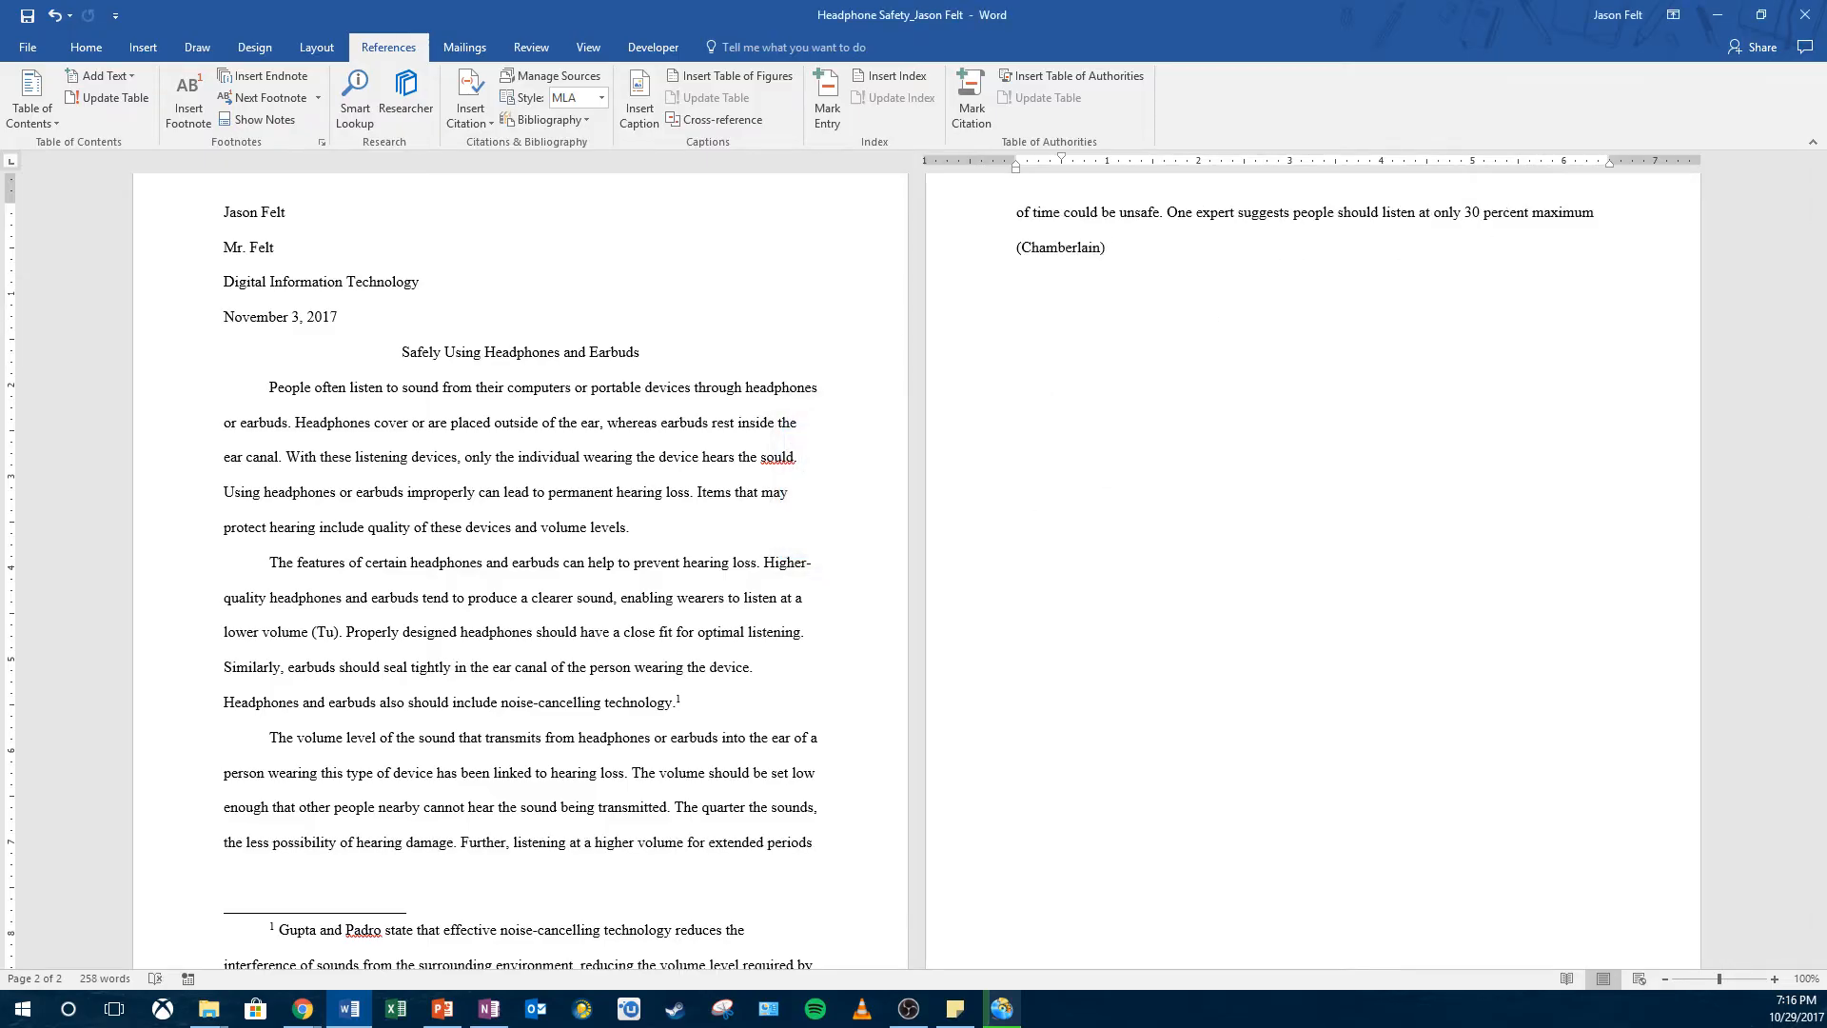
pyautogui.write('.')
# Step: Enlarge the document view to 120 percent and look over both pages, including the page break and the footnote
pyautogui.scroll(-2, 1020, 489)
pyautogui.scroll(3, 1052, 469)
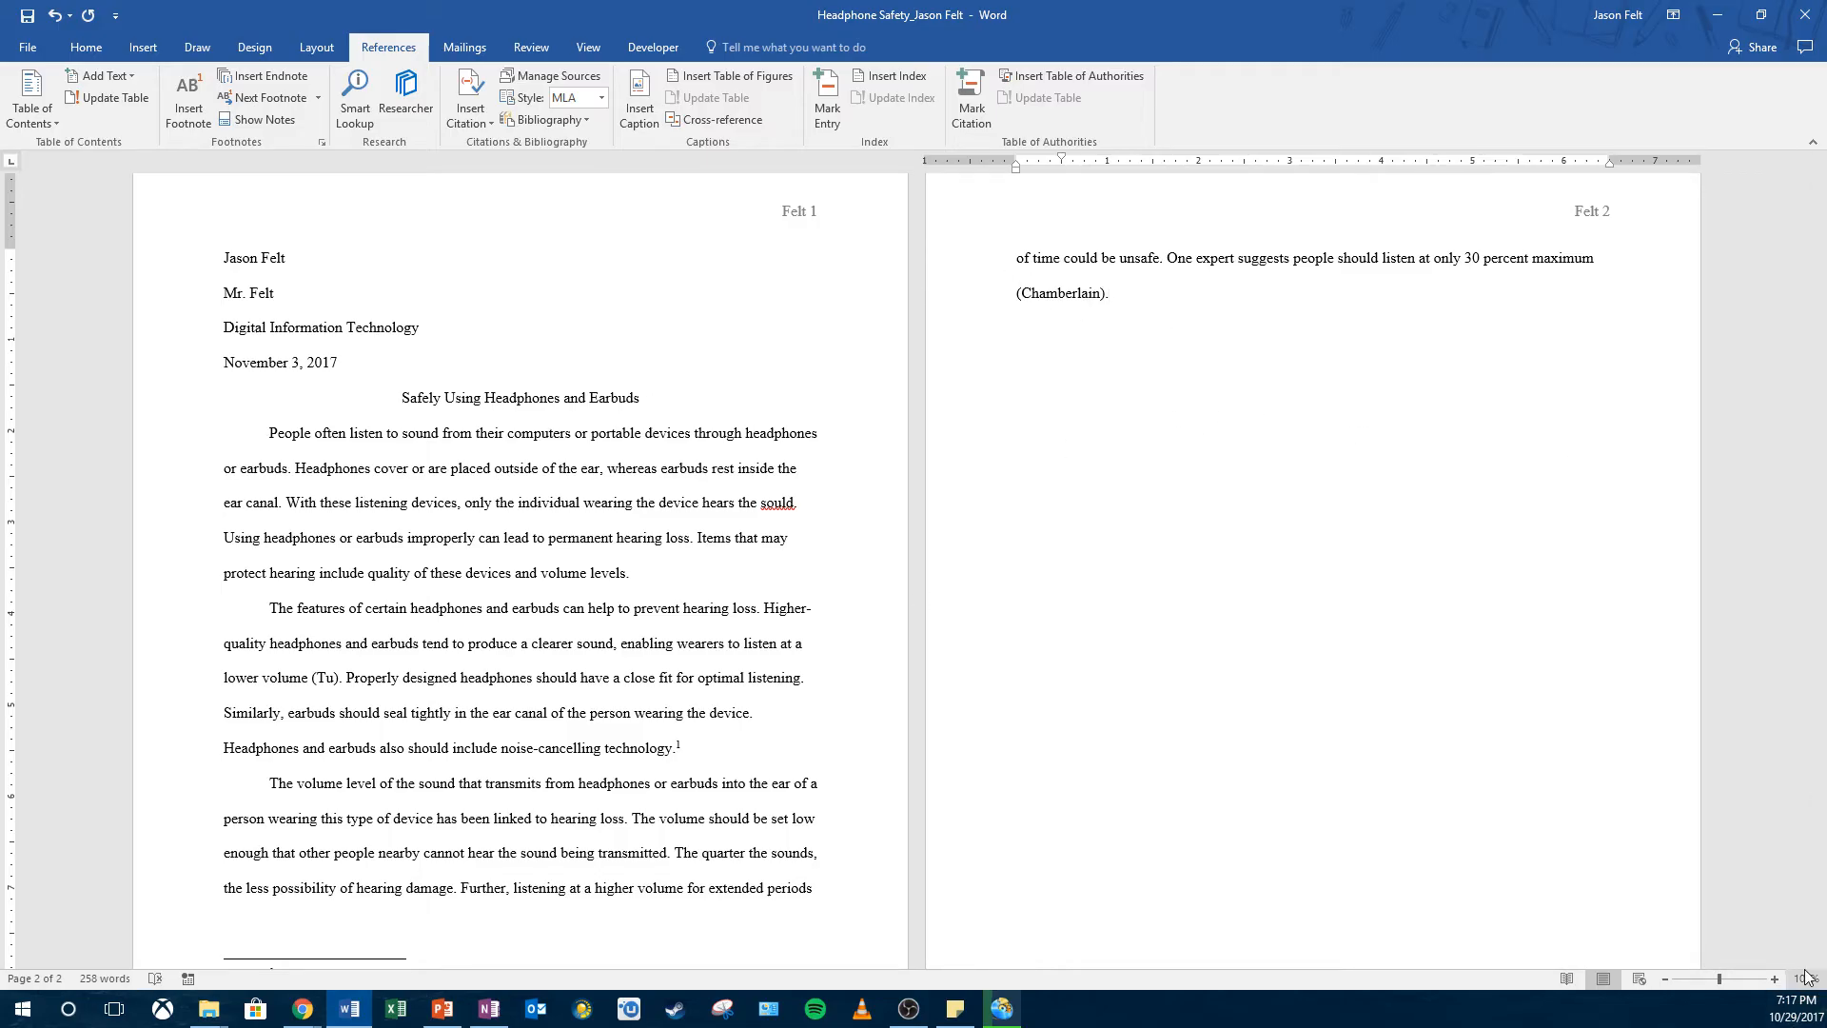
pyautogui.click(1775, 980)
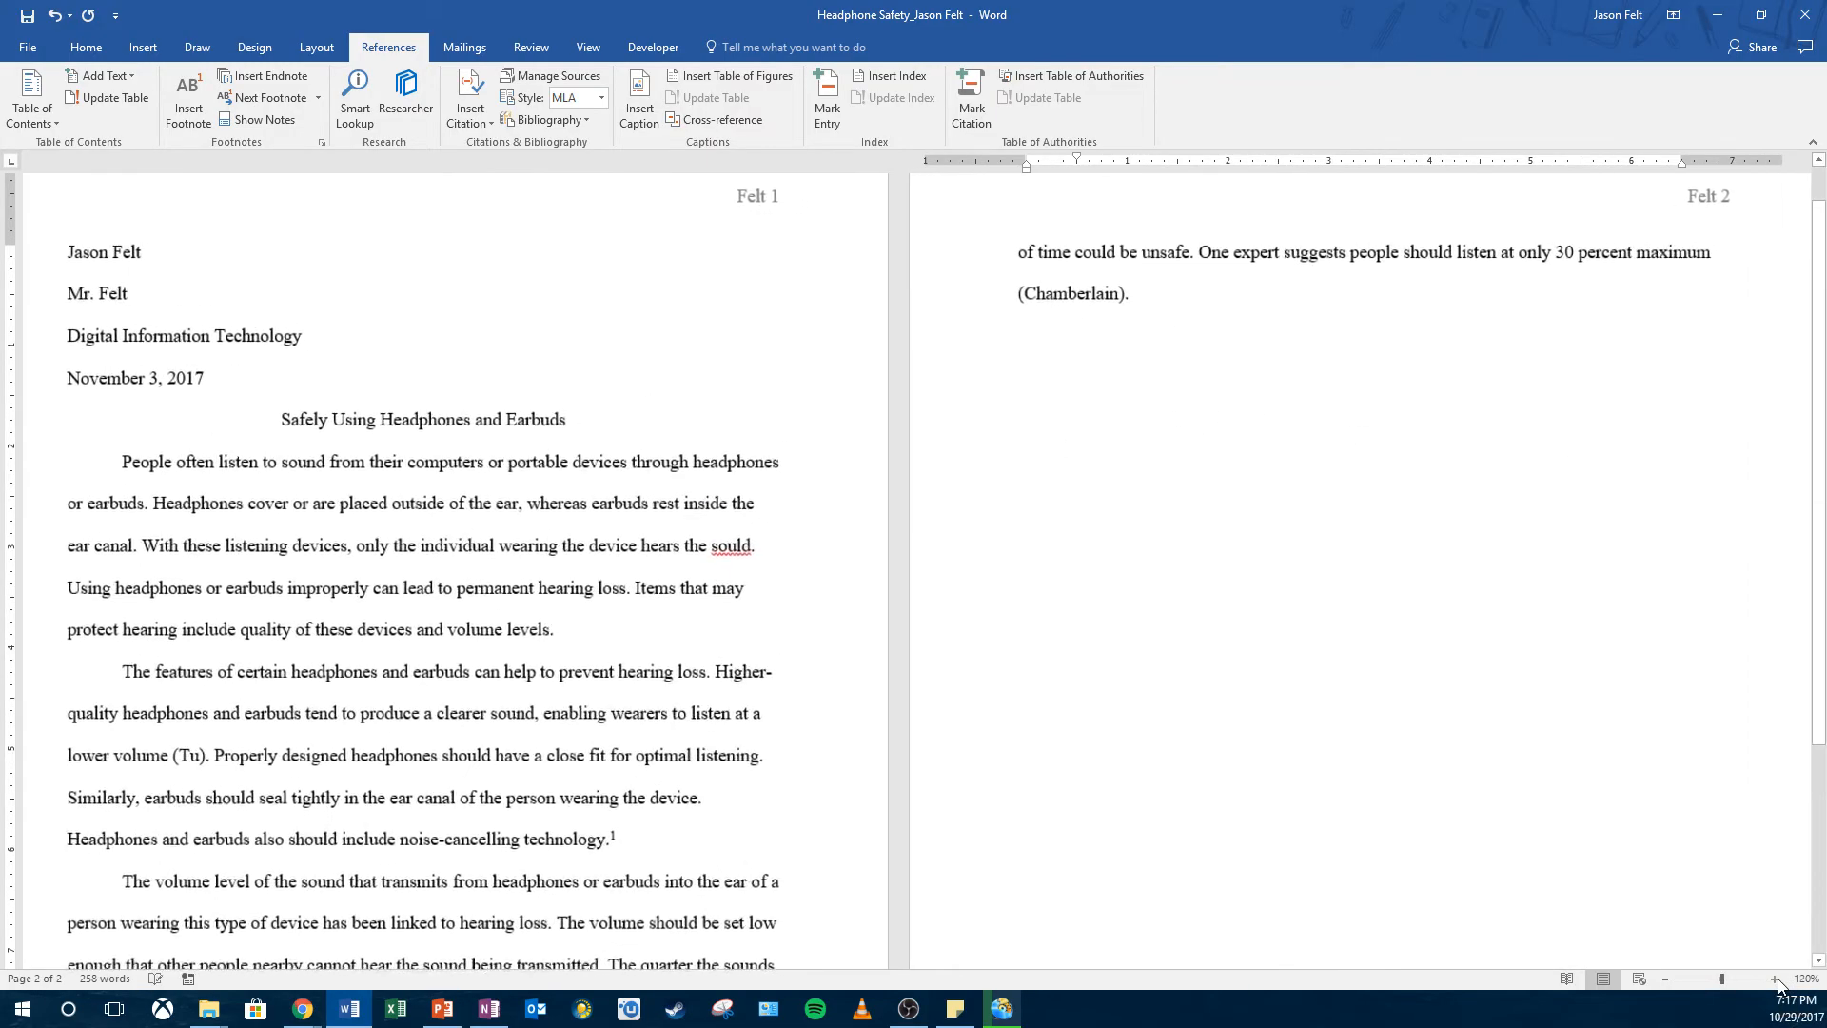
pyautogui.click(1776, 981)
pyautogui.scroll(6, 1290, 802)
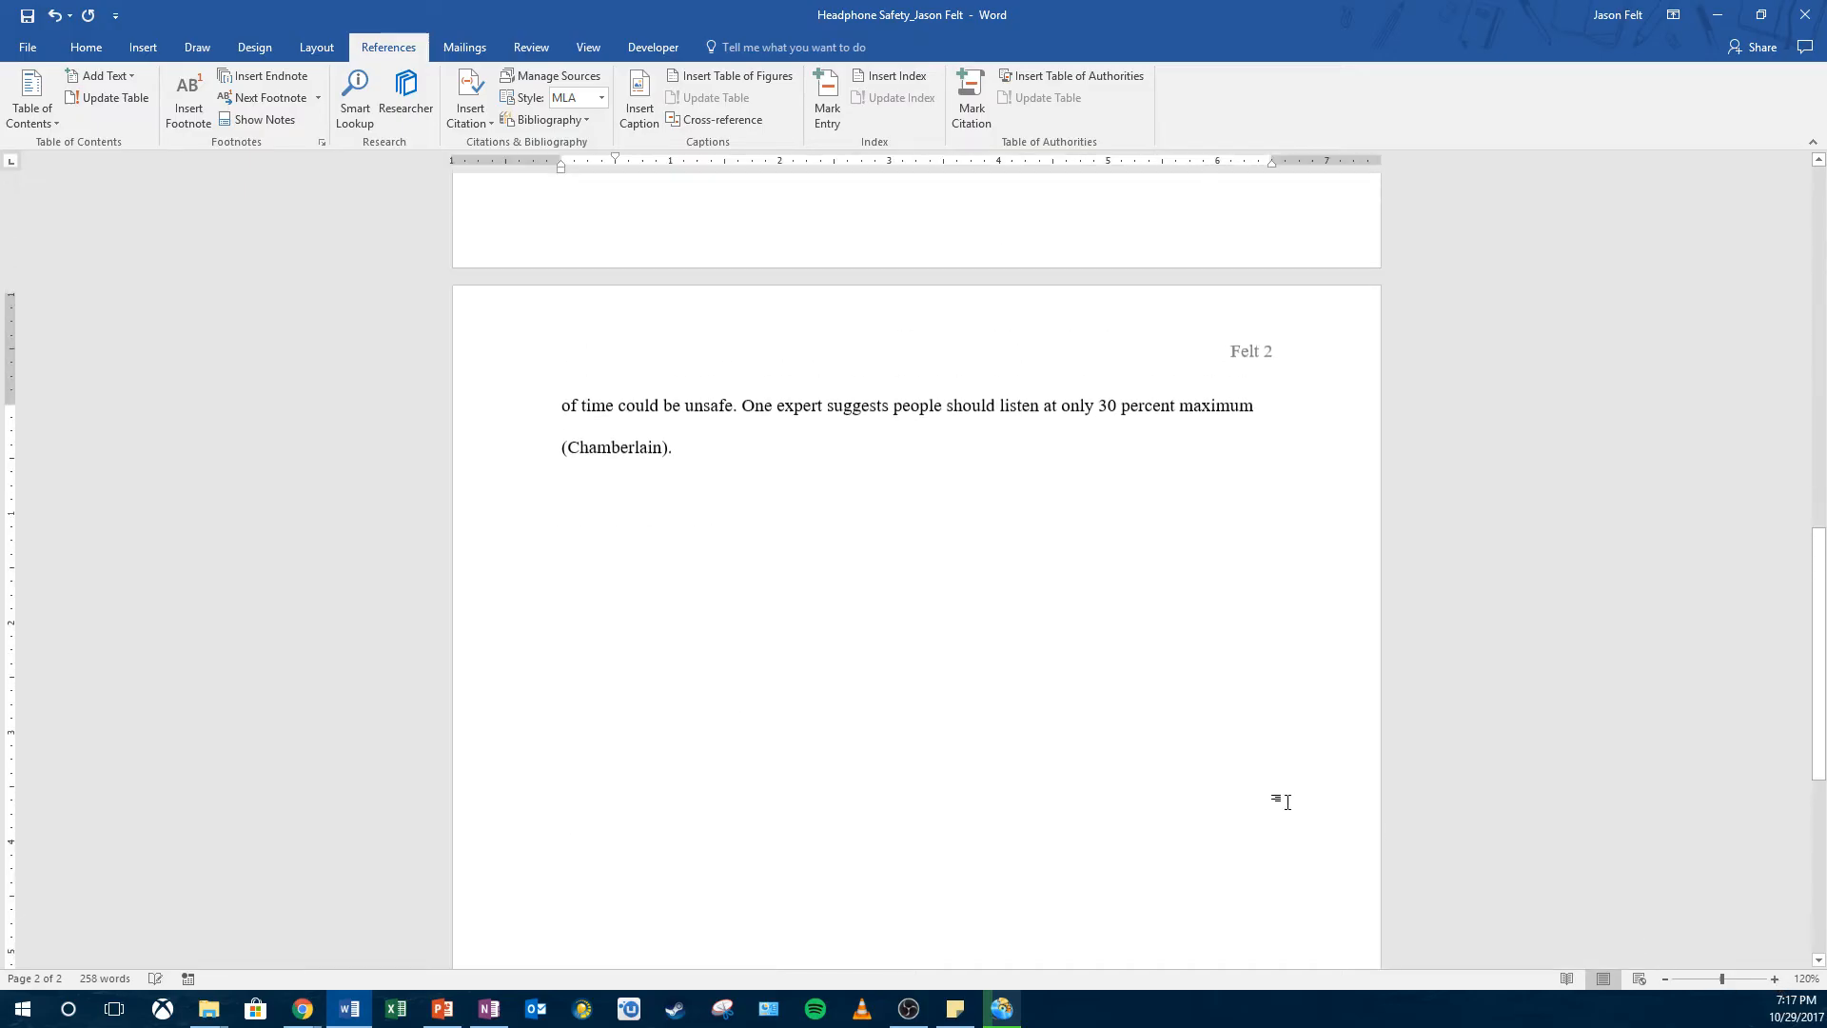
pyautogui.scroll(-1, 1290, 801)
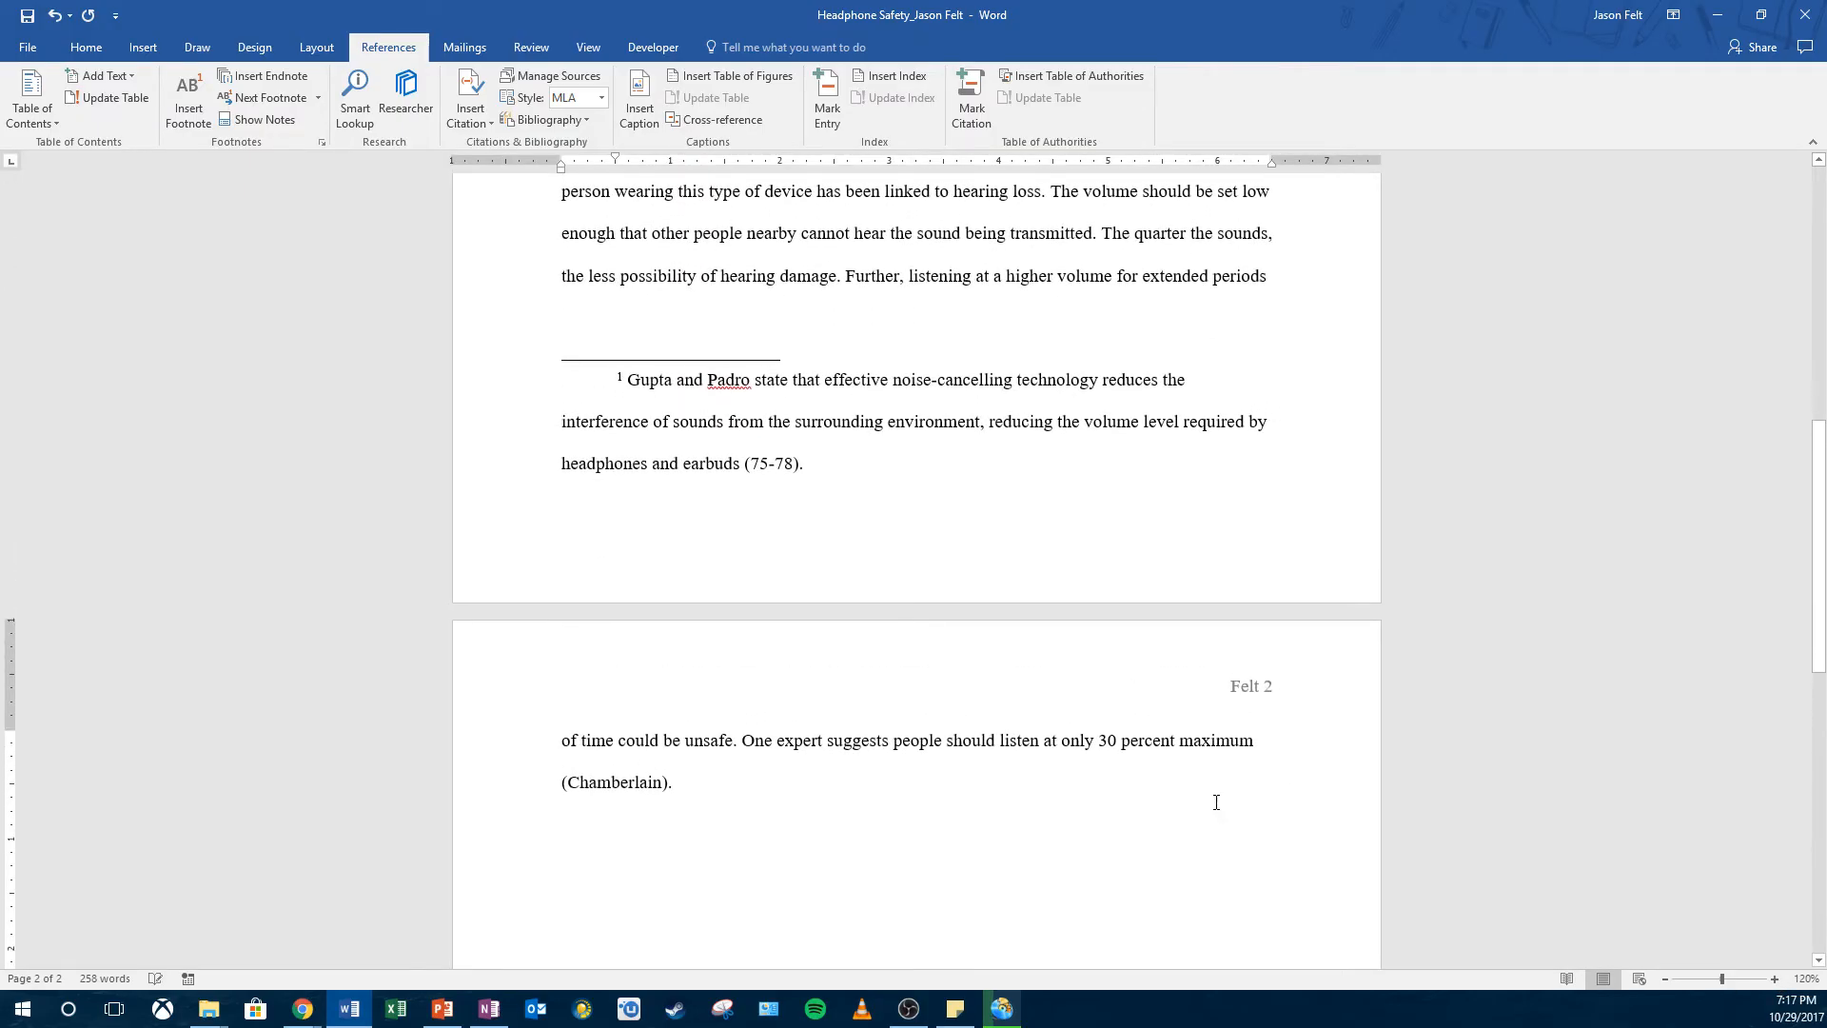
pyautogui.scroll(5, 1218, 801)
pyautogui.scroll(1, 1218, 801)
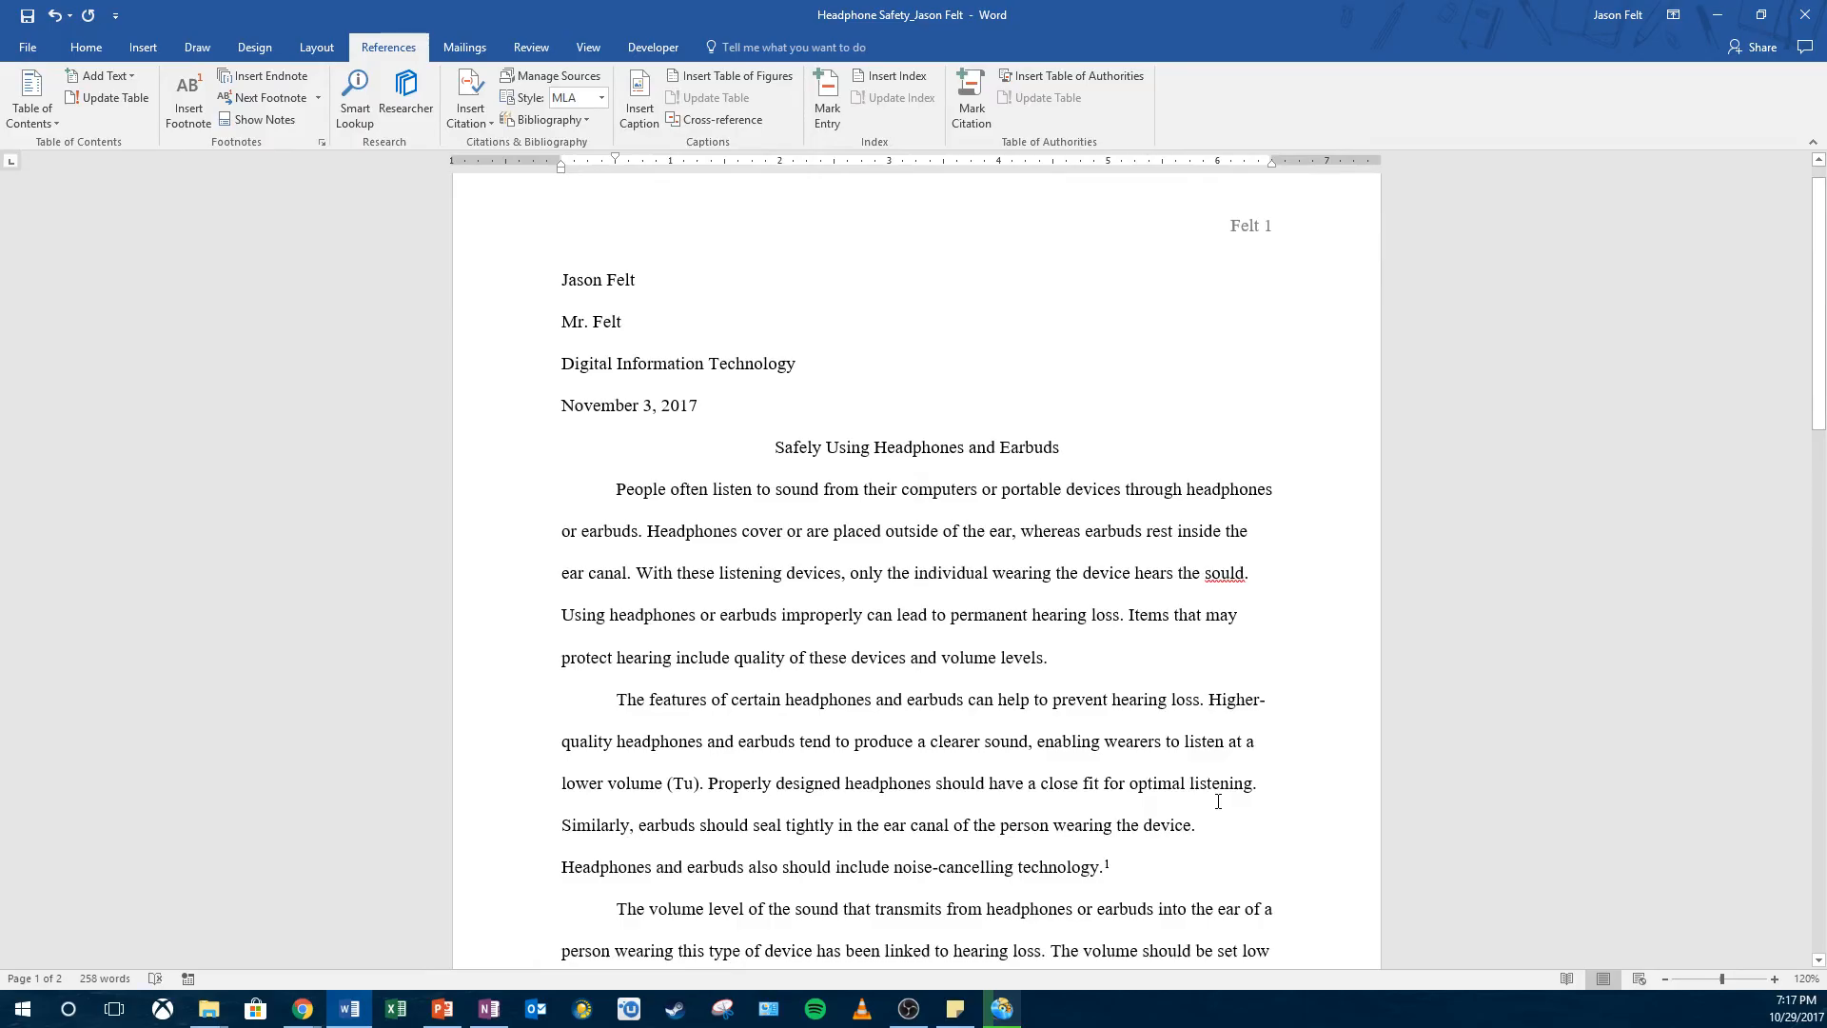
pyautogui.scroll(-6, 1217, 801)
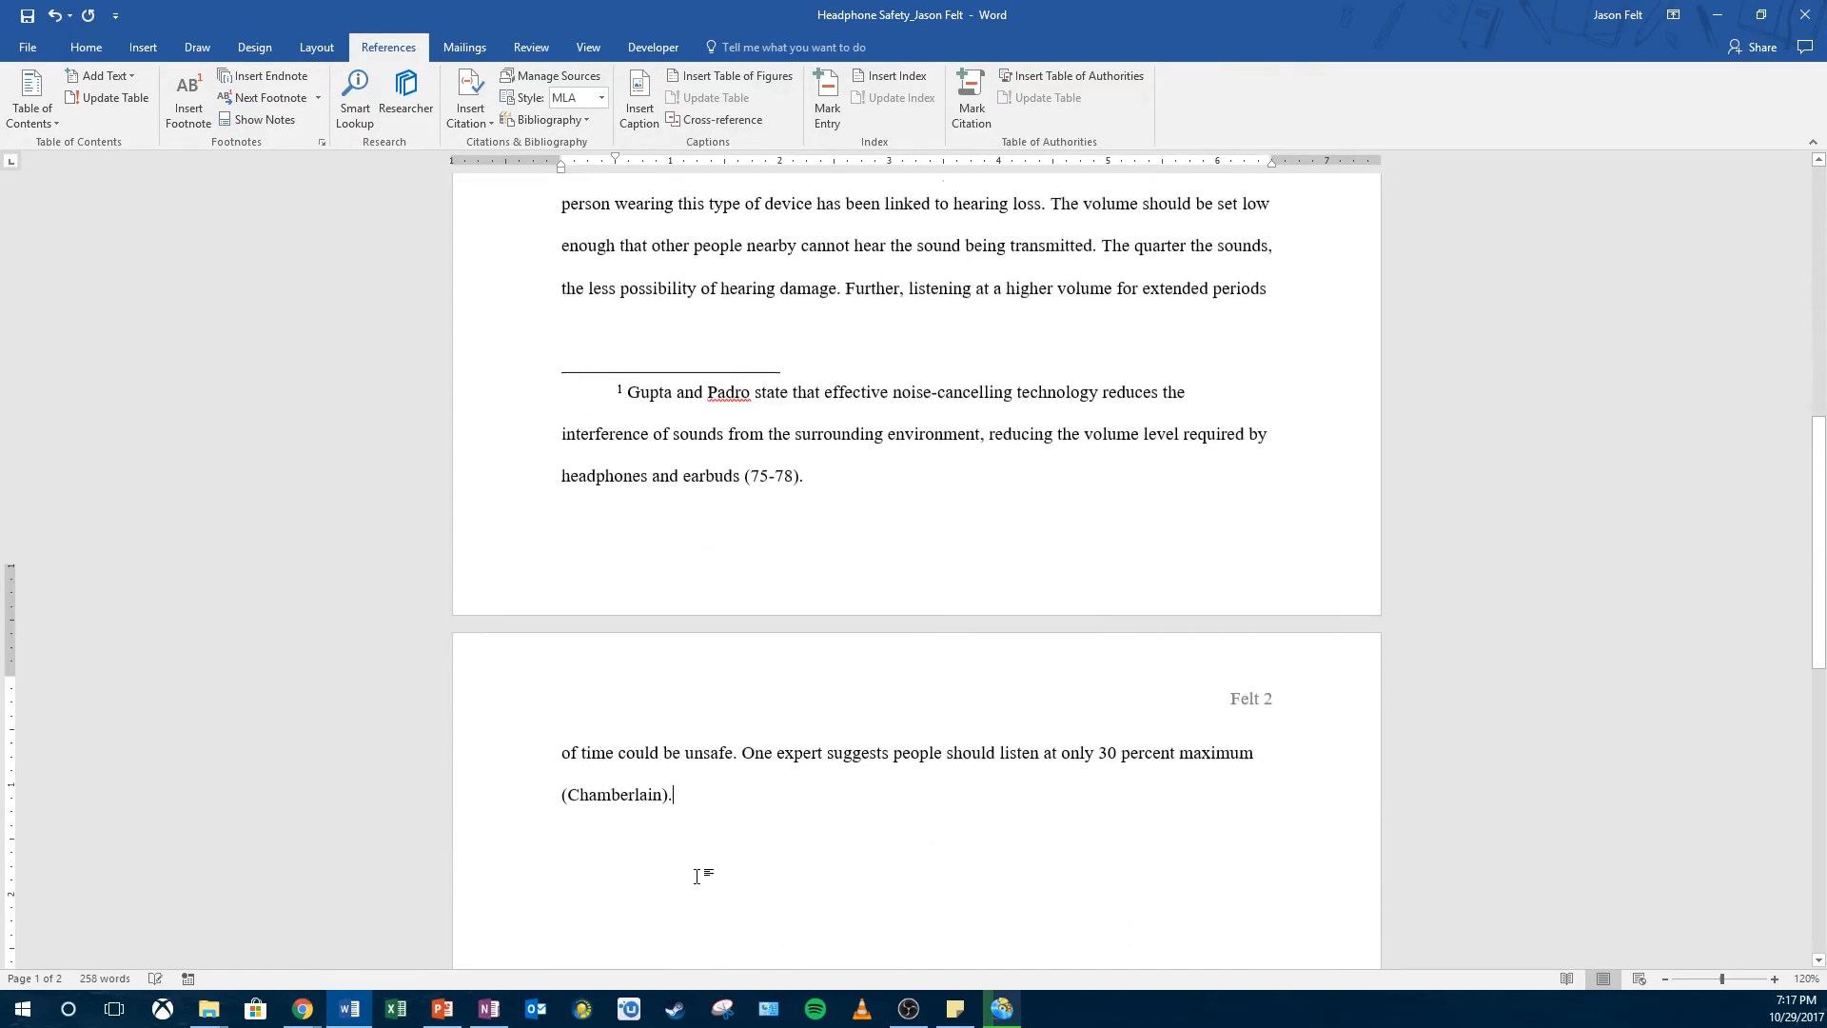
pyautogui.scroll(-1, 709, 818)
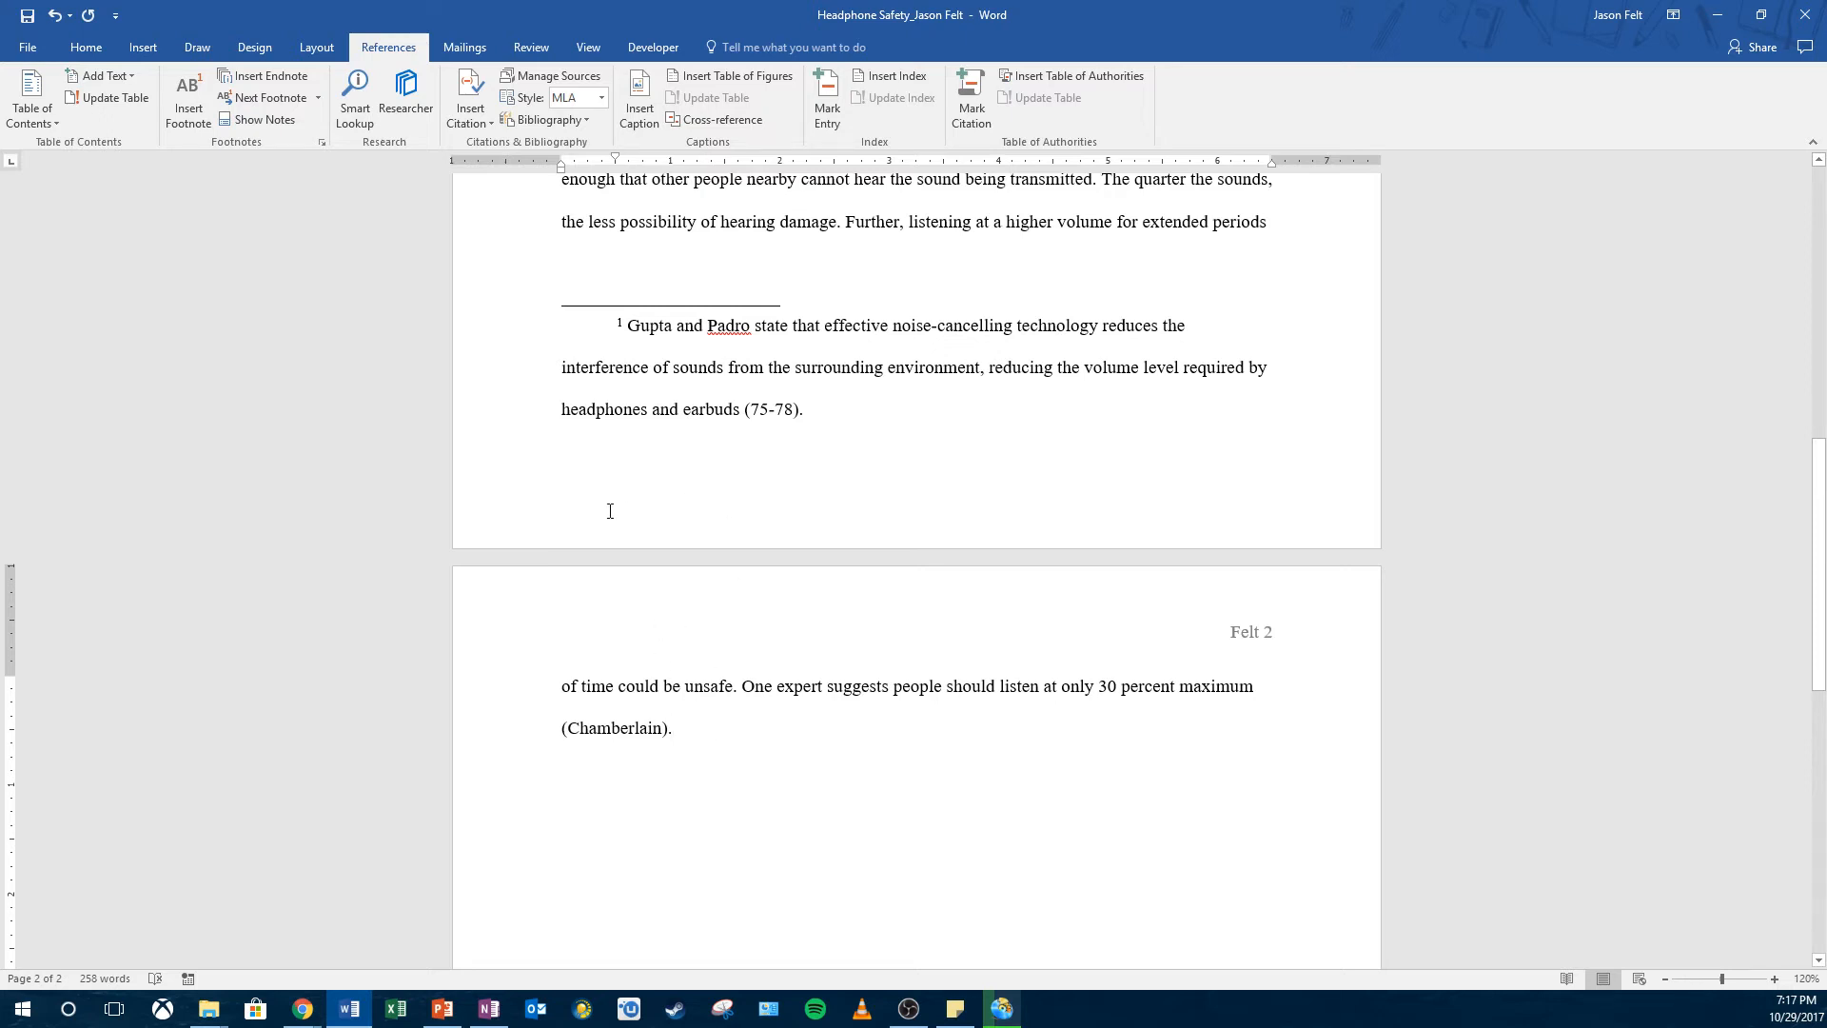
# Step: Hide the white space between pages 1 and 2 and restore it, repeating the toggle once
pyautogui.doubleClick(646, 557)
pyautogui.tripleClick(646, 557)
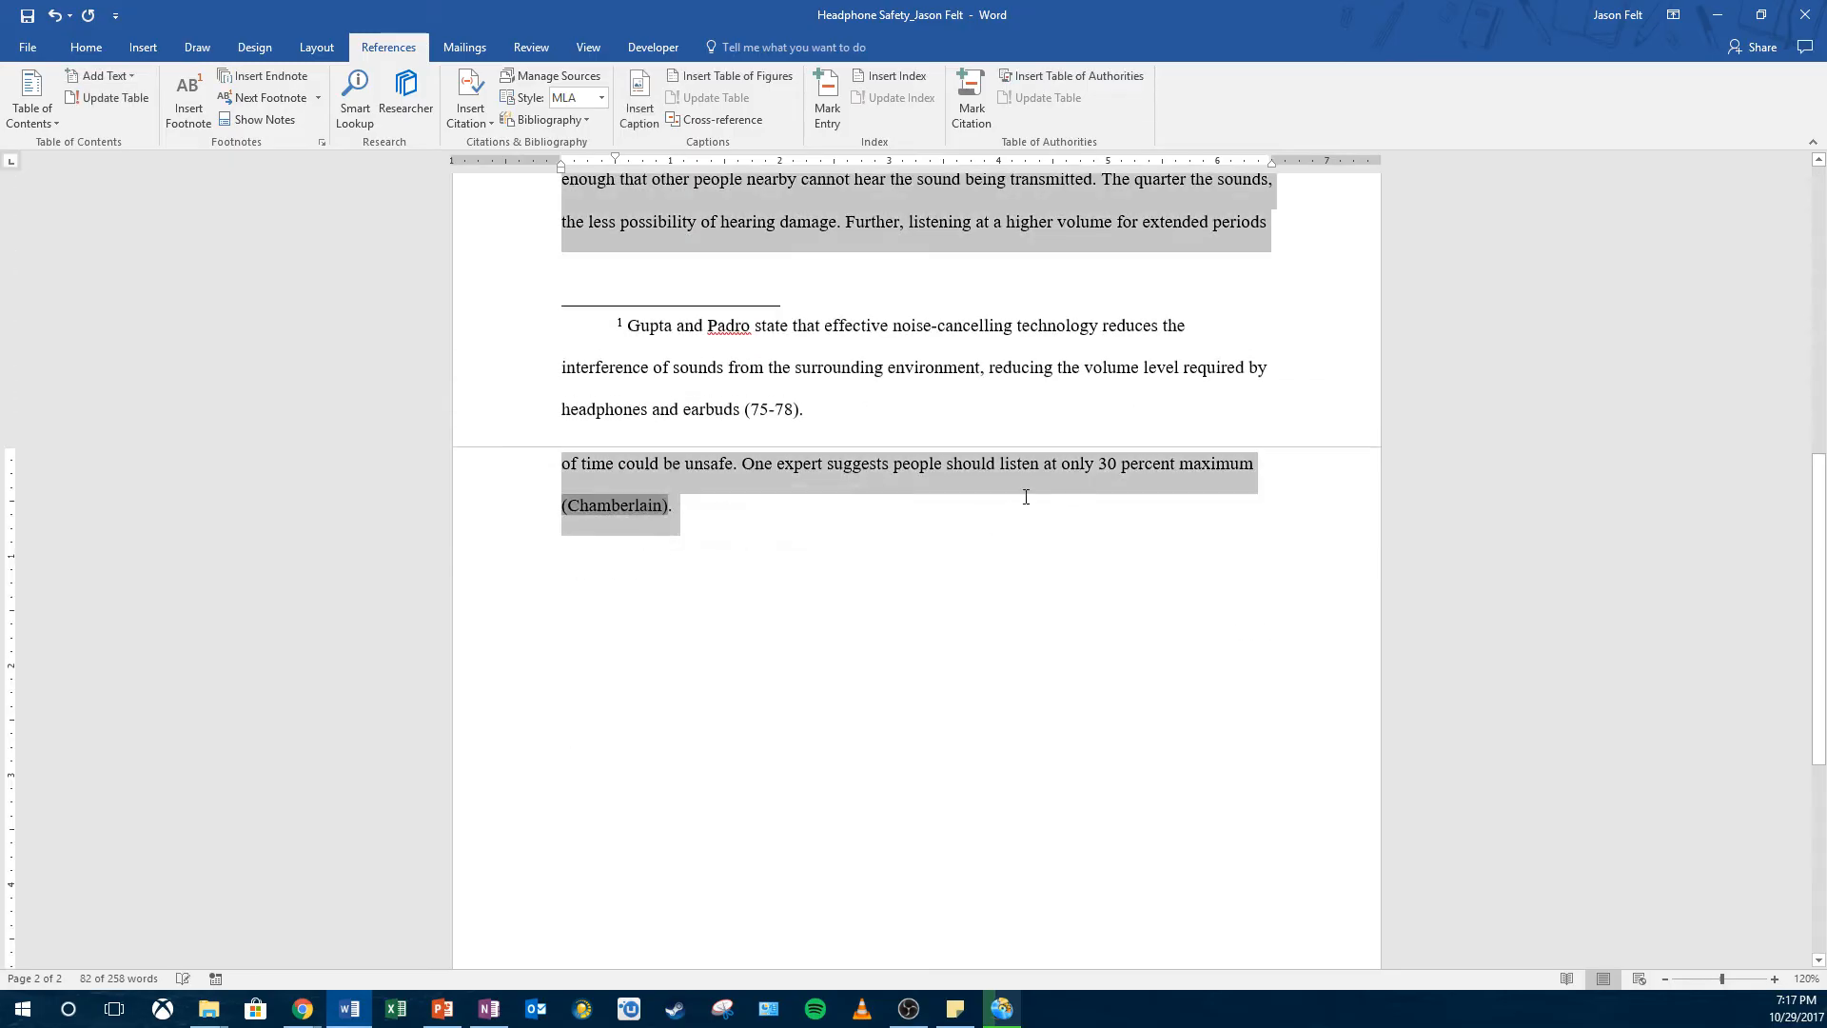
pyautogui.doubleClick(1027, 446)
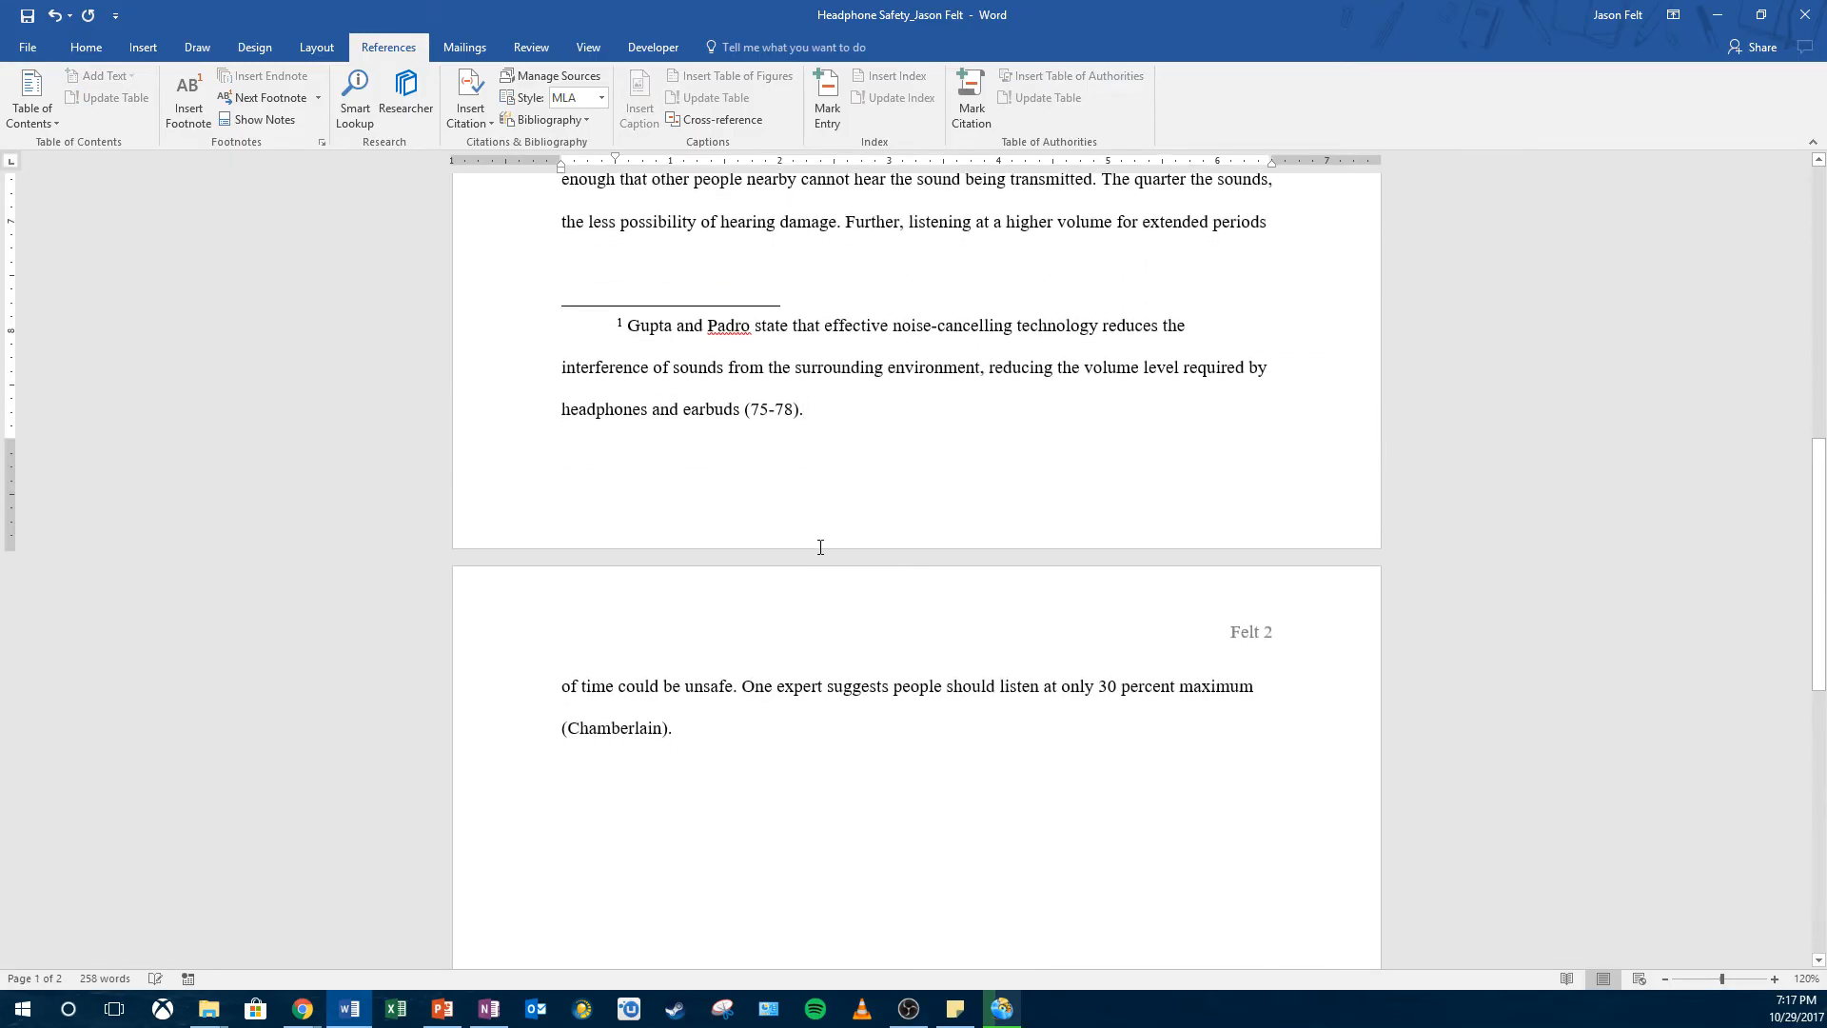
pyautogui.doubleClick(824, 561)
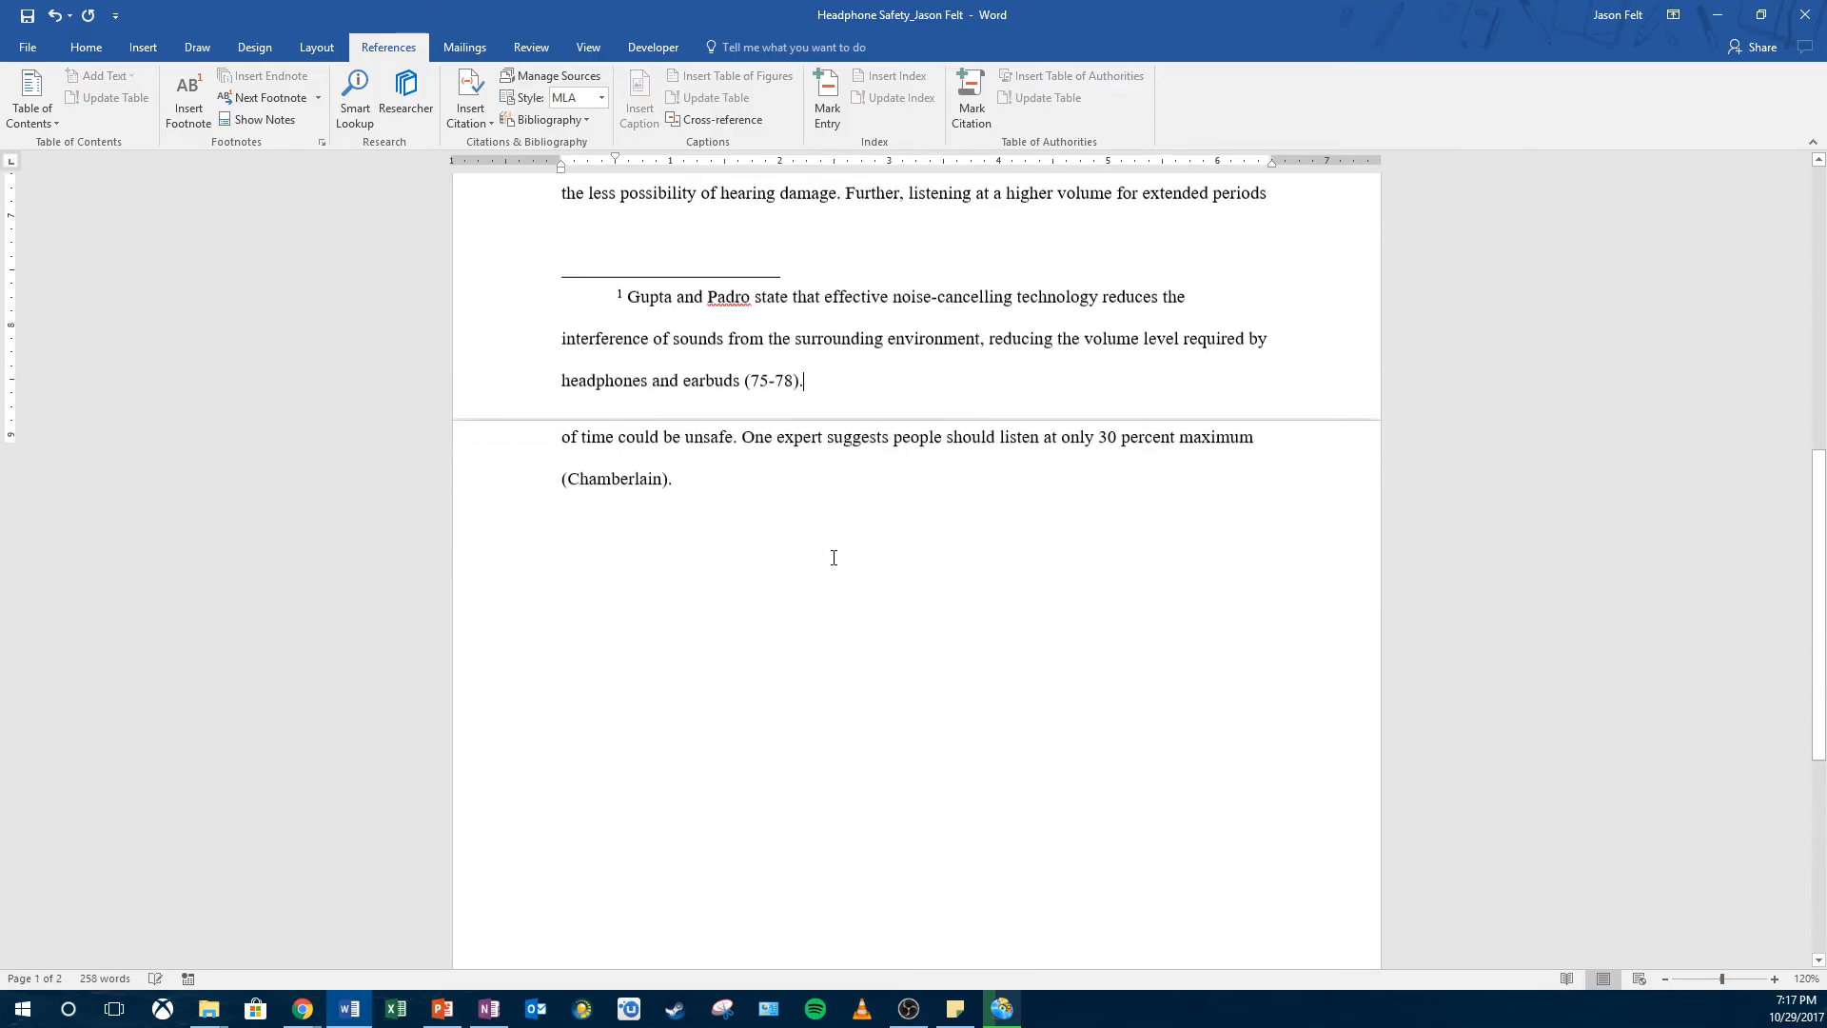
pyautogui.doubleClick(871, 449)
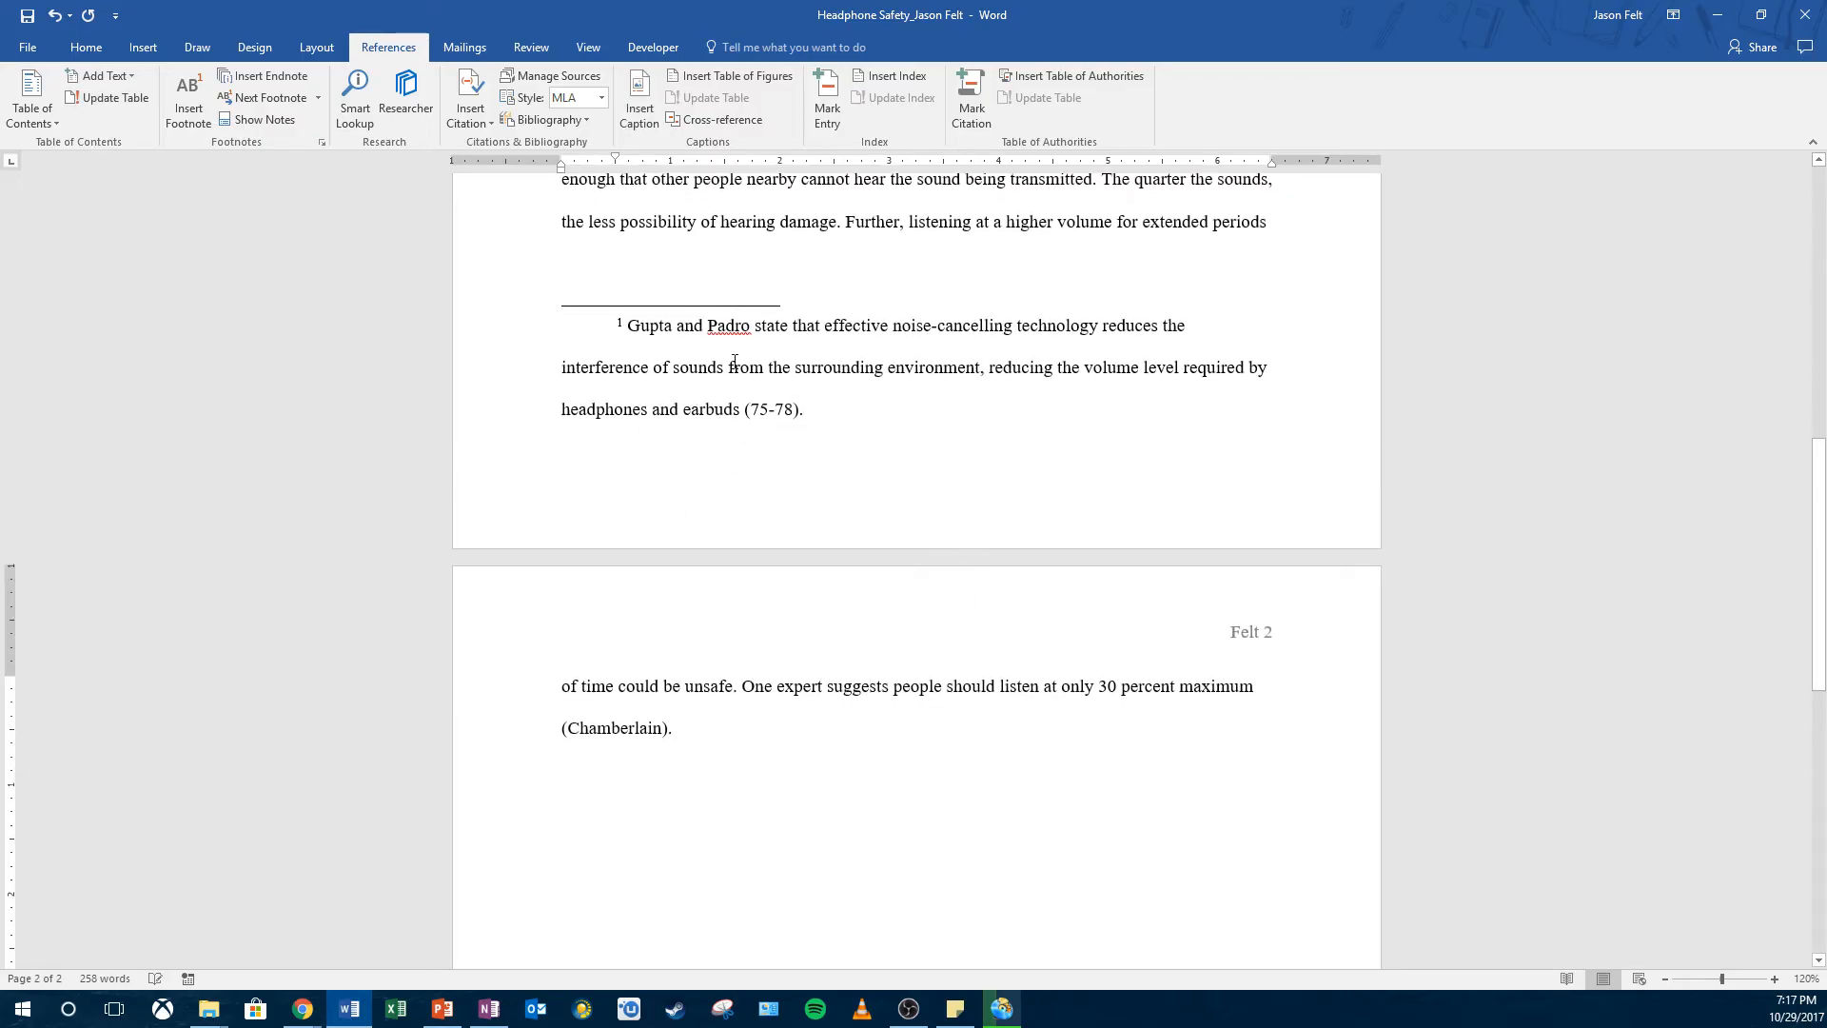
# Step: Hide the white space between pages 1 and 2 and look over the text from the heading to the last paragraph
pyautogui.scroll(1, 923, 644)
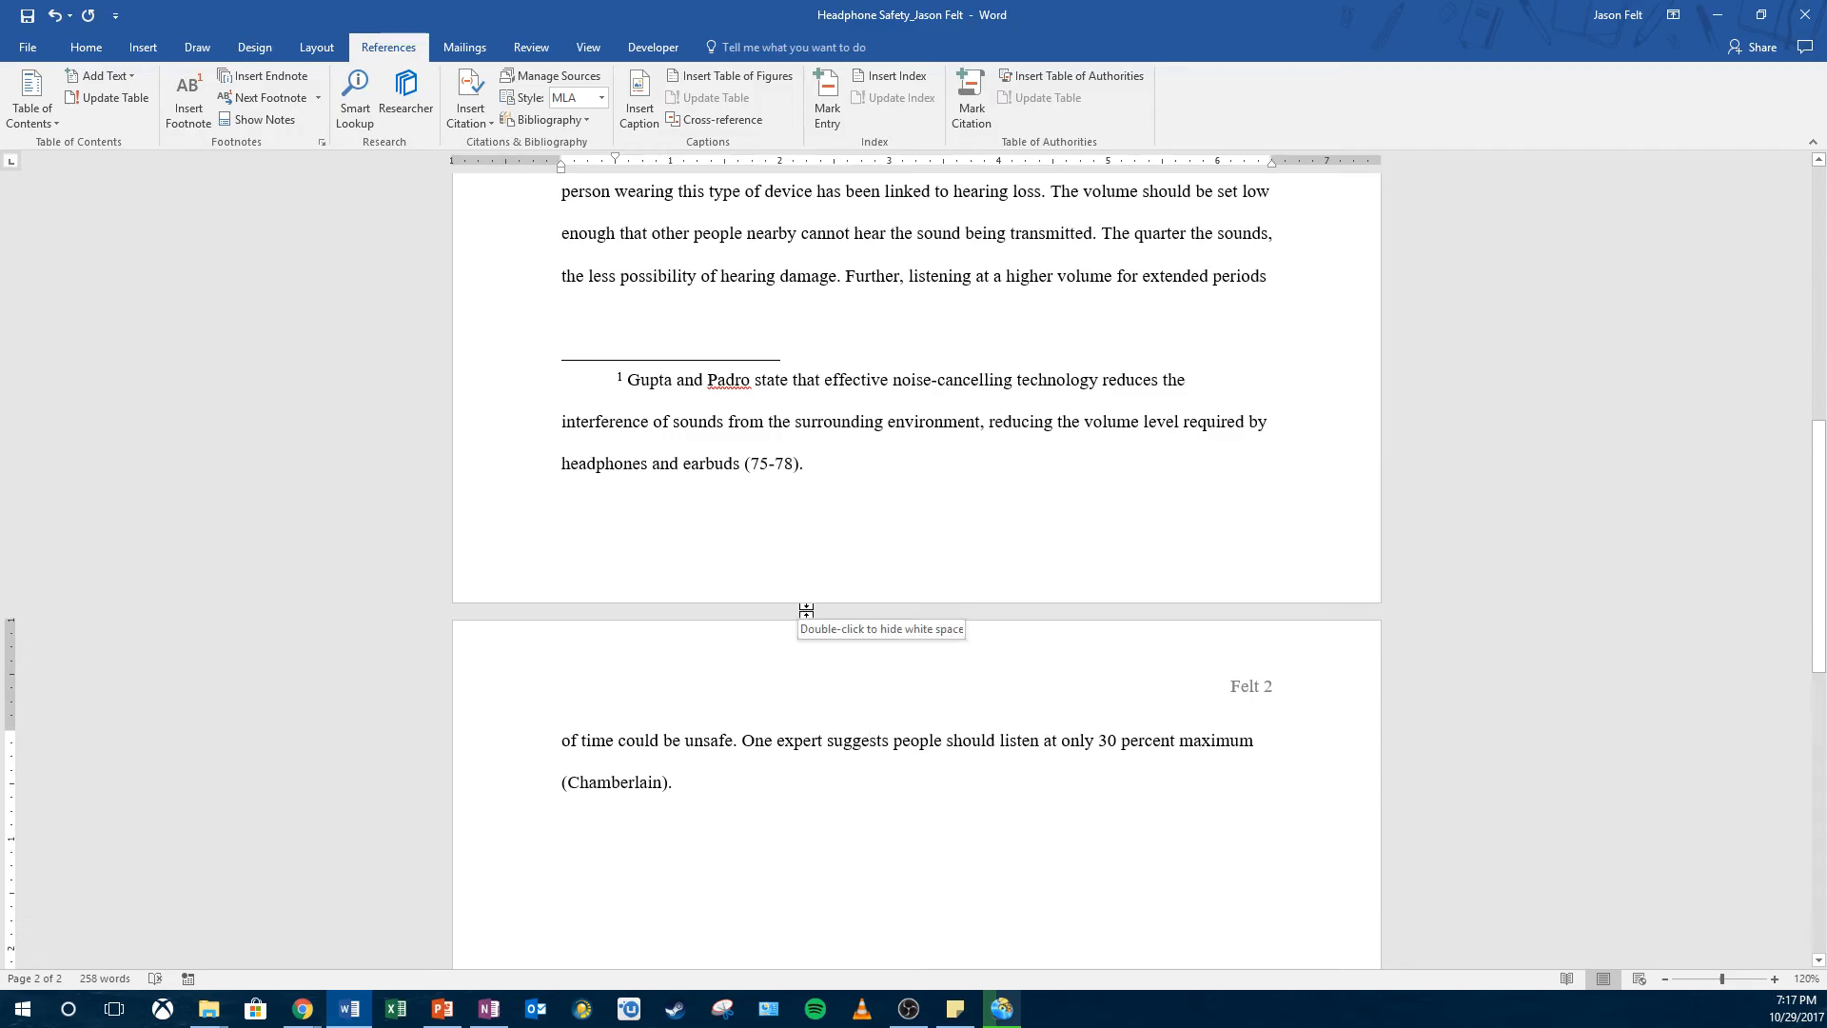
pyautogui.doubleClick(806, 610)
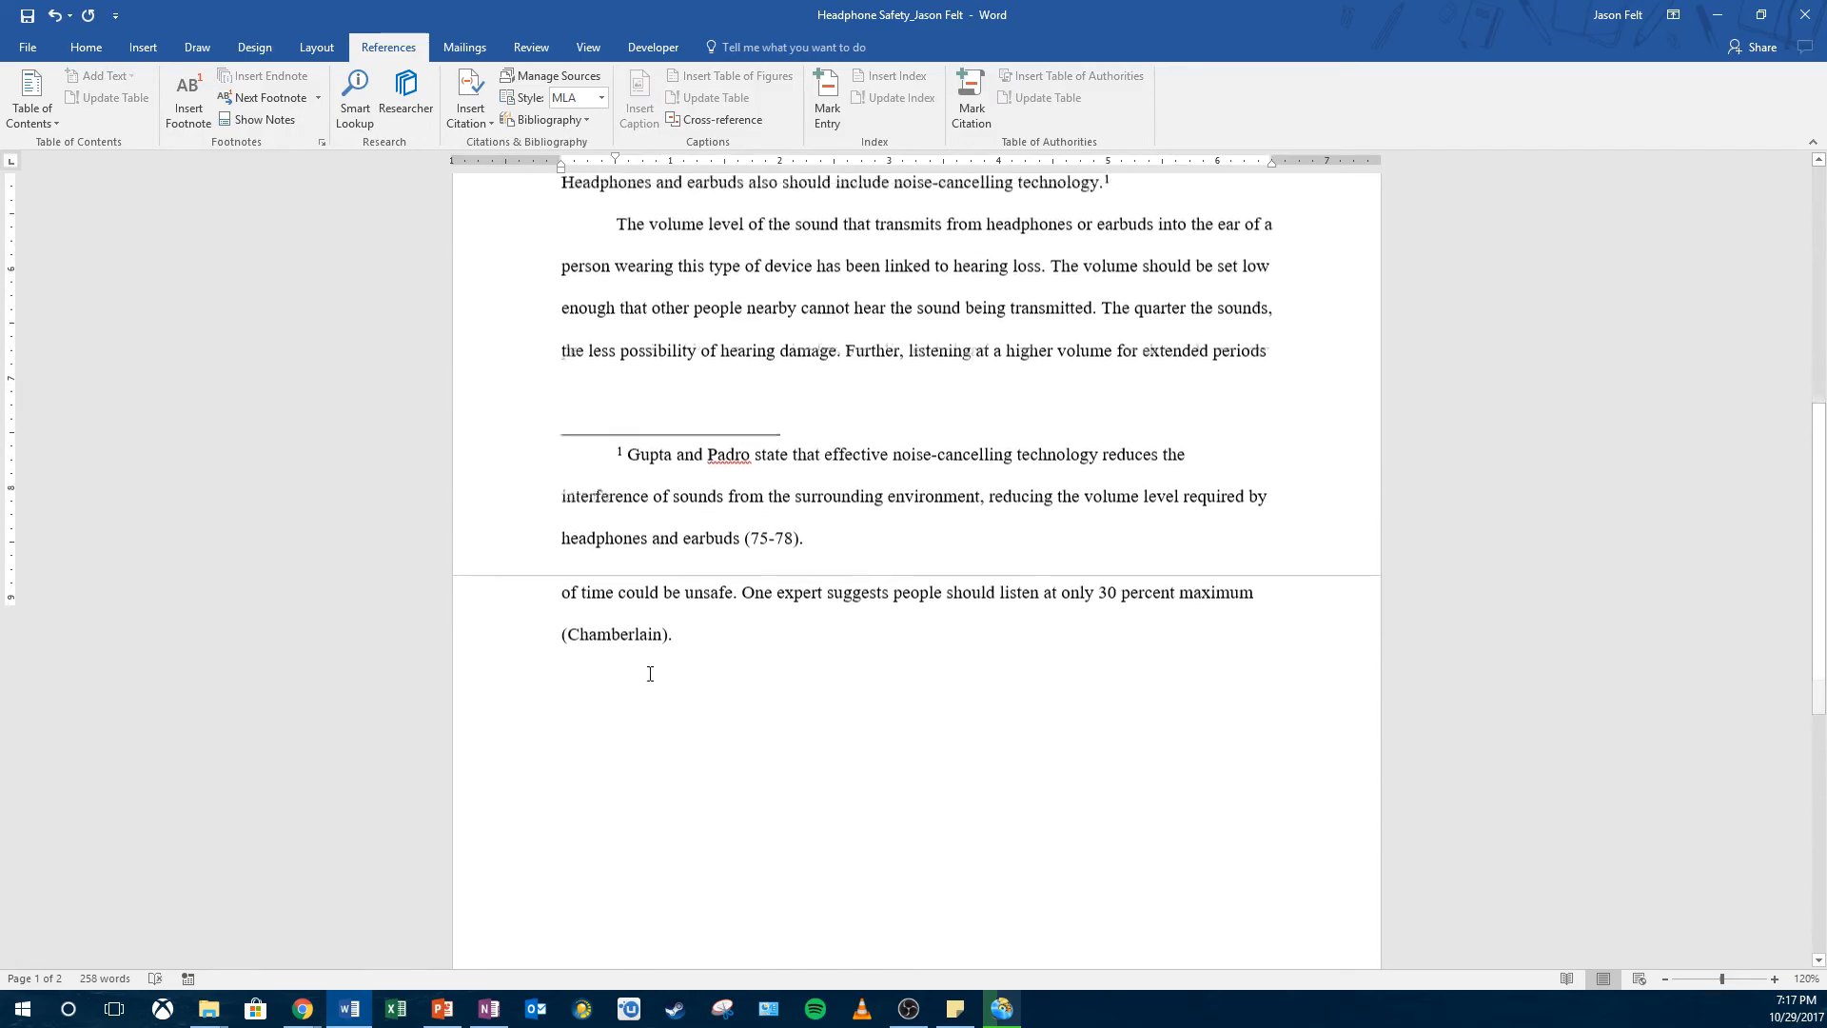
pyautogui.scroll(10, 650, 673)
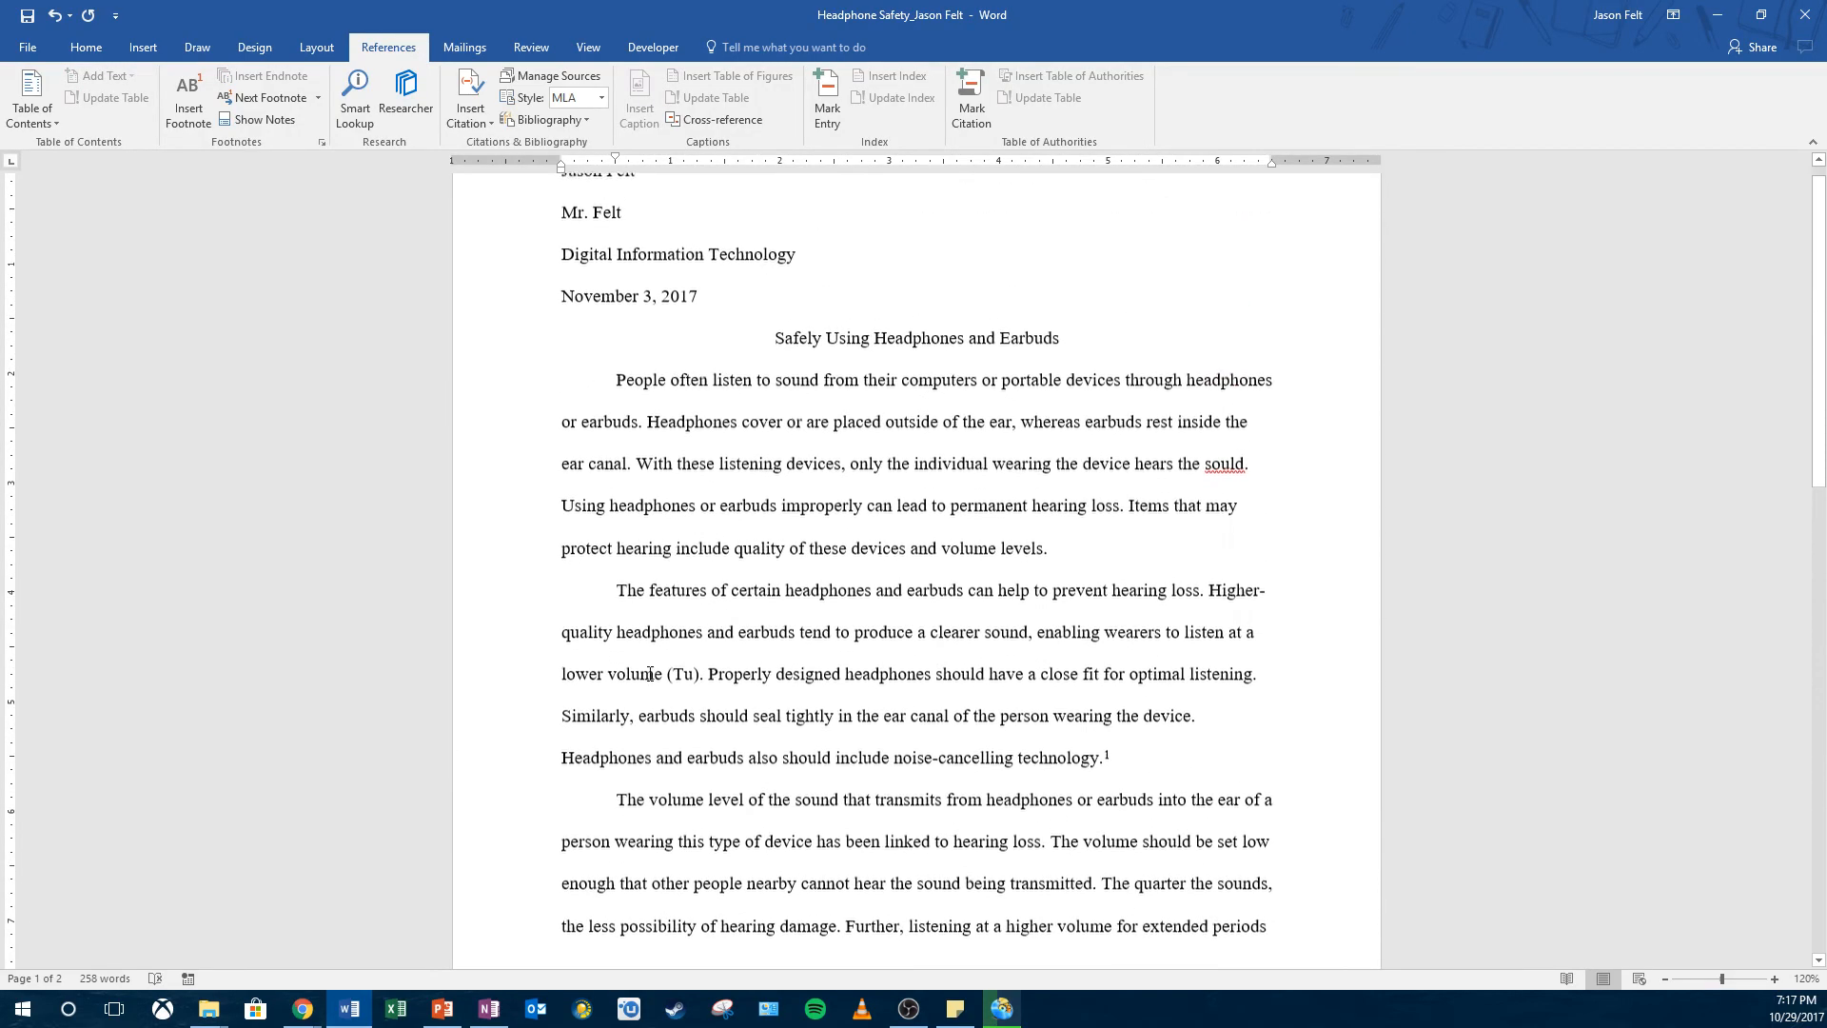
pyautogui.scroll(-10, 650, 674)
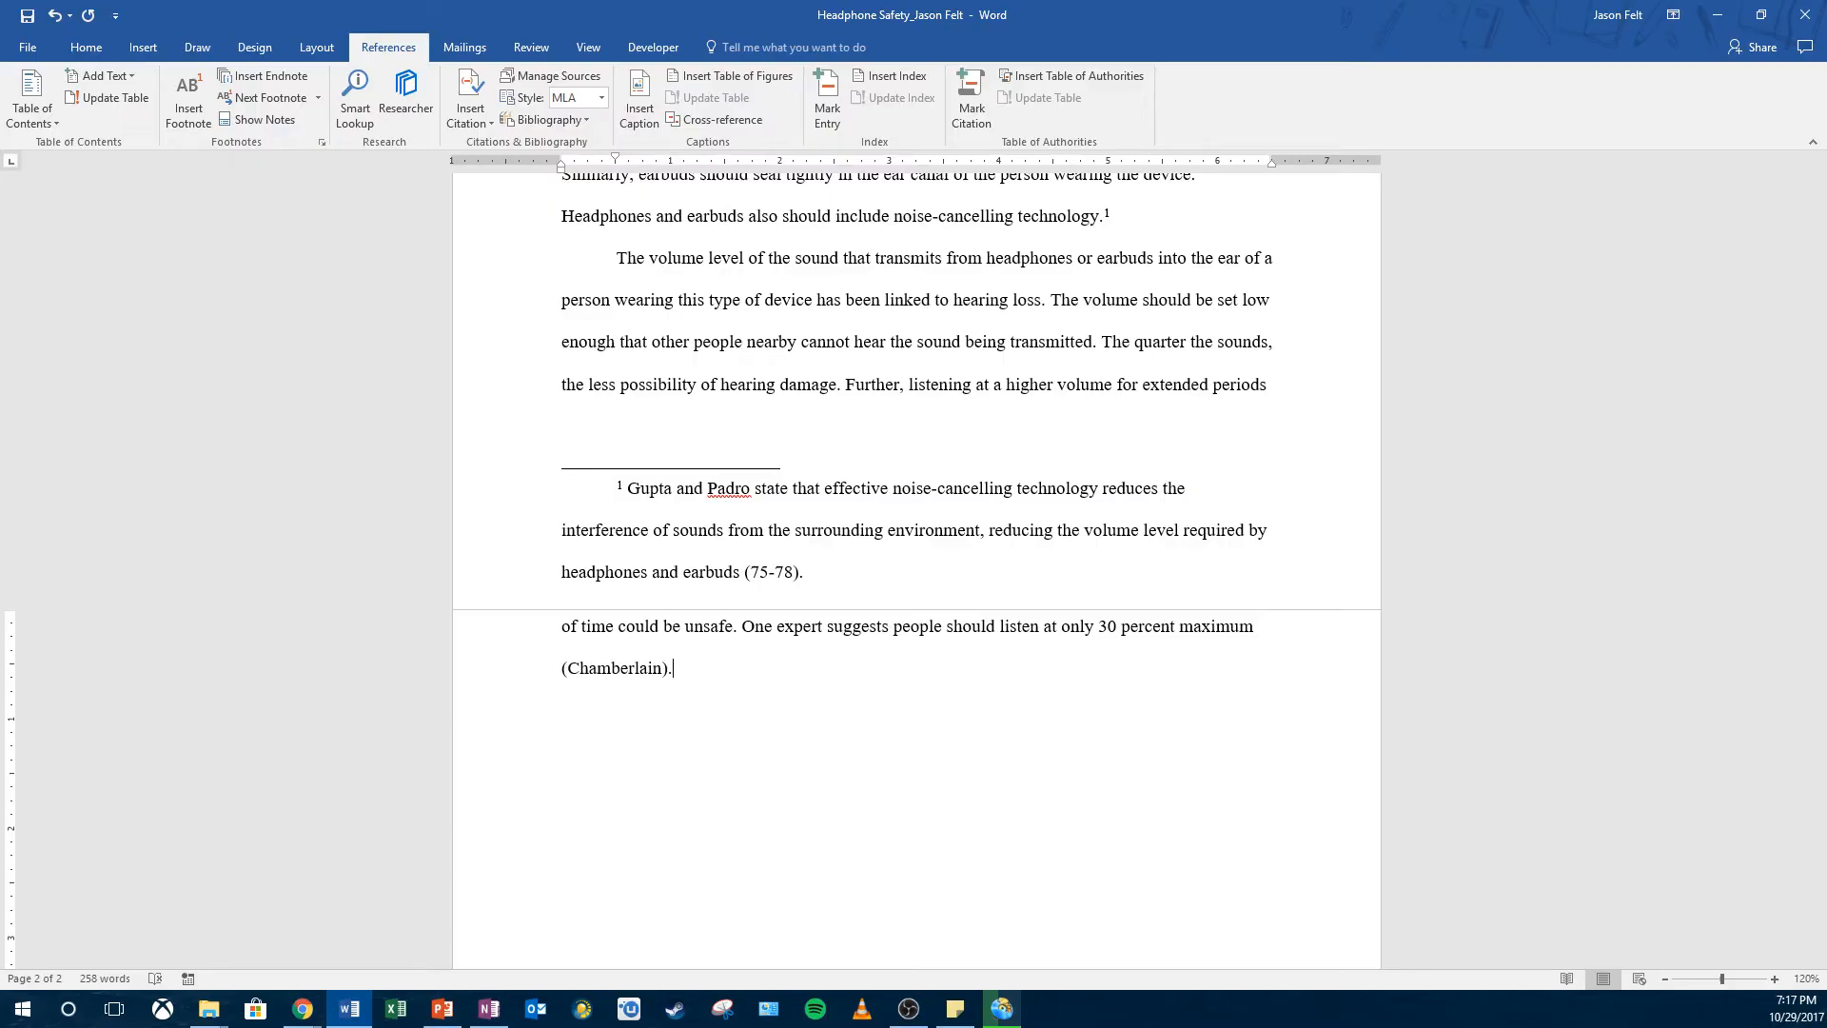
# Step: Open the source of the citation placeholder after "30 percent maximum" for editing and set its source type to Web site
pyautogui.click(650, 666)
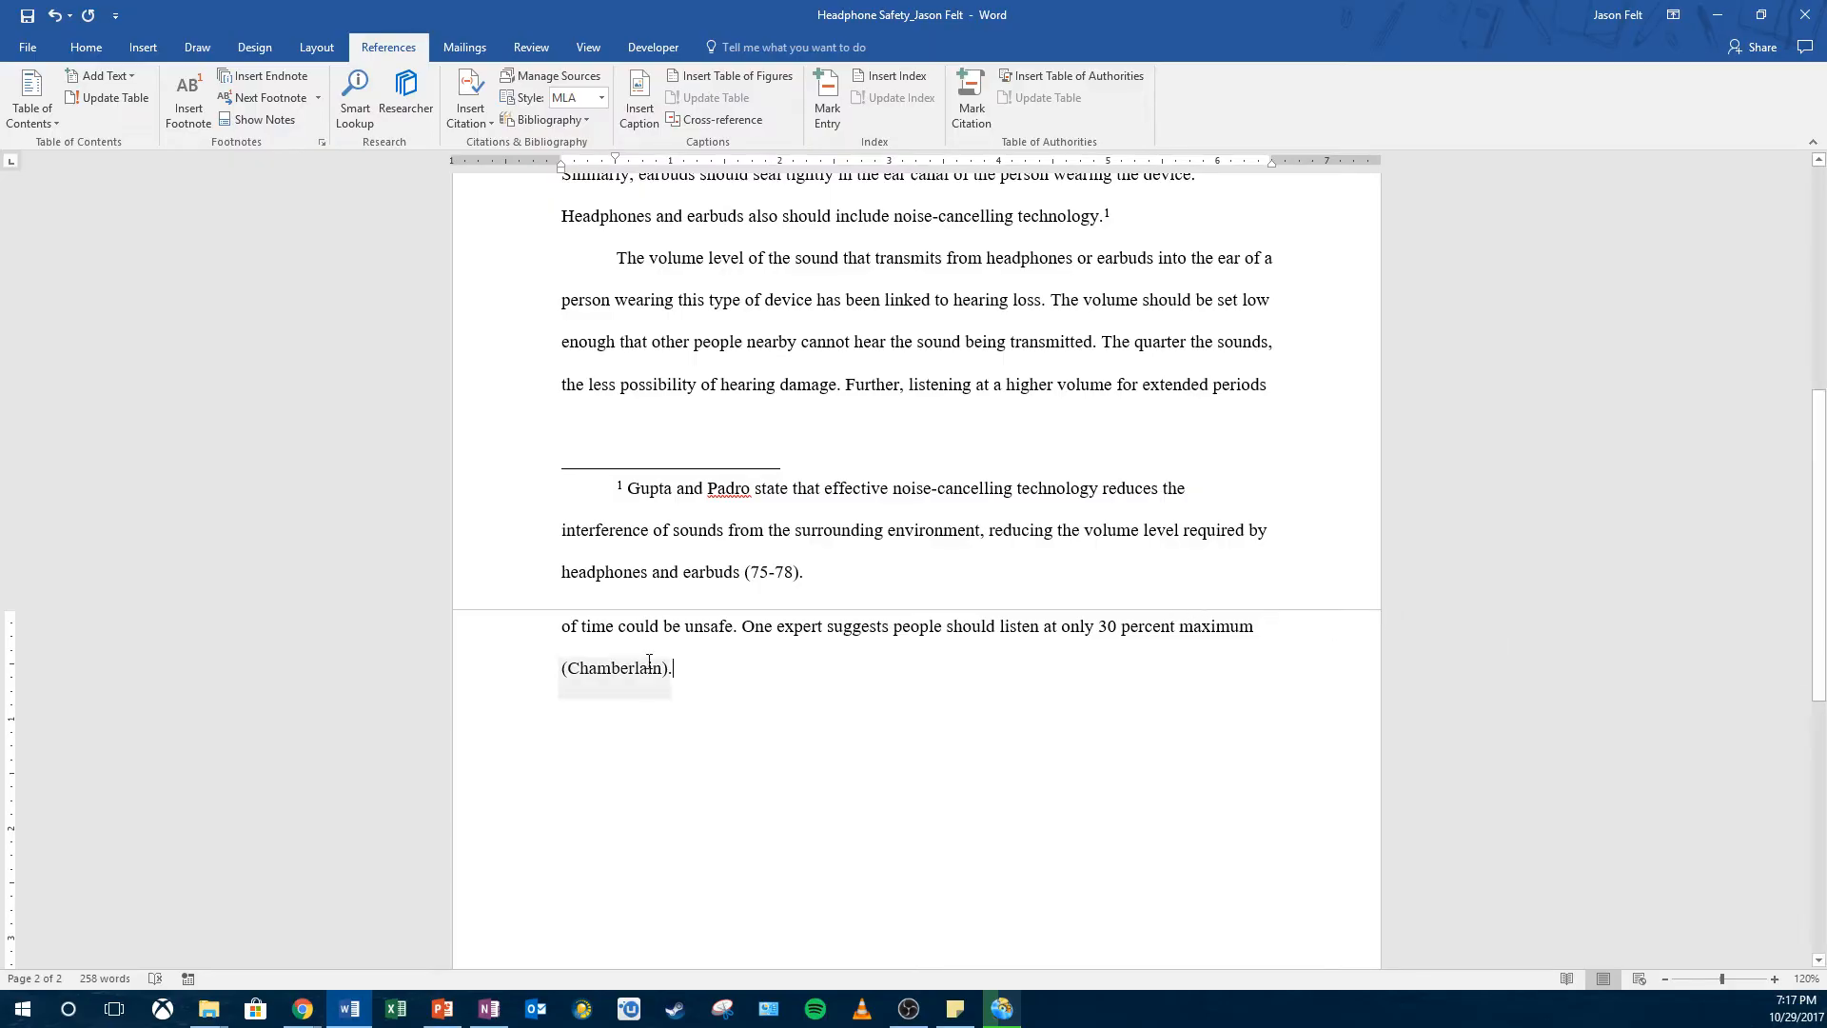
pyautogui.click(676, 686)
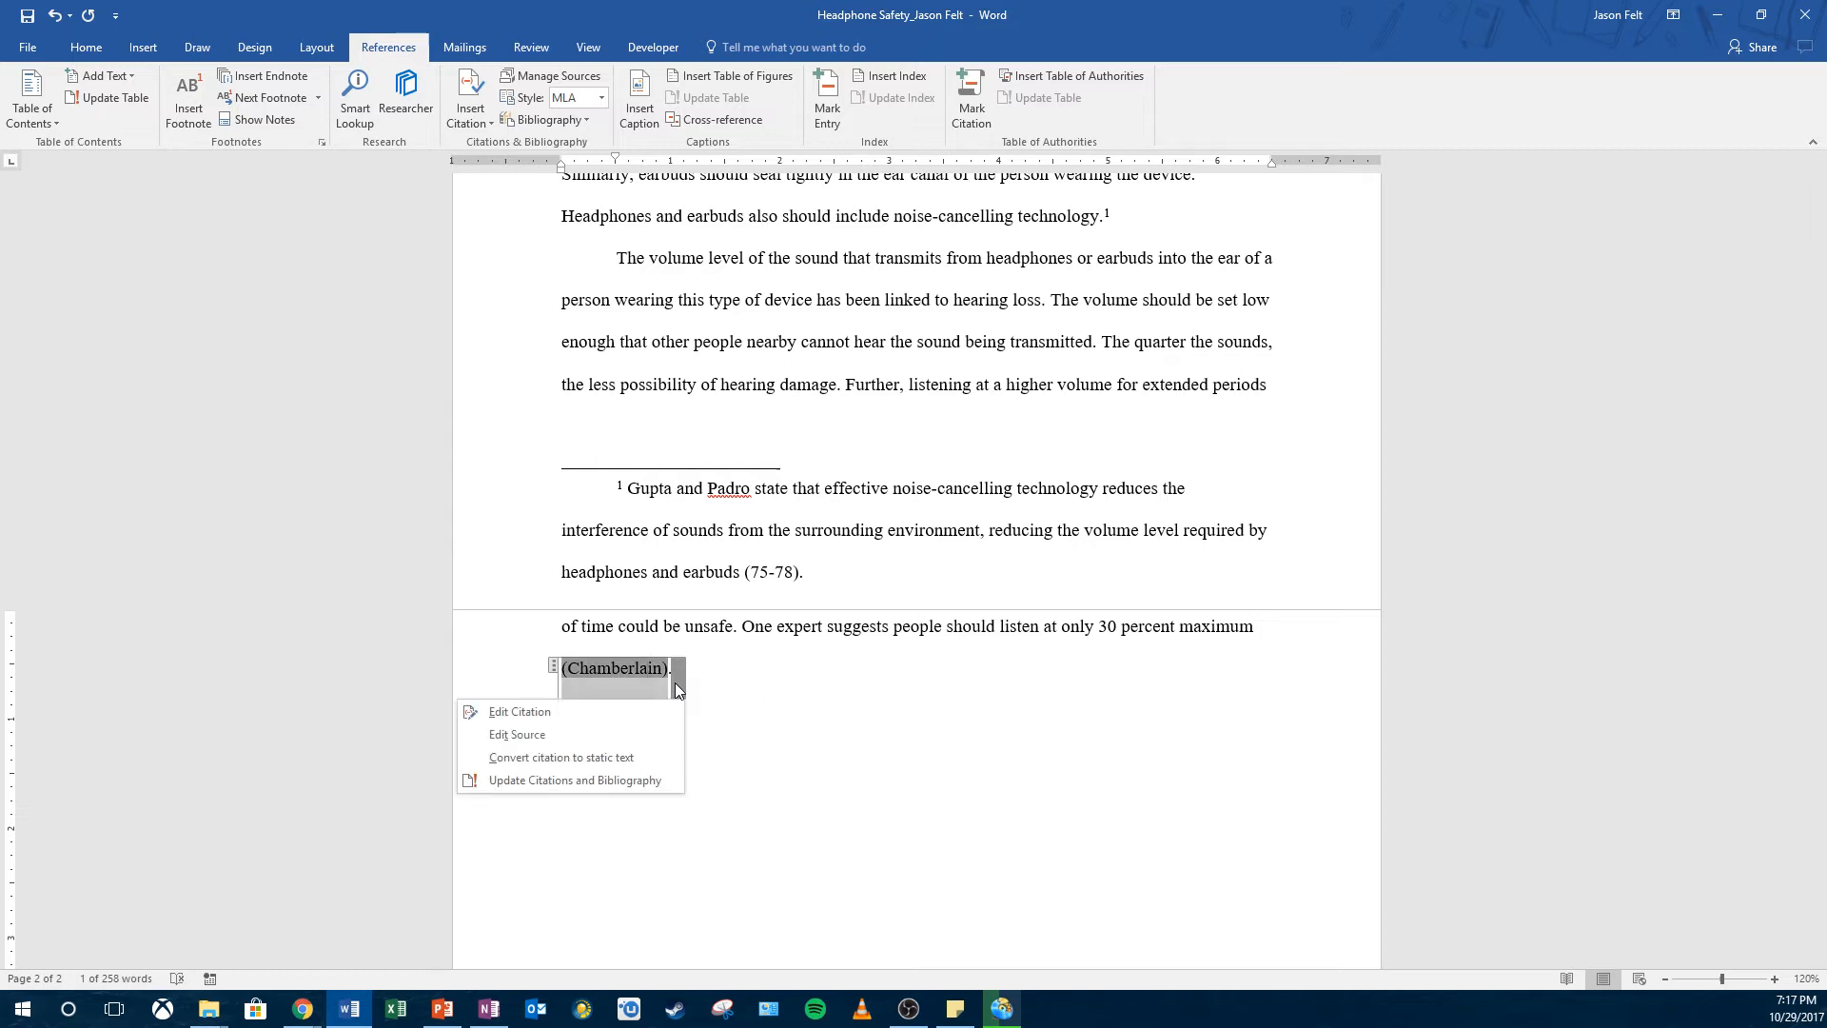
pyautogui.click(630, 733)
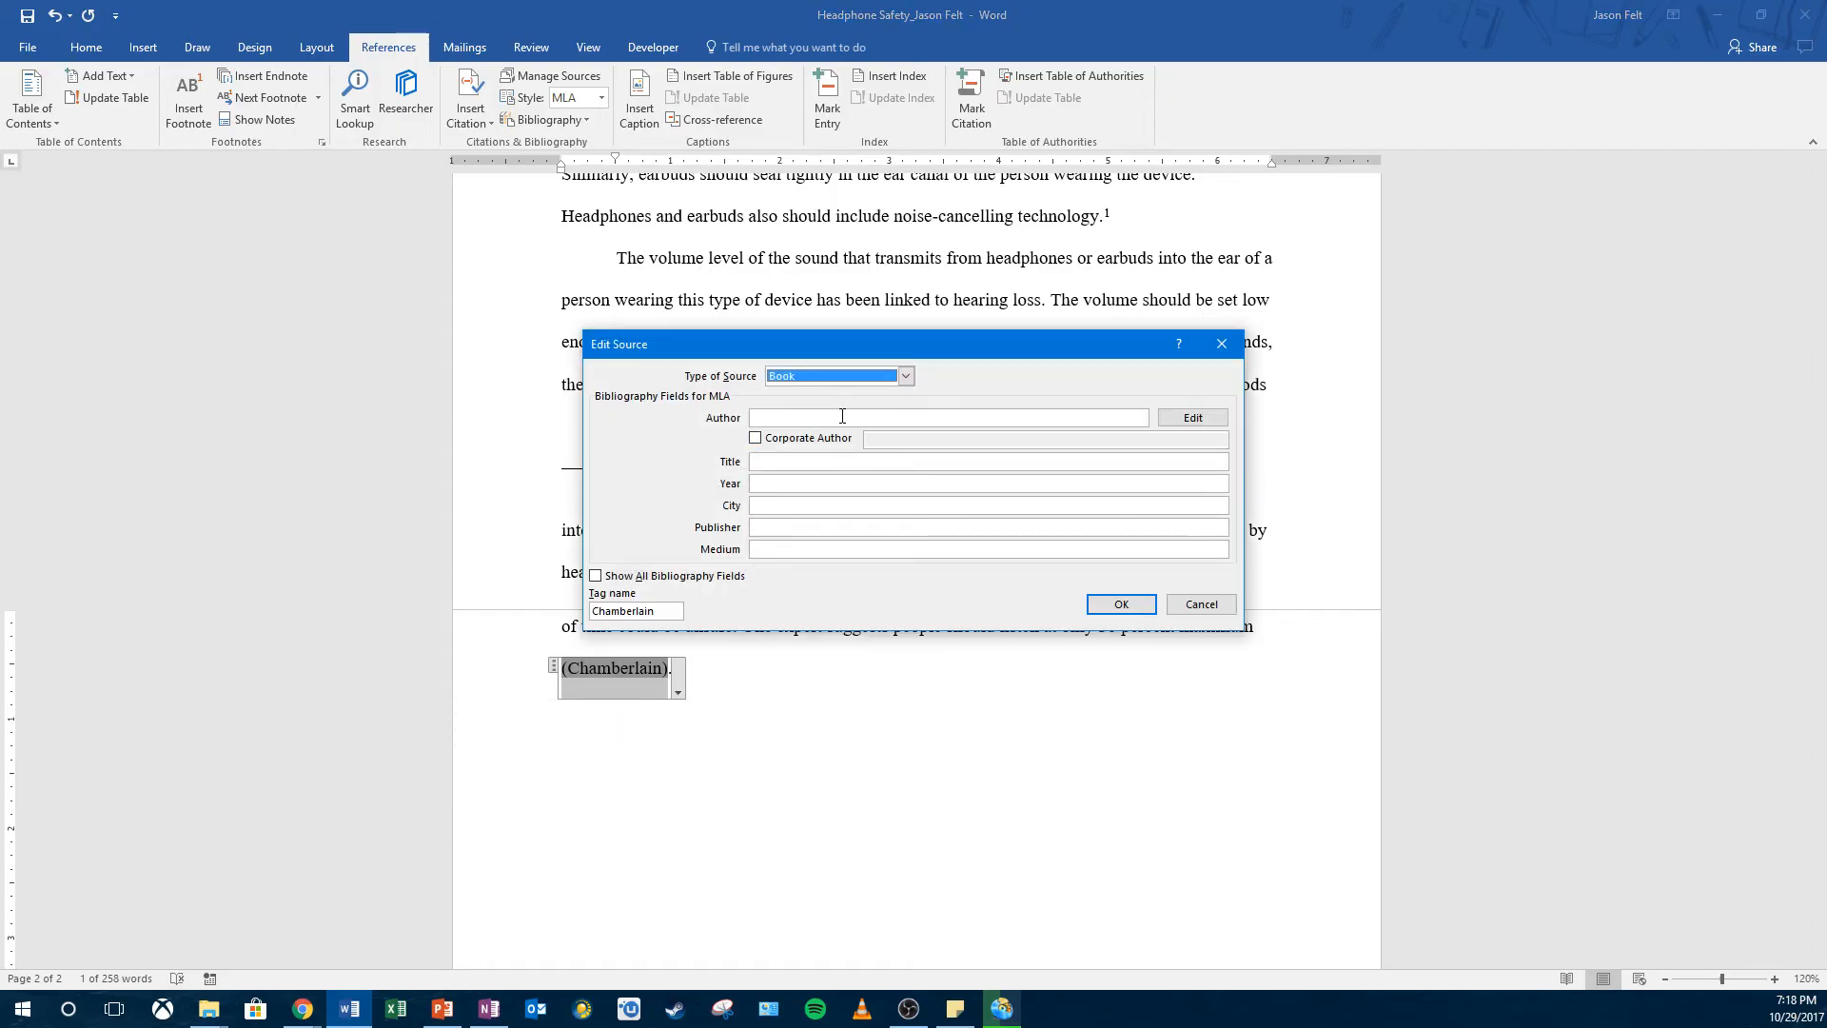
pyautogui.click(860, 376)
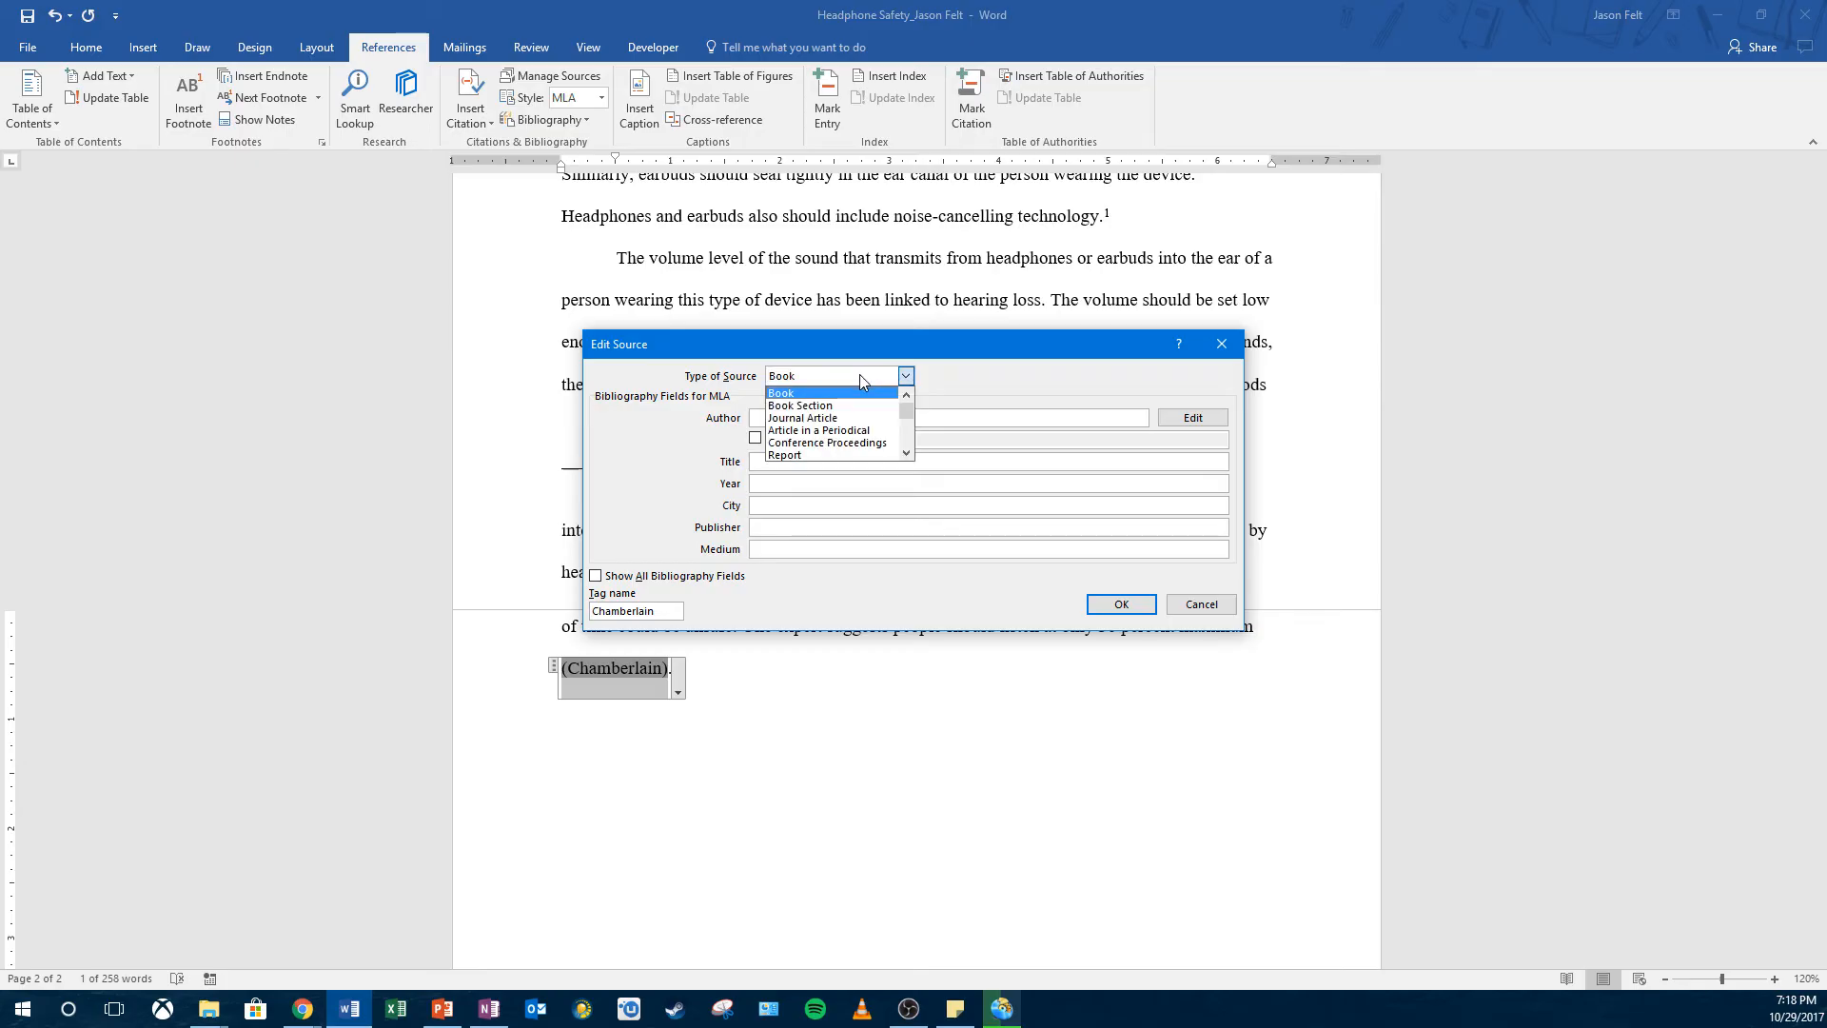
pyautogui.scroll(-2, 825, 438)
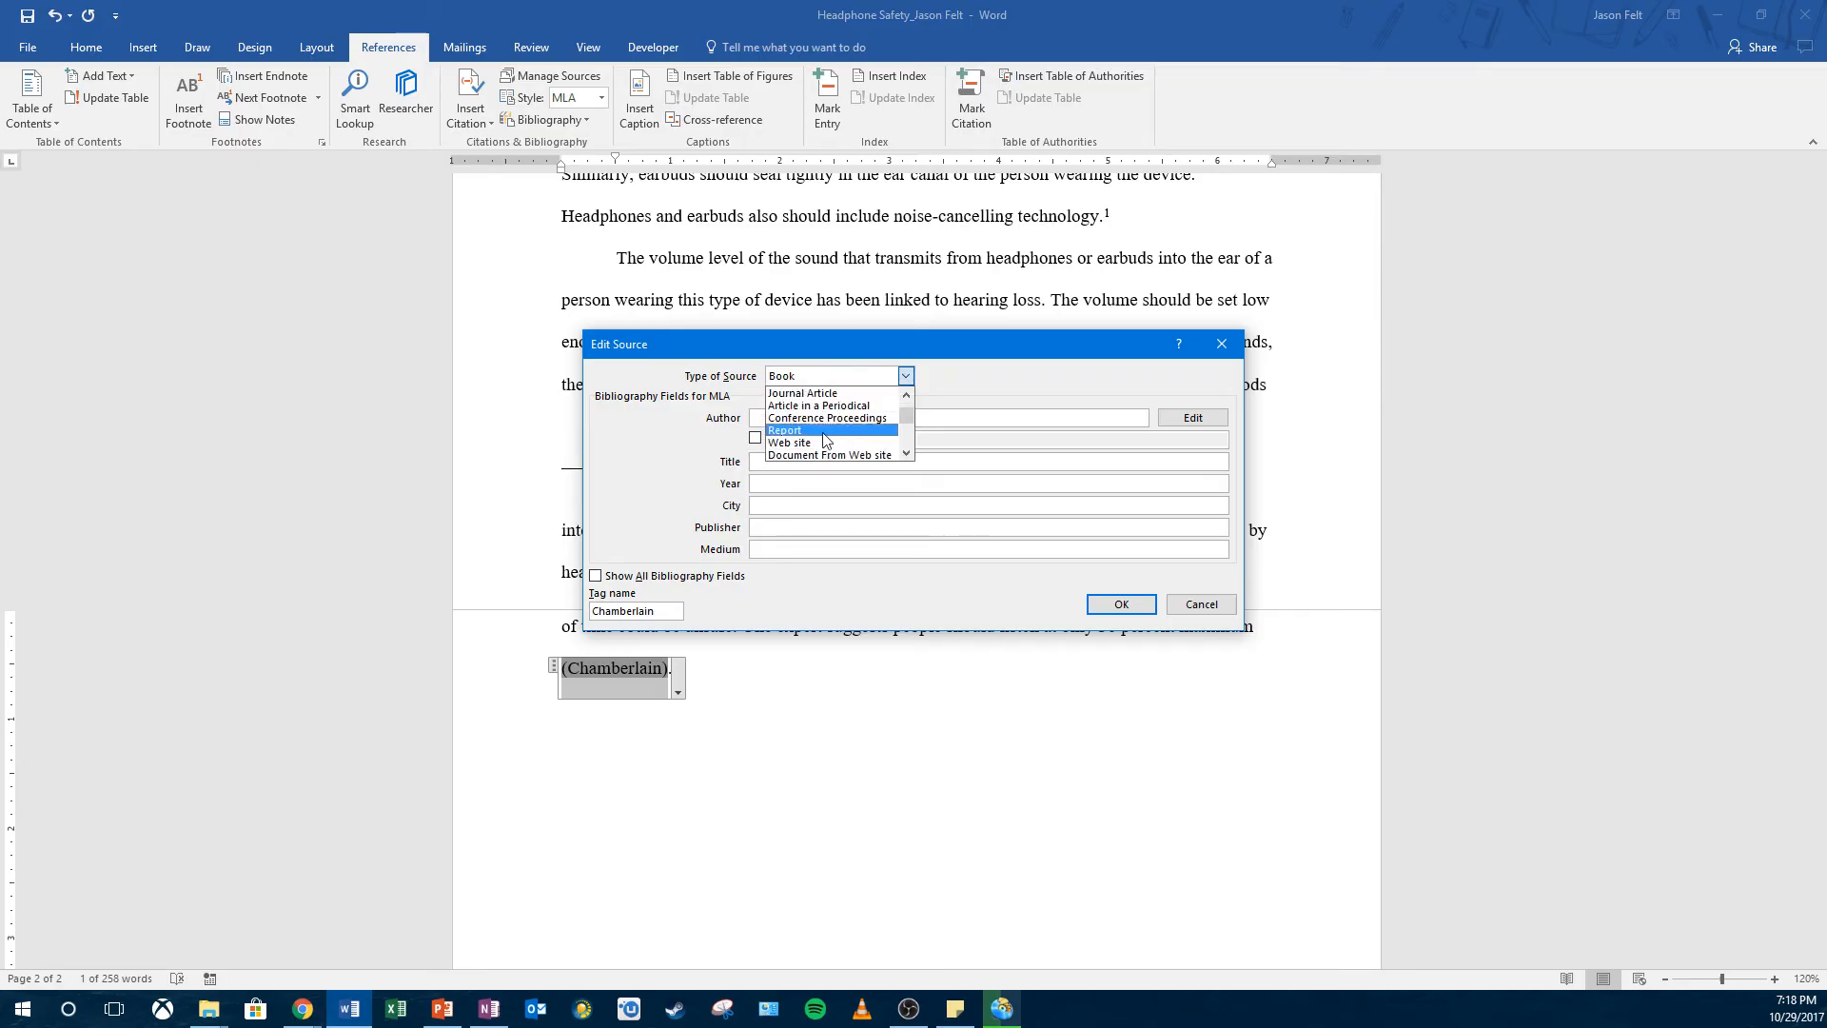
pyautogui.click(824, 443)
# Step: Enter the author's full name, surname first, and the web page name "Understanding How Volume Levels Affect Hearing"
pyautogui.click(796, 417)
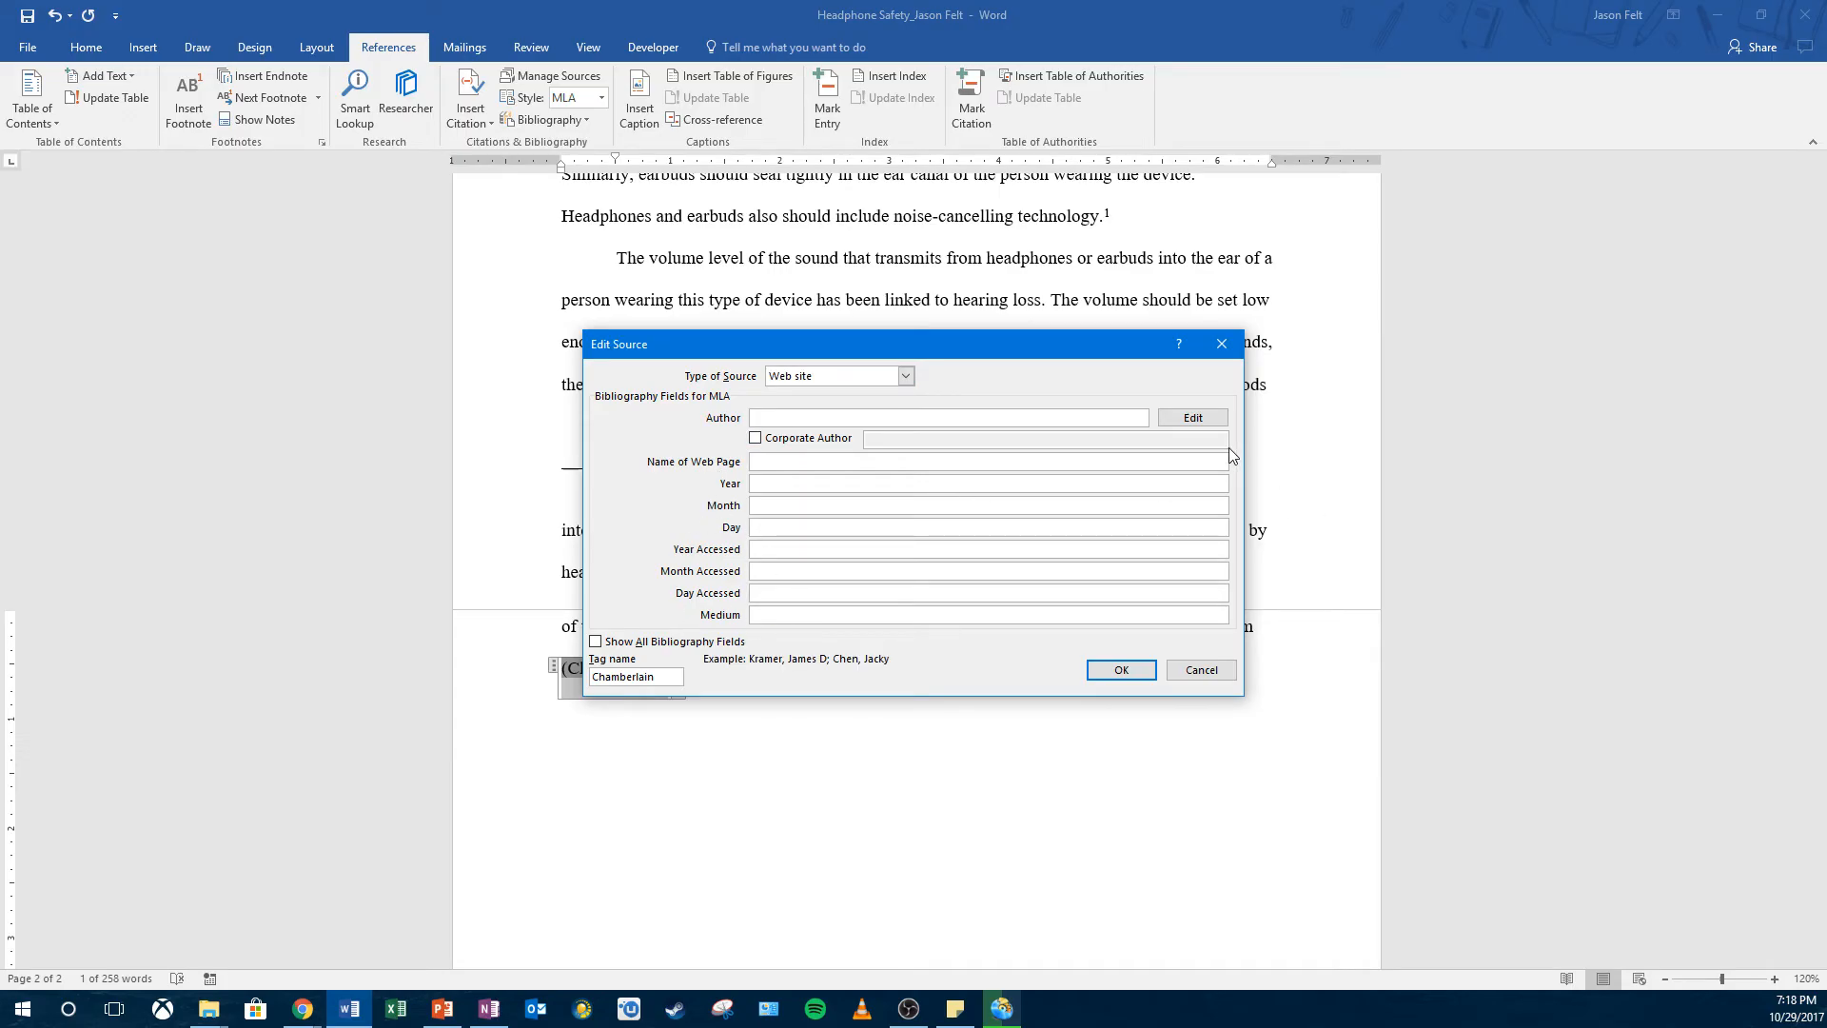
pyautogui.write('Chamberlain, Megan Lynn')
pyautogui.click(902, 463)
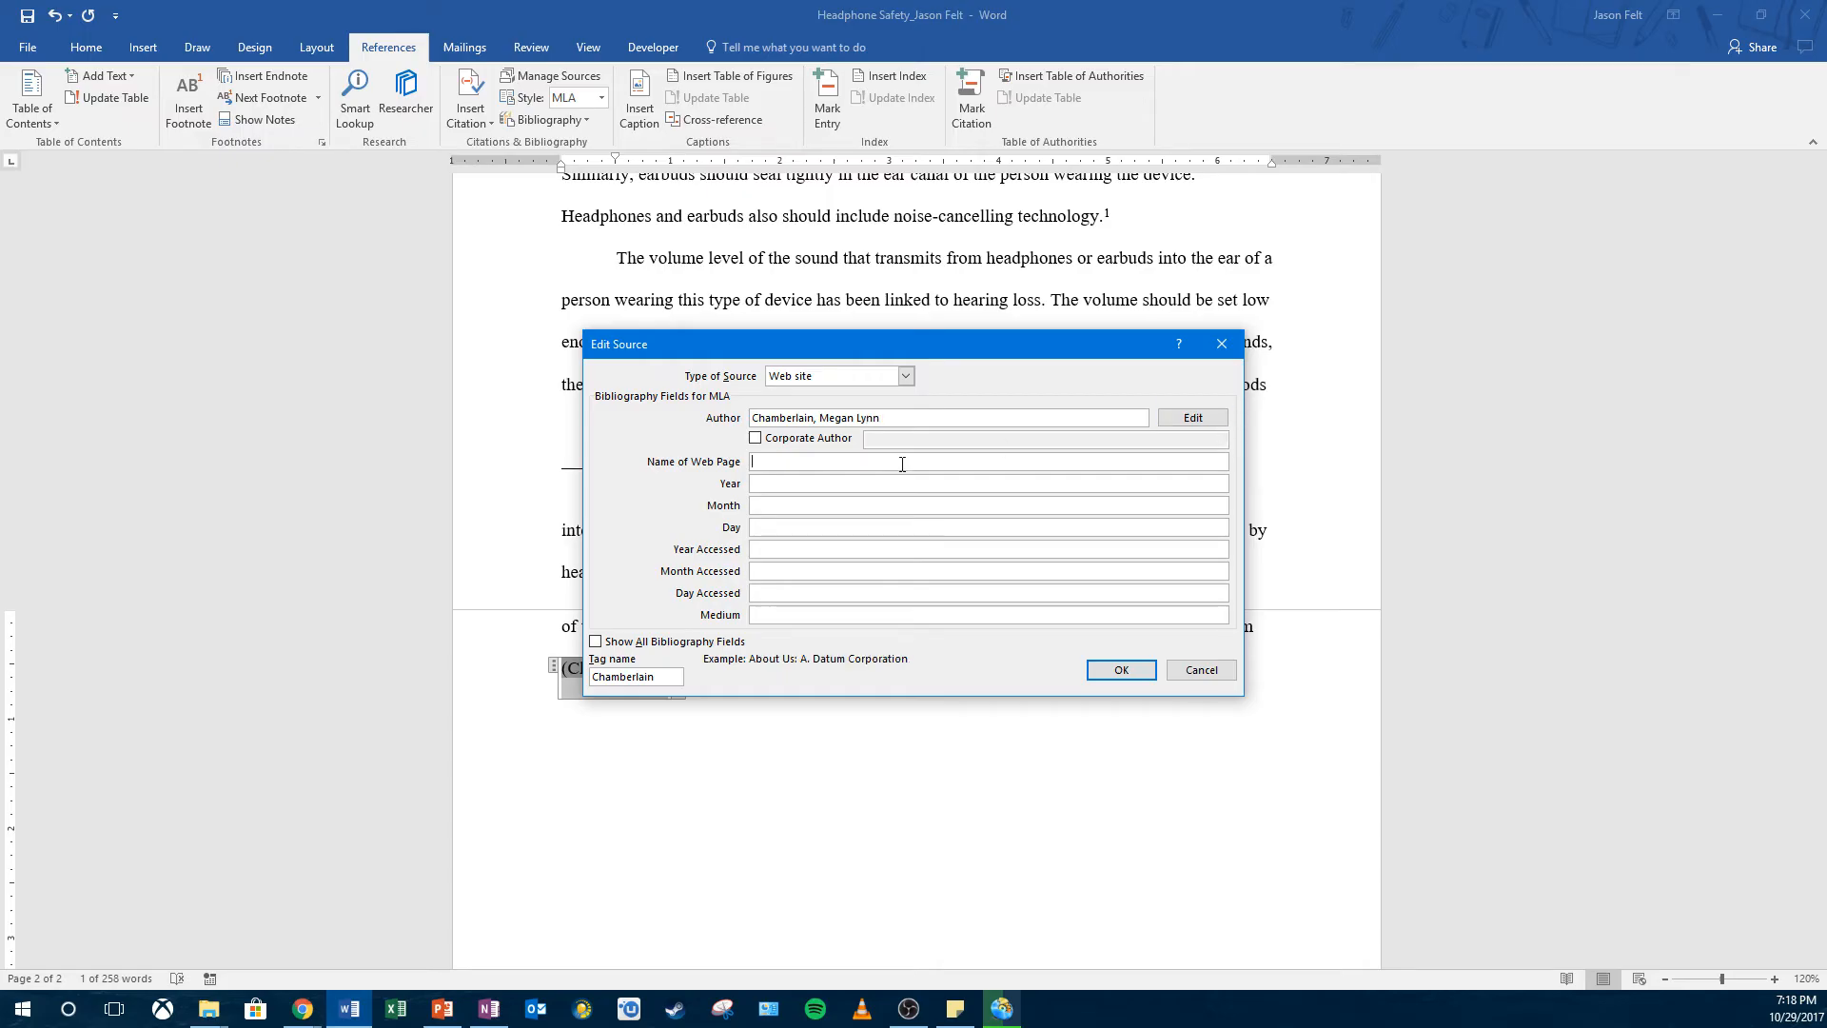
pyautogui.write('Understanding How Volume Levels Affect Hearing')
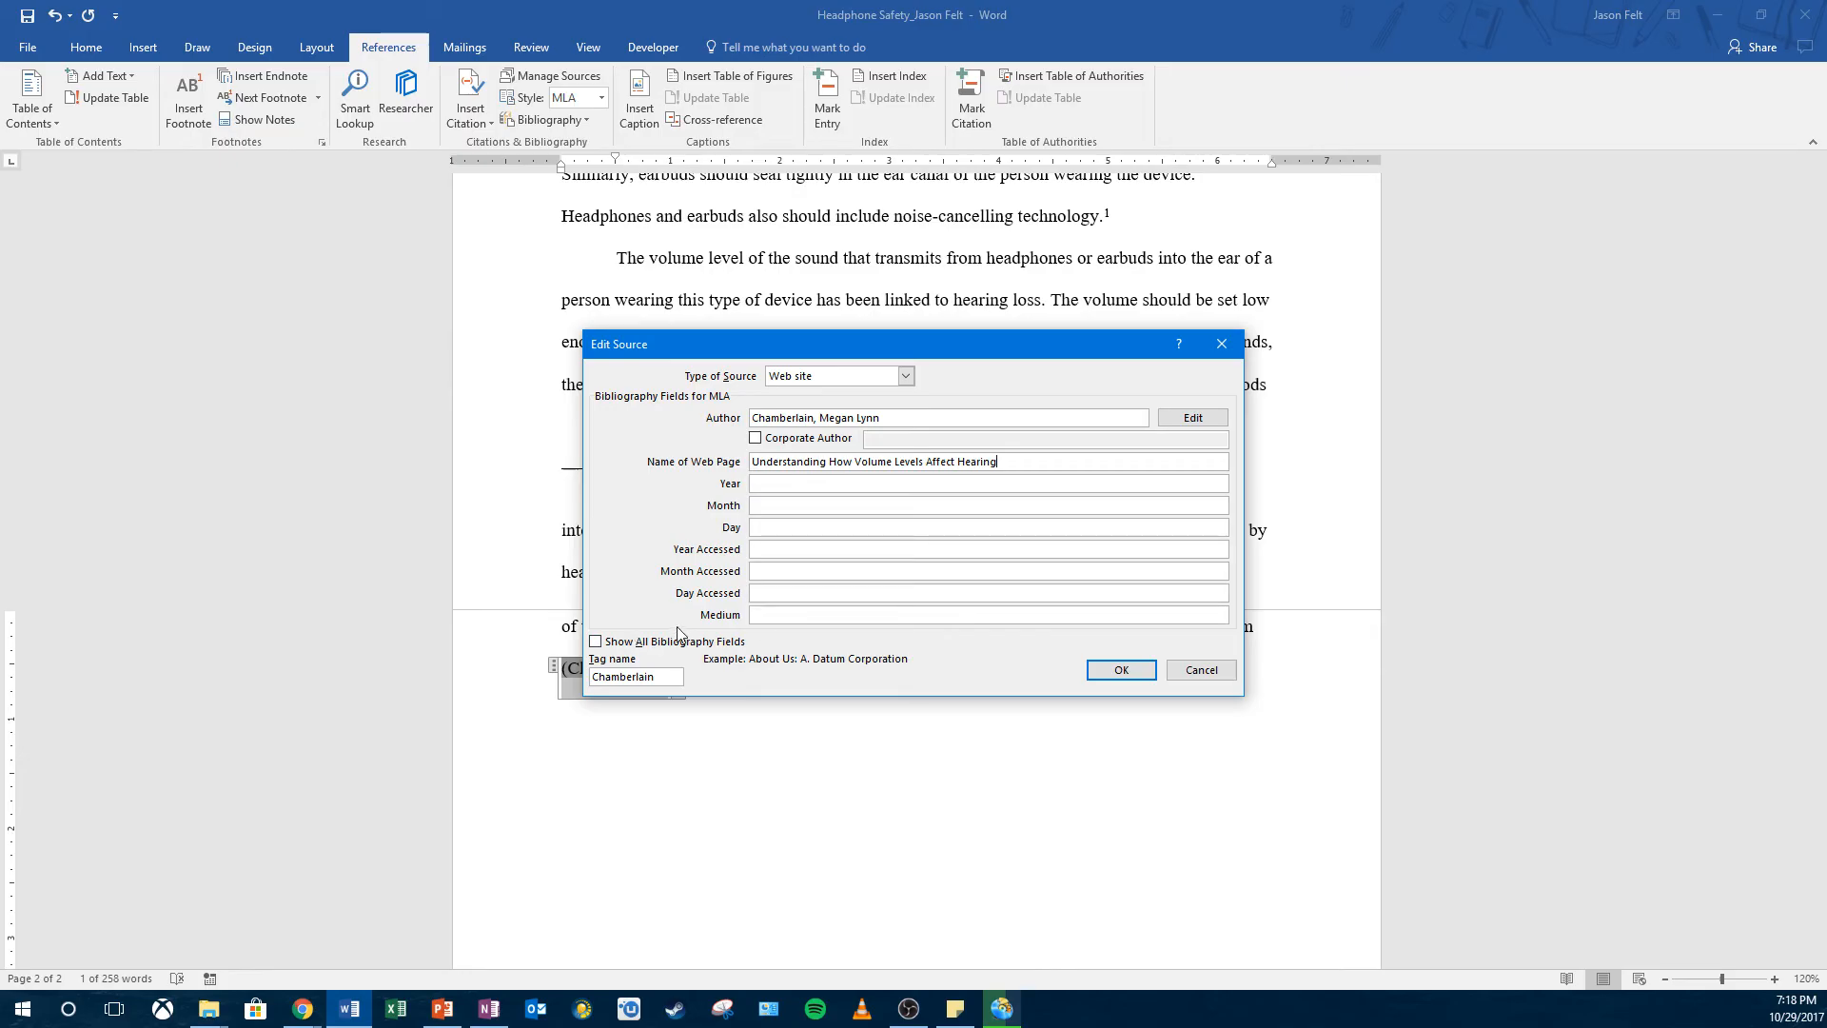
# Step: Show all bibliography fields for the source and enter "Course Technology" as the production company
pyautogui.click(597, 643)
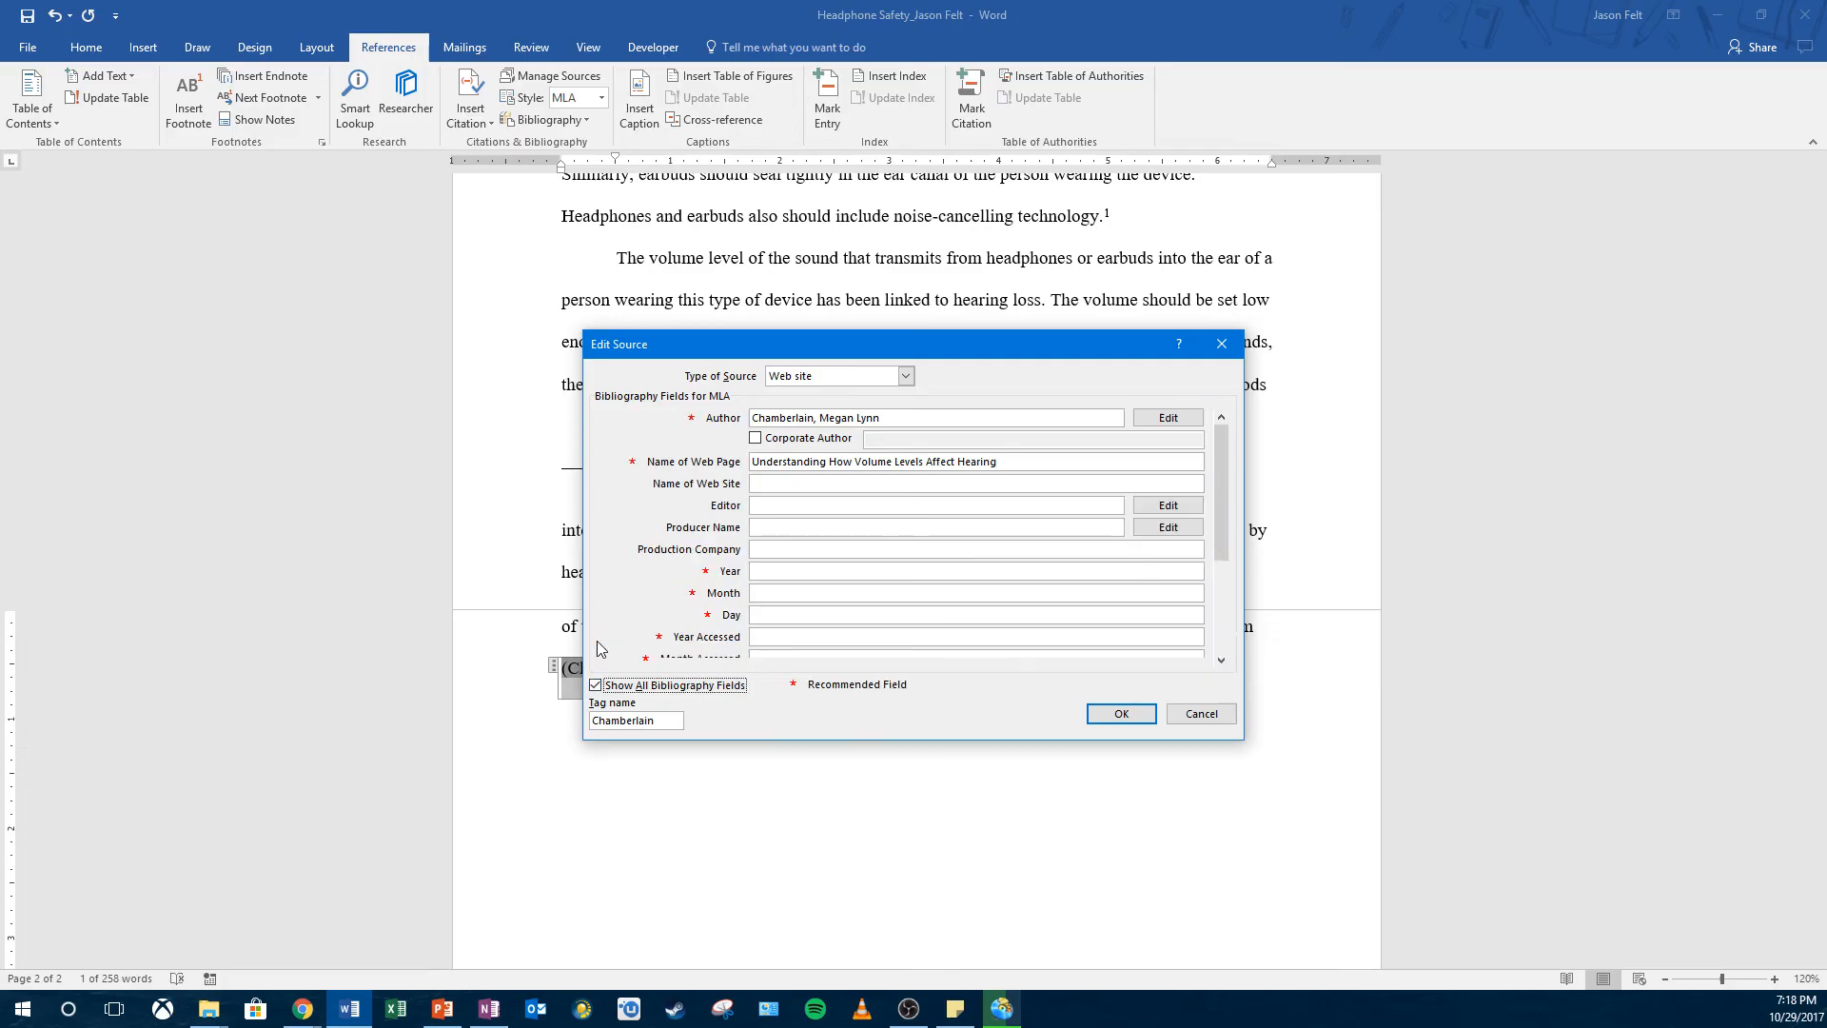
pyautogui.click(762, 549)
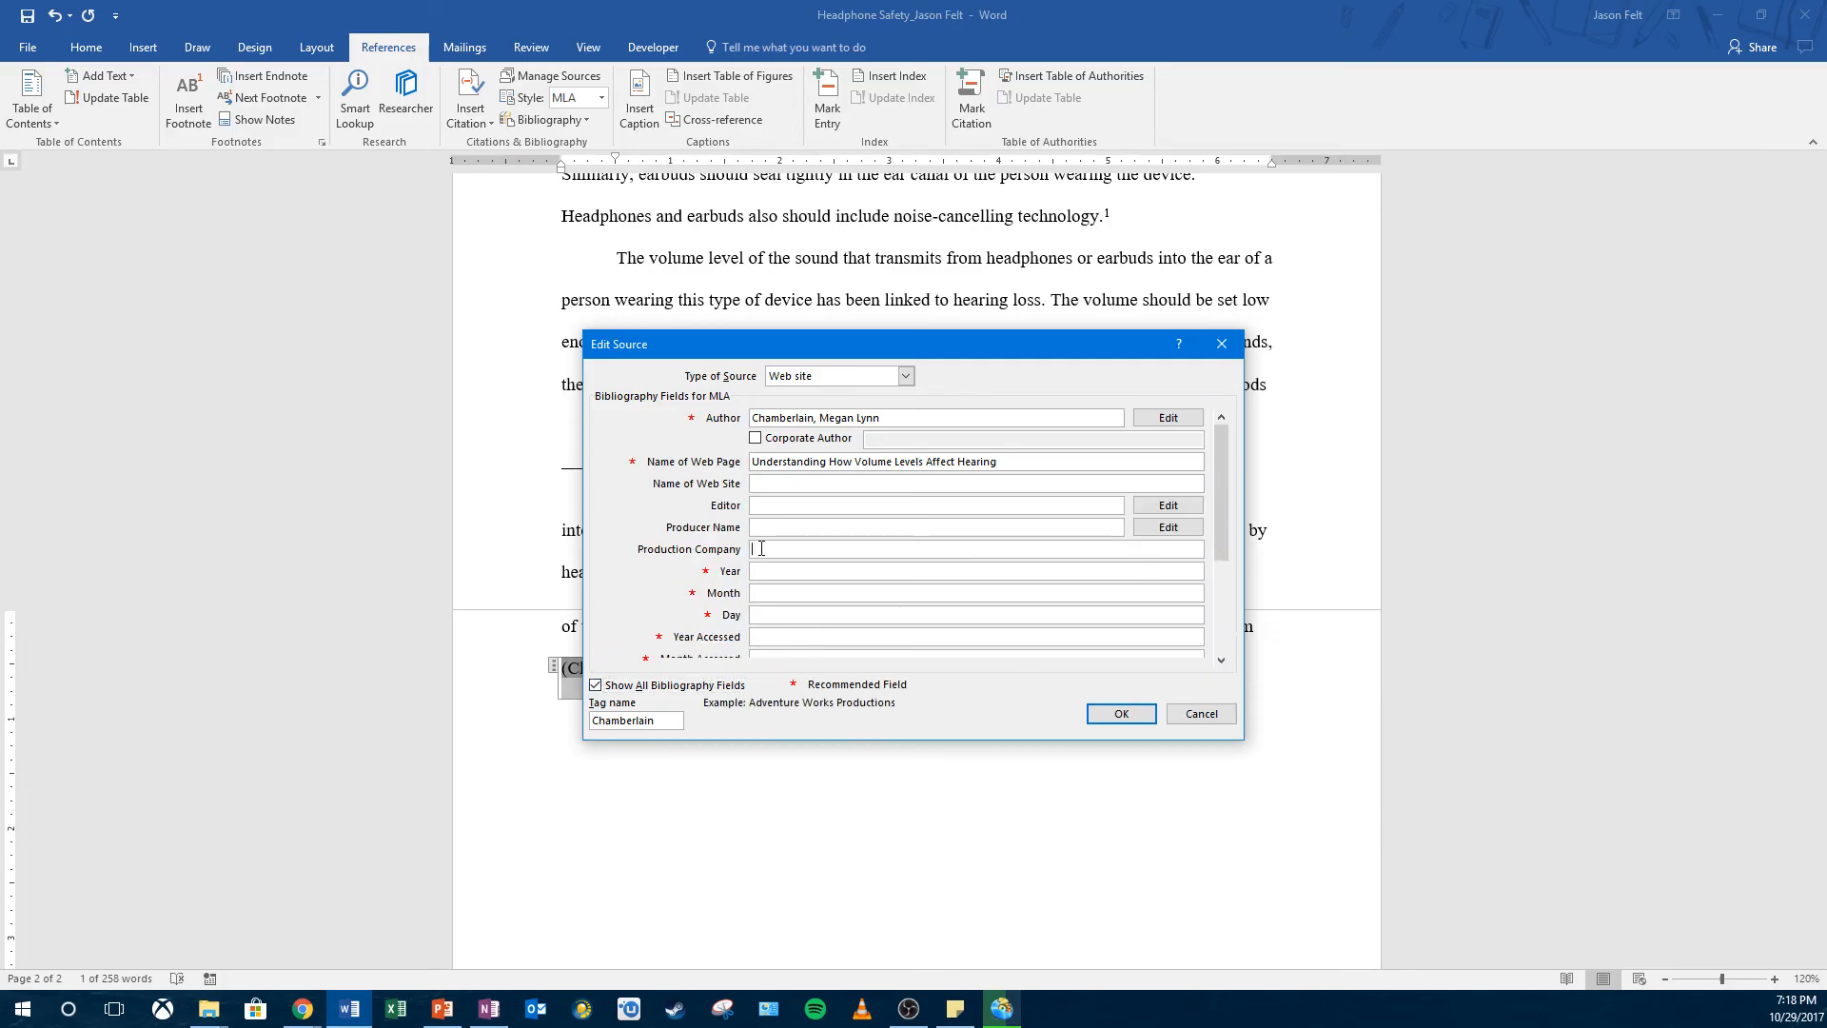
pyautogui.write('Course Technology')
# Step: Set the source's access date to year 2017, month Sept. and day 16
pyautogui.scroll(-2, 1226, 546)
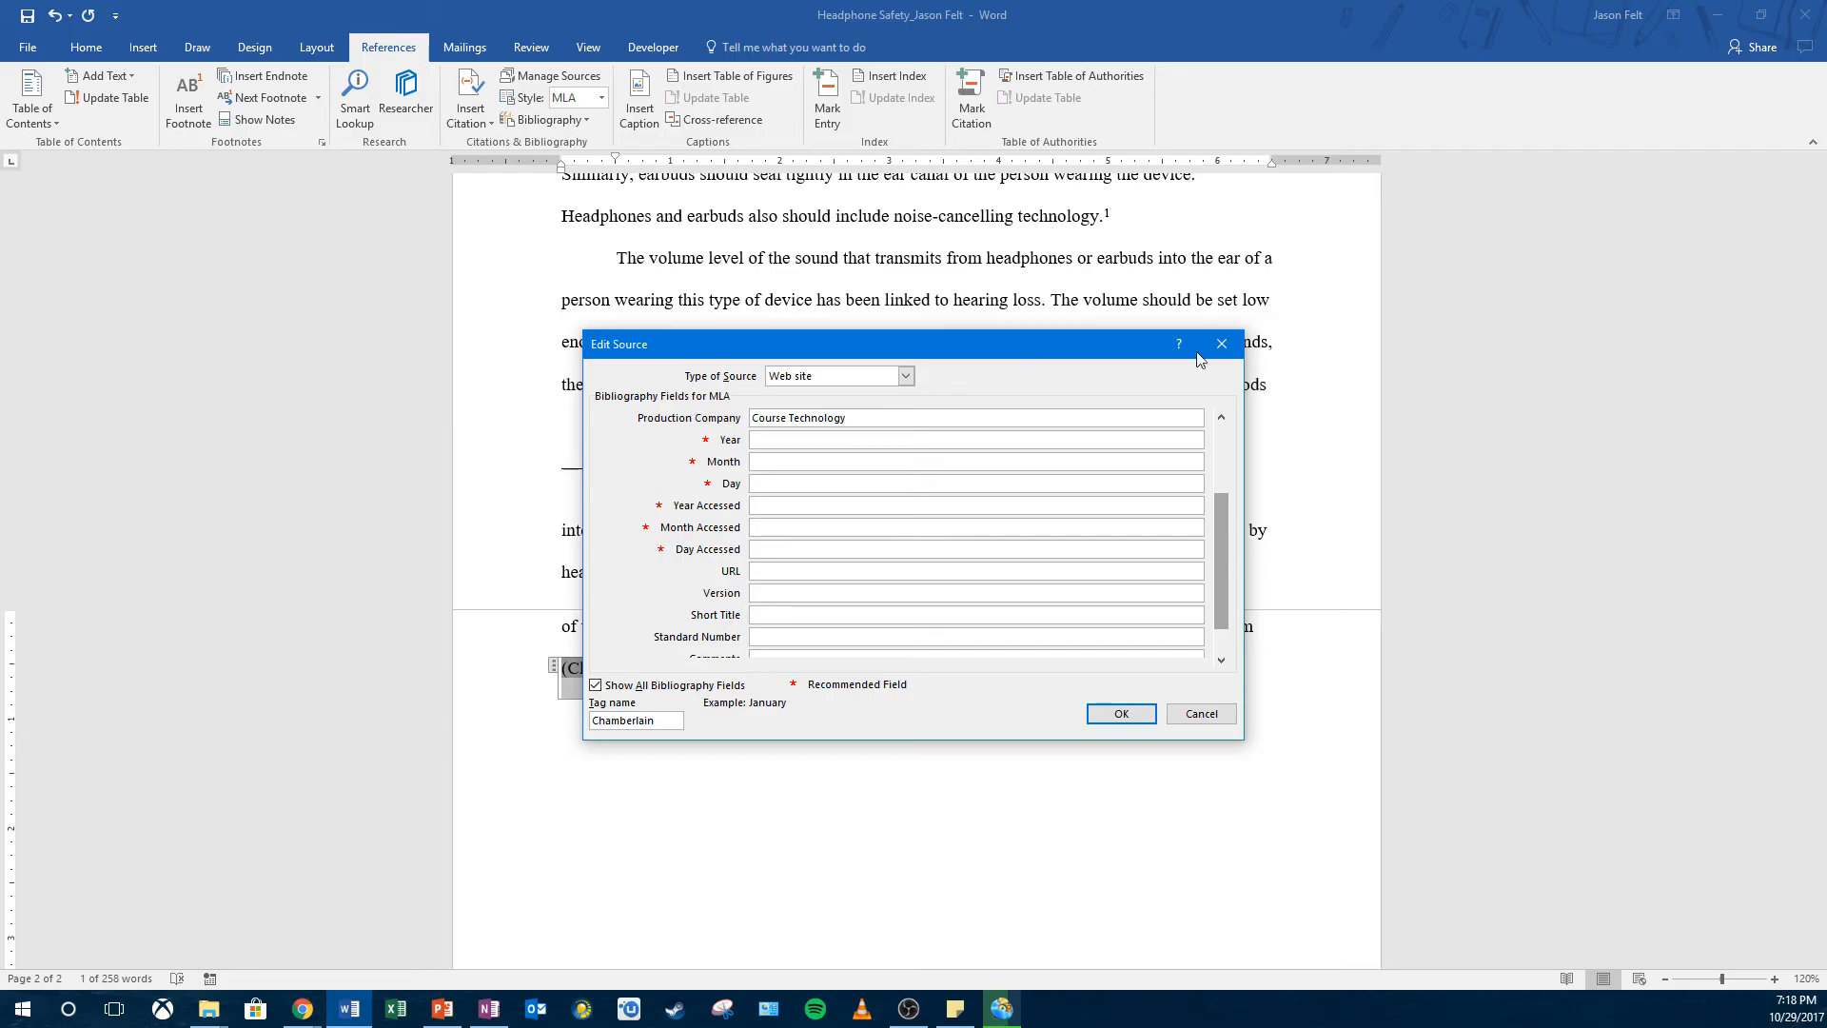
pyautogui.click(1221, 417)
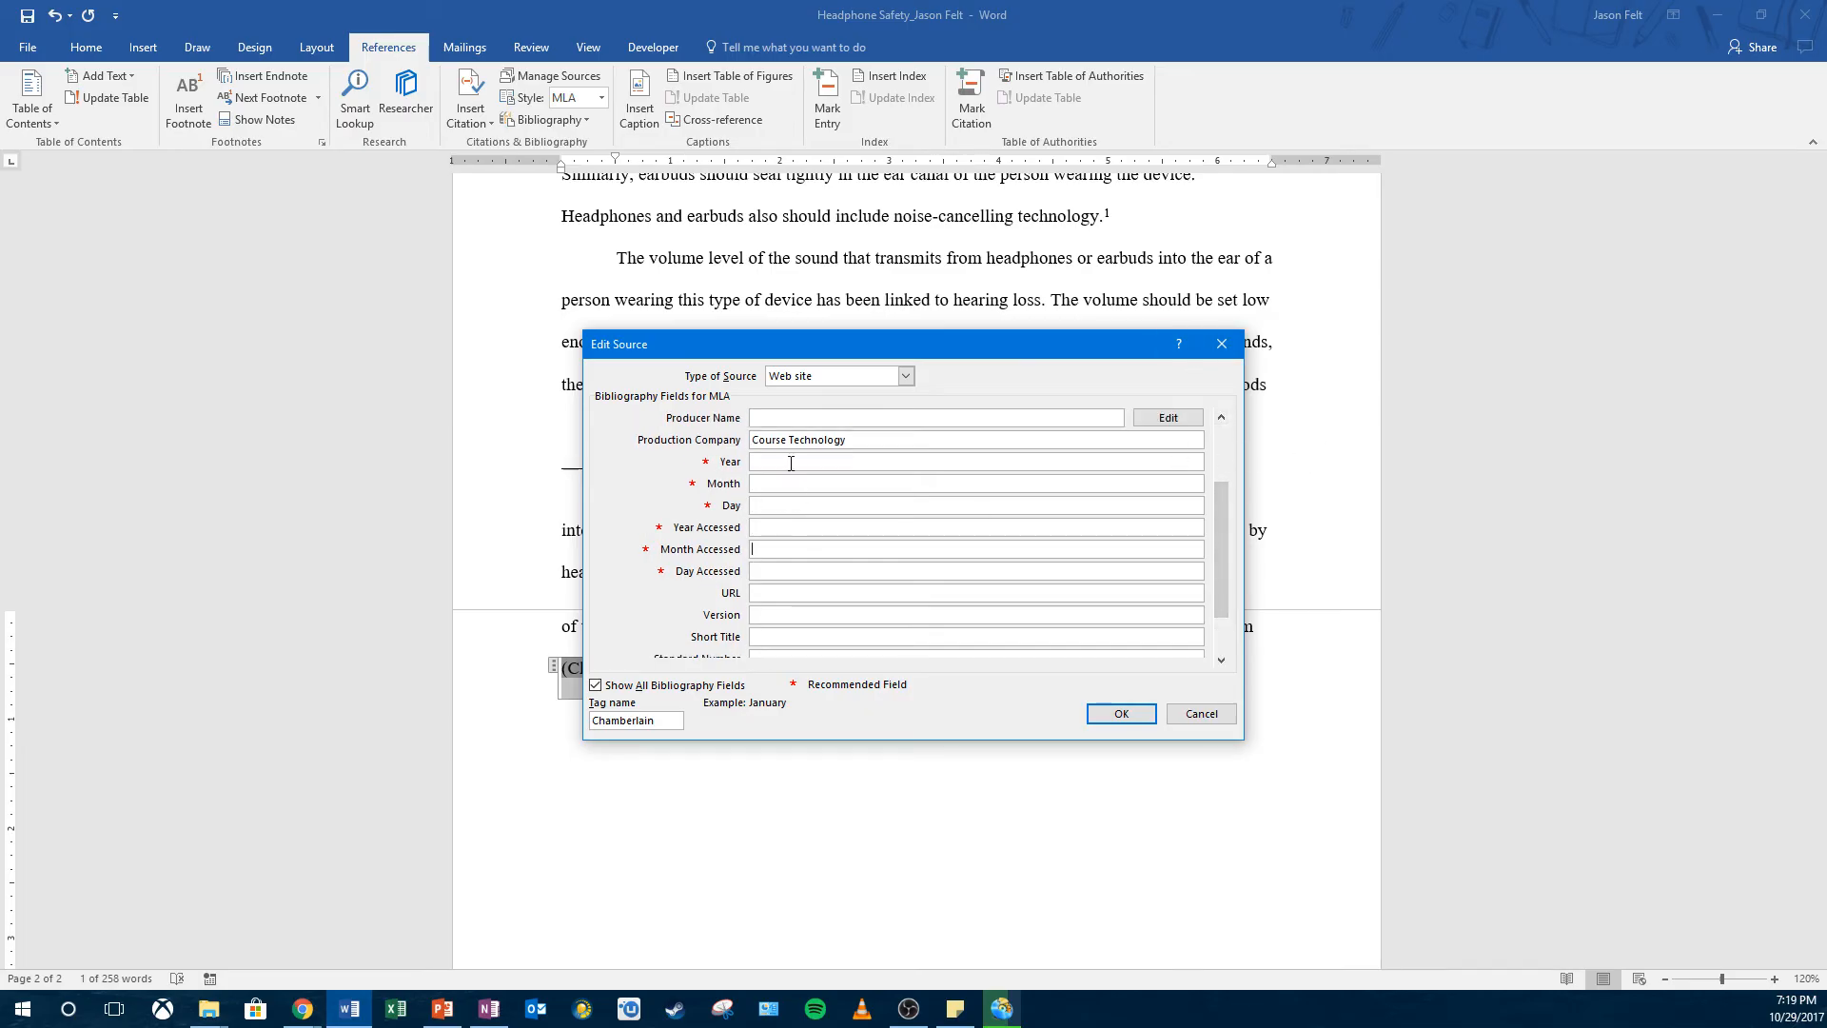
pyautogui.click(769, 526)
pyautogui.click(764, 548)
pyautogui.write('Spt.')
pyautogui.press('BackSpace')
pyautogui.press('BackSpace')
pyautogui.write('ept.')
pyautogui.click(758, 574)
pyautogui.write('176')
# Step: Set the source's medium to Web, review the entered fields and save the edited source
pyautogui.click(809, 612)
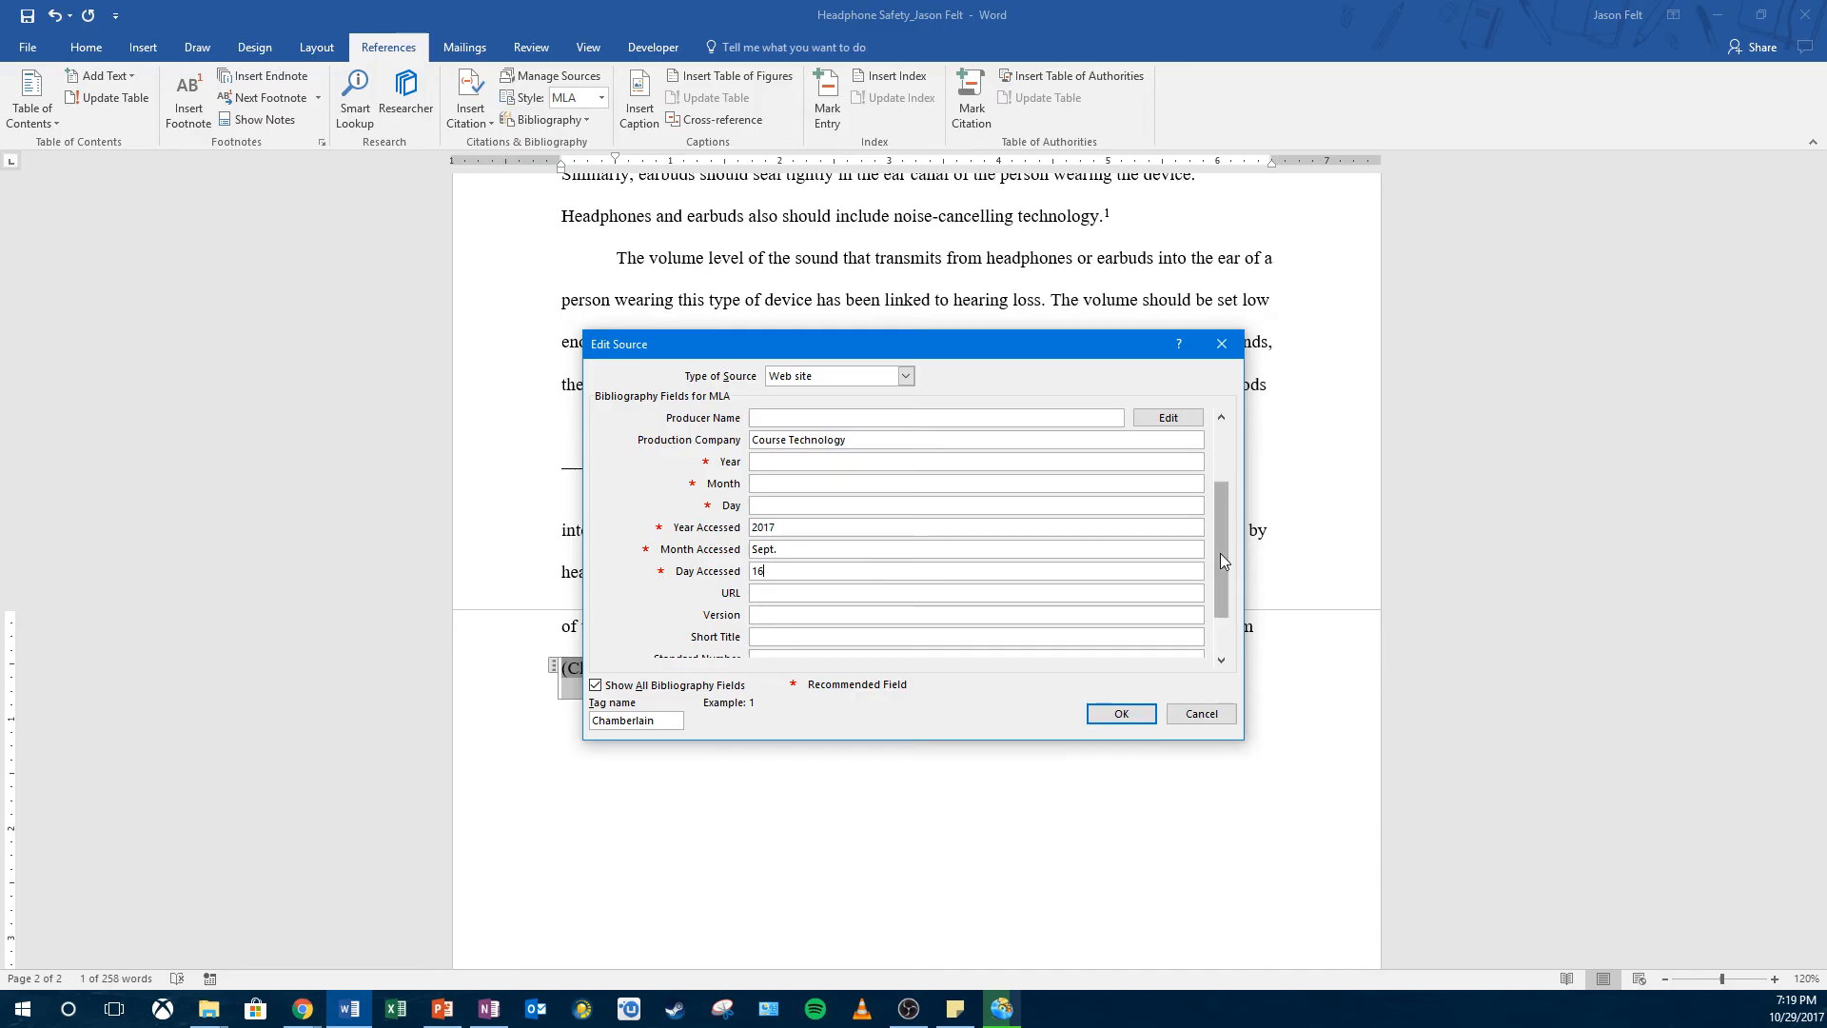
pyautogui.moveTo(1221, 552); pyautogui.dragTo(1225, 609)
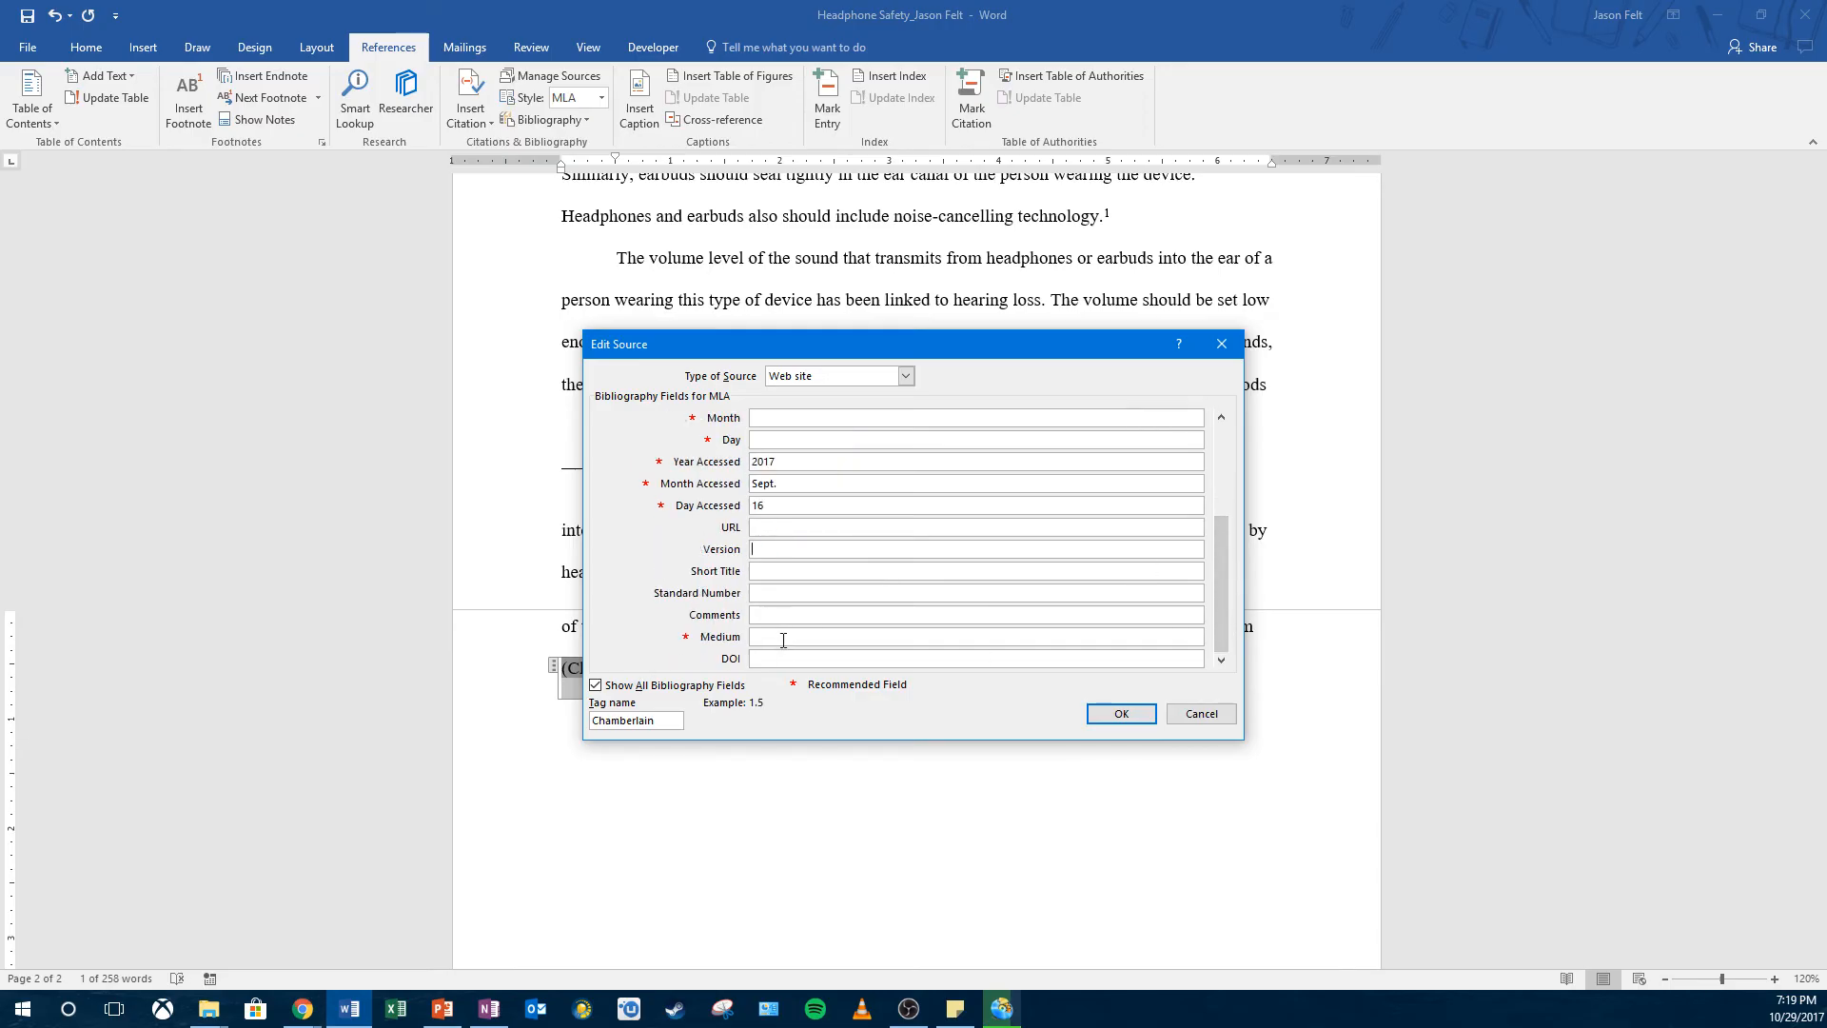
pyautogui.click(781, 637)
pyautogui.write('Web')
pyautogui.scroll(3, 1215, 428)
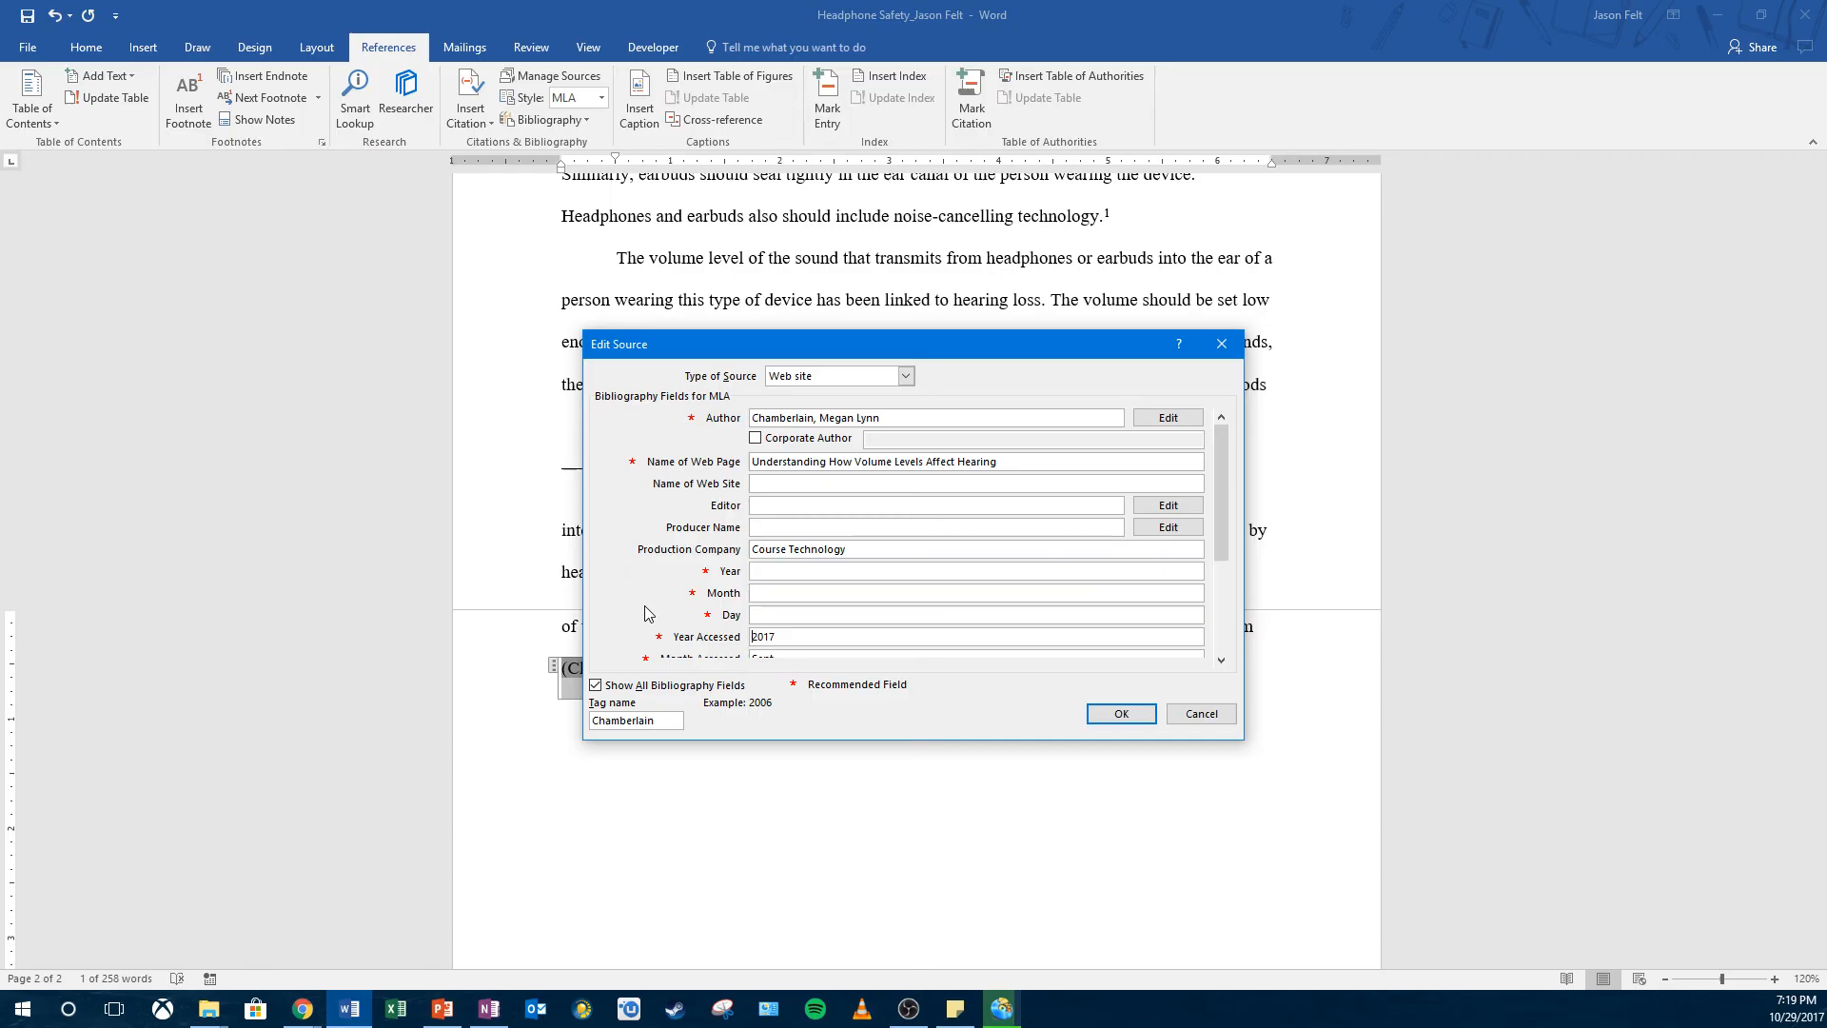
pyautogui.click(1142, 710)
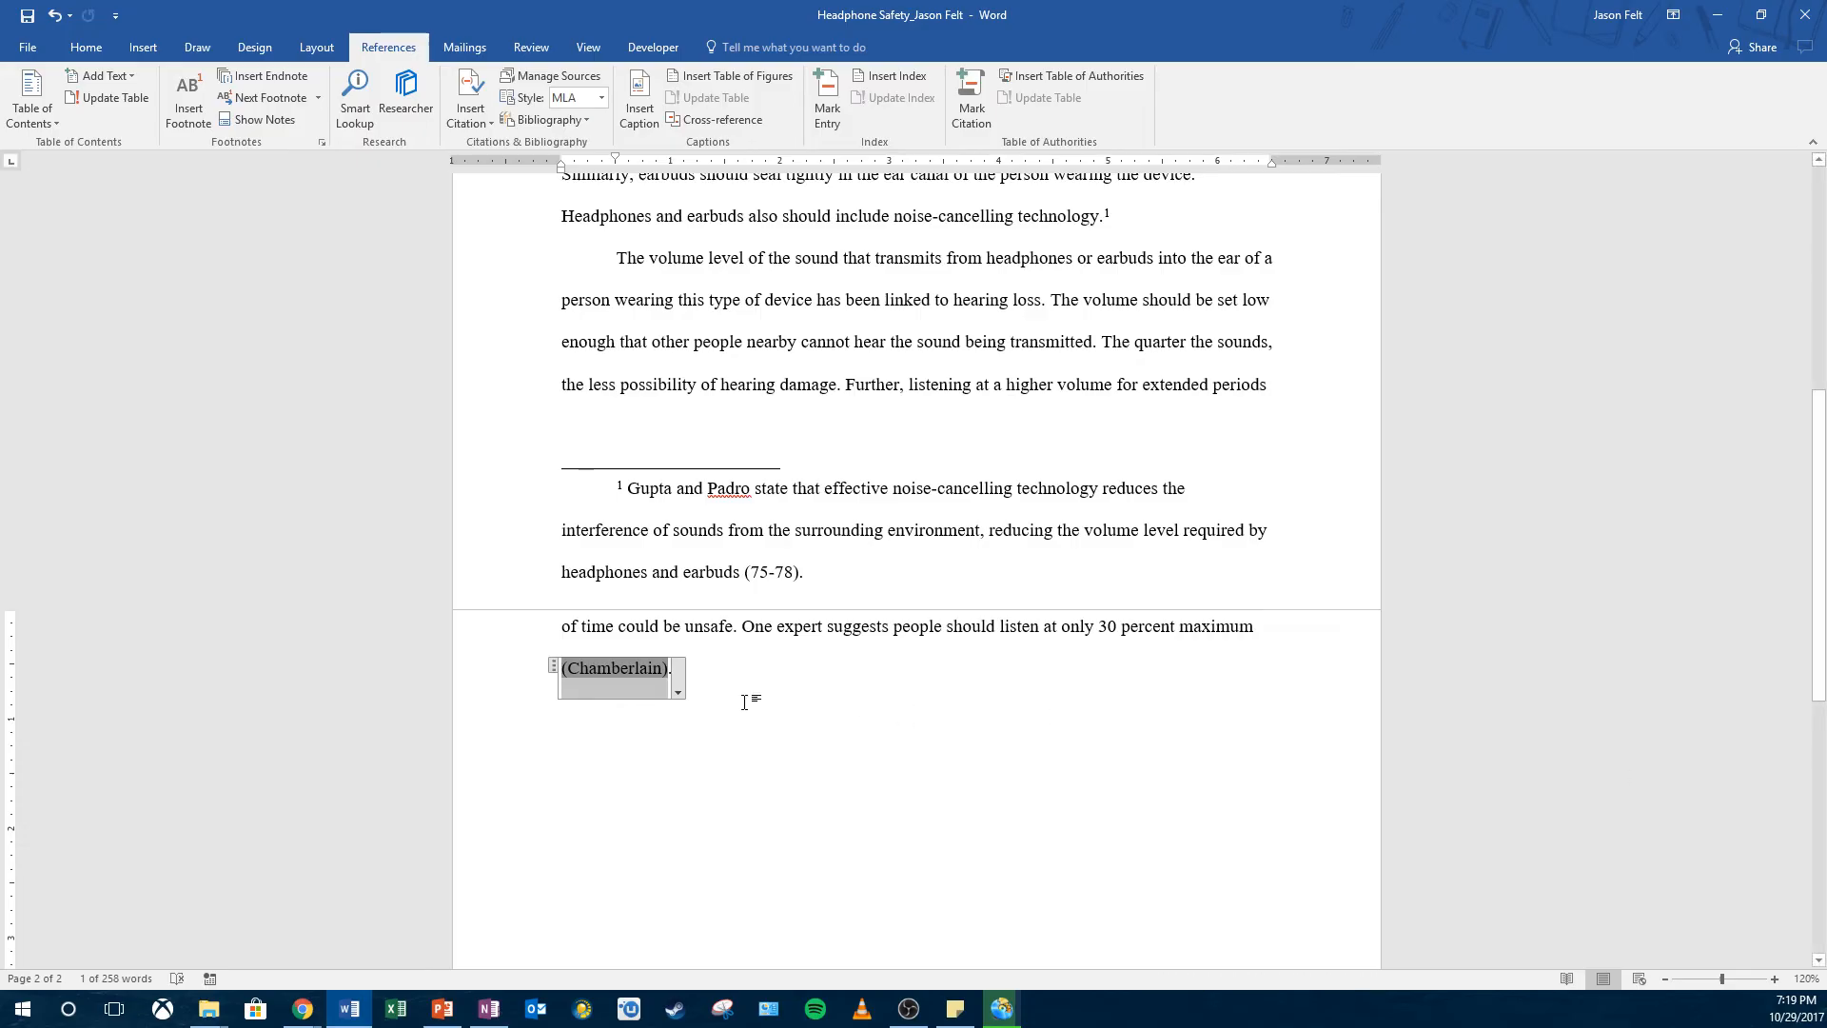
# Step: Start a new paragraph after the citation with "More and more people are using headphones and earbuds with their computers and portable devices."
pyautogui.click(857, 705)
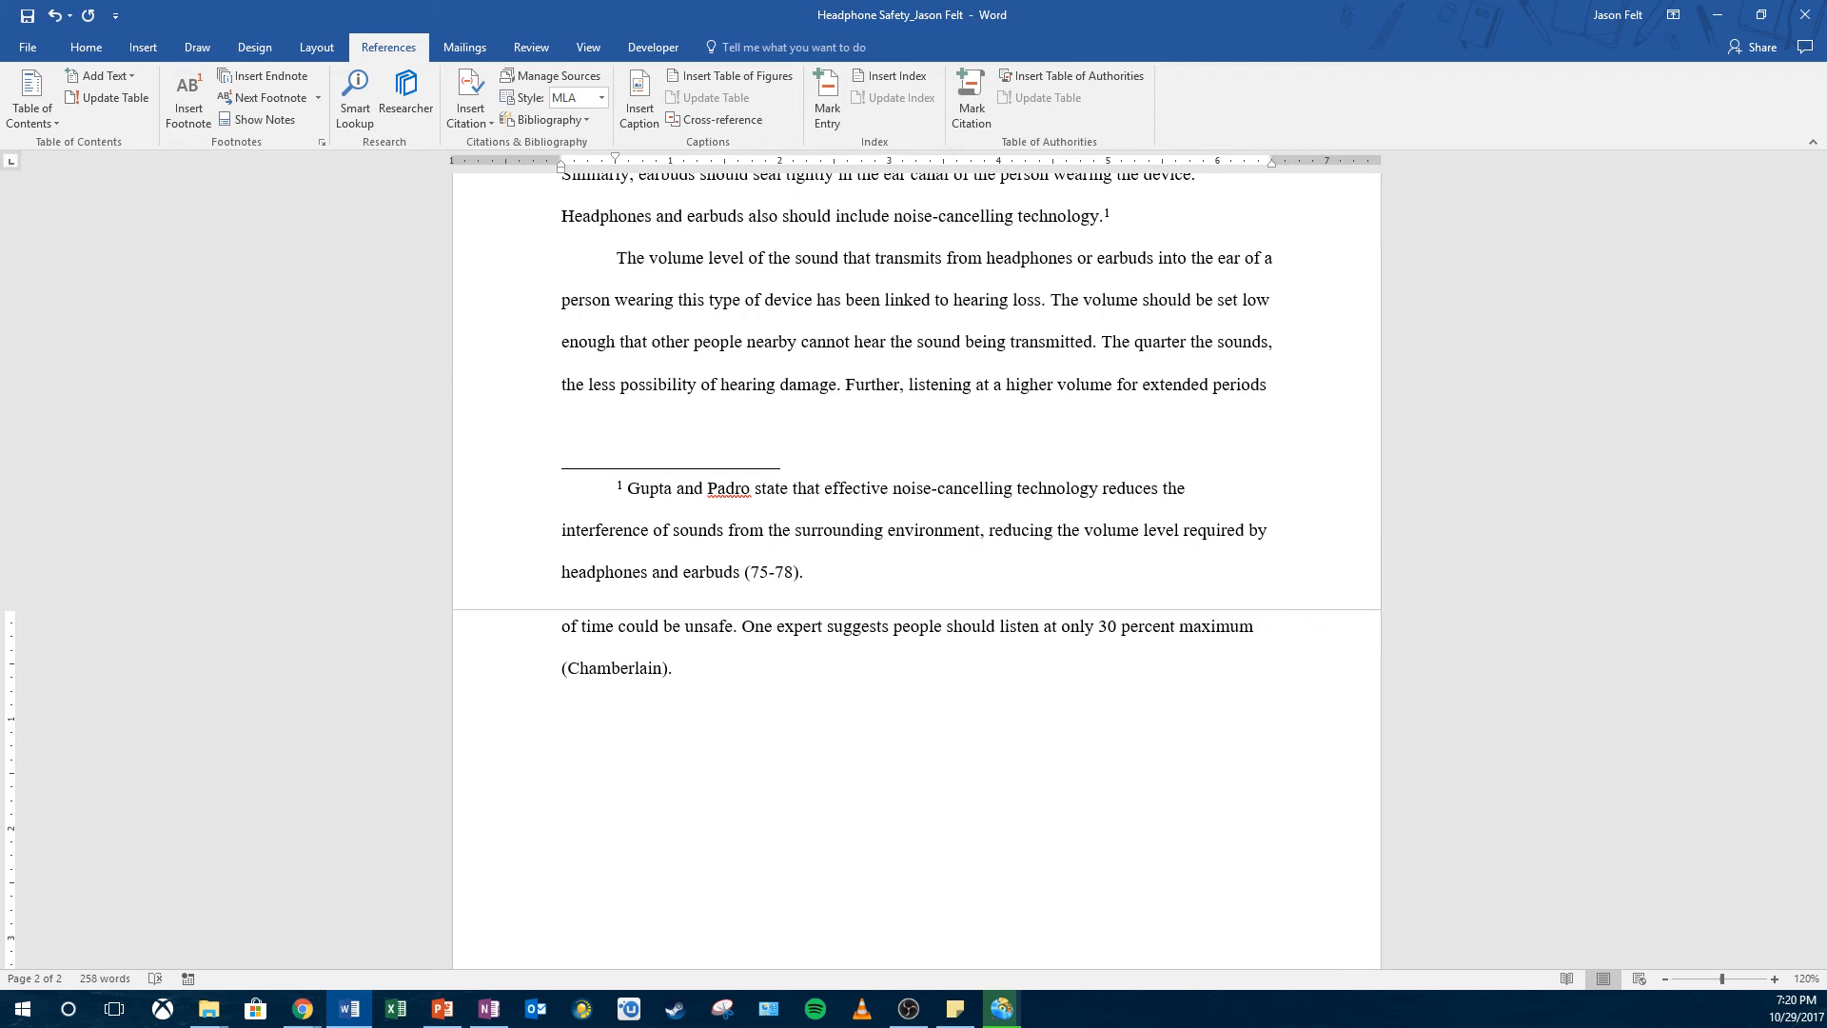
pyautogui.press('Return')
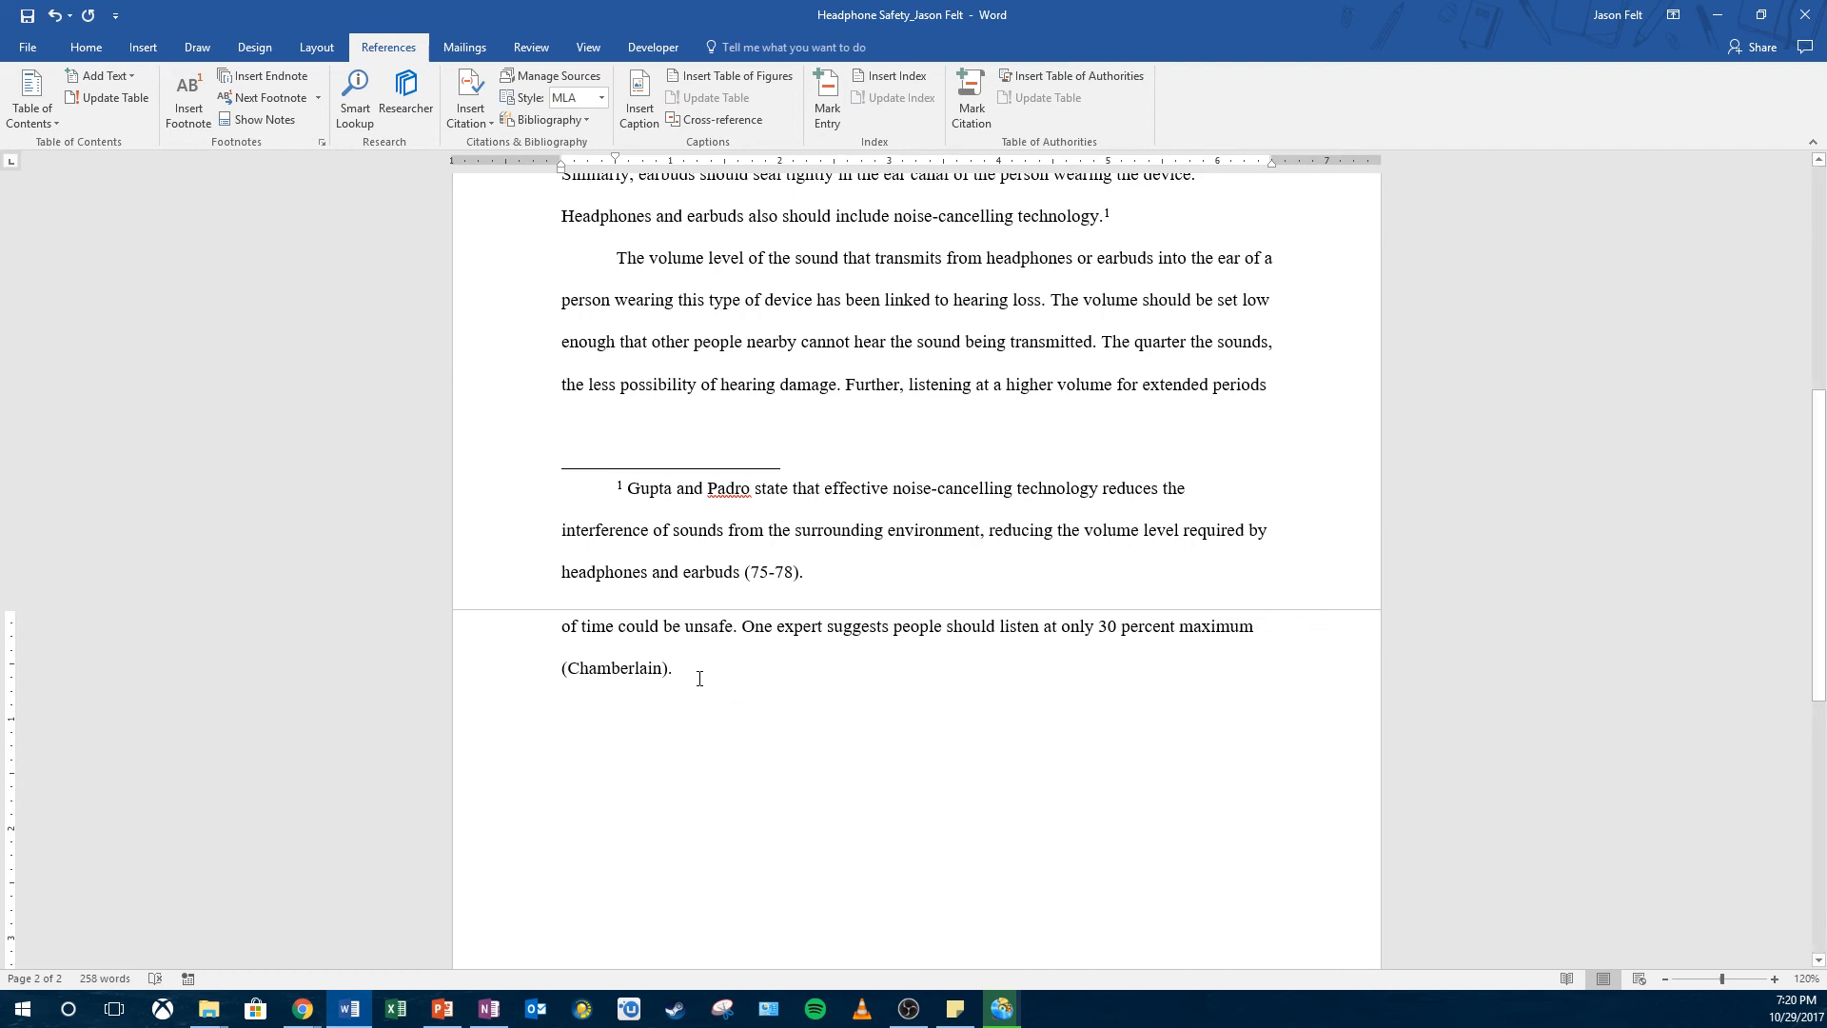
pyautogui.write('More and more')
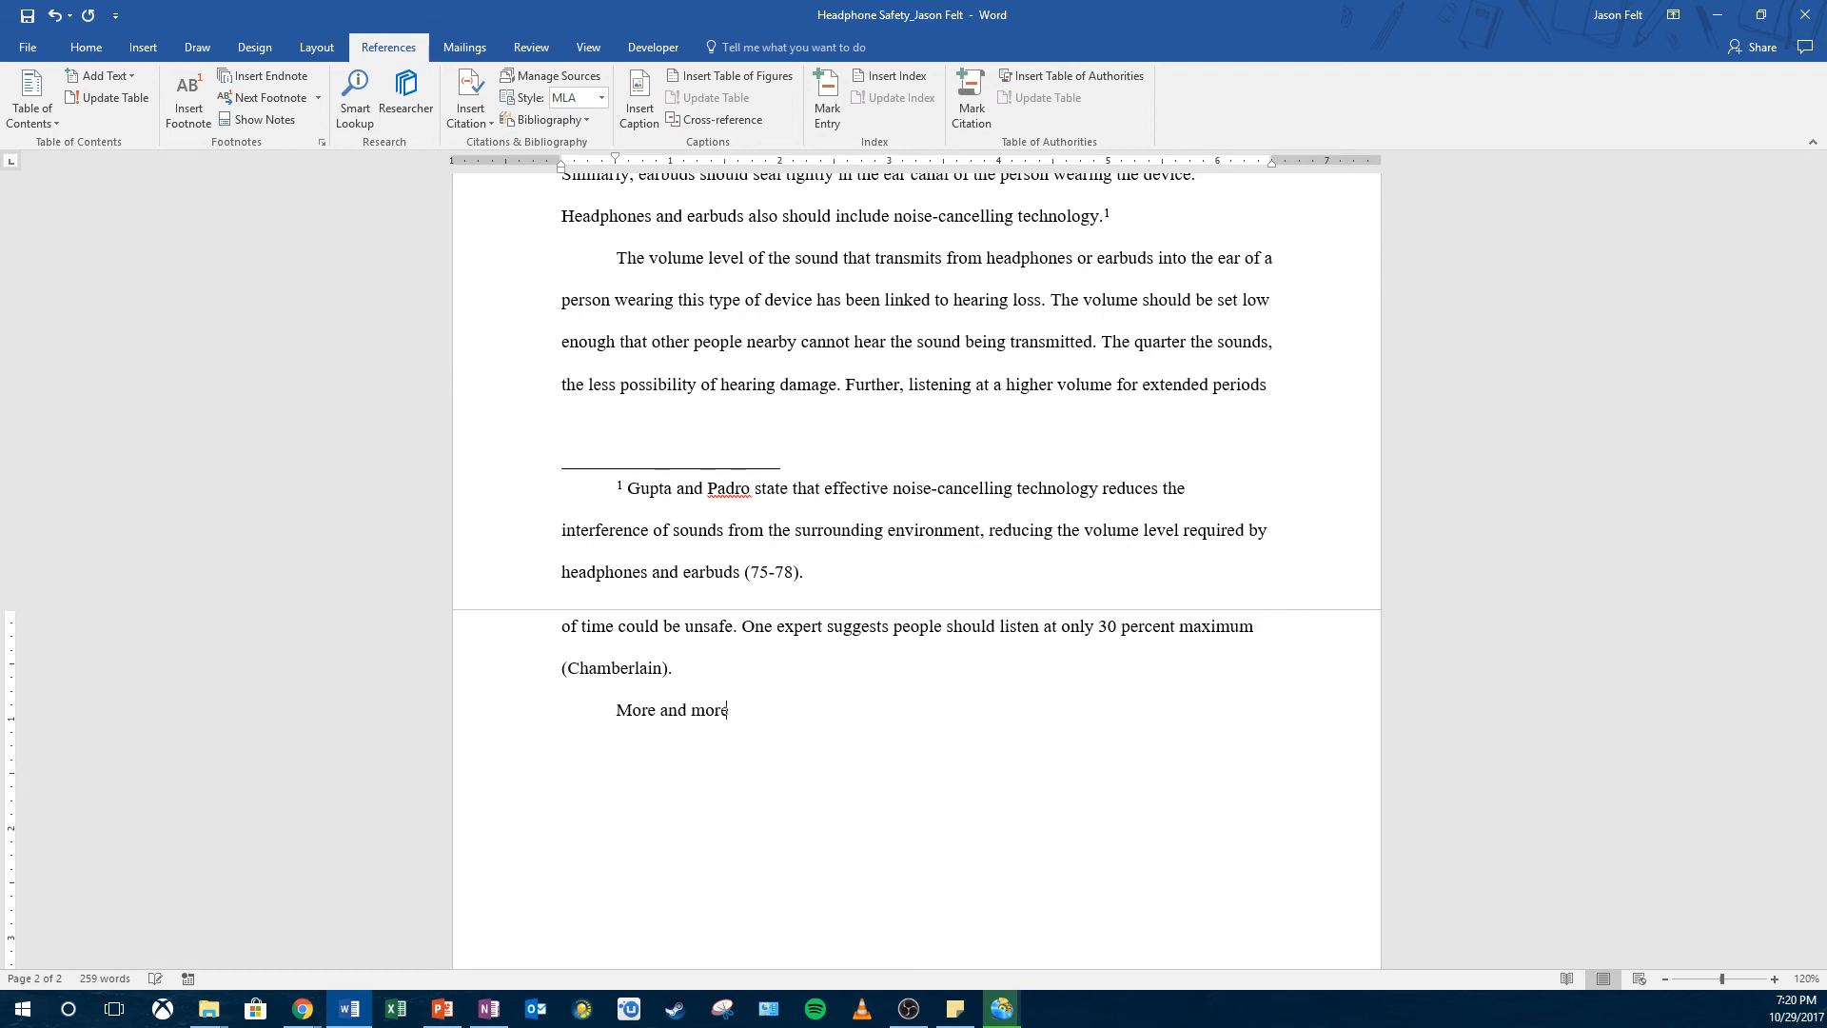
pyautogui.write(' people are using headphones and ')
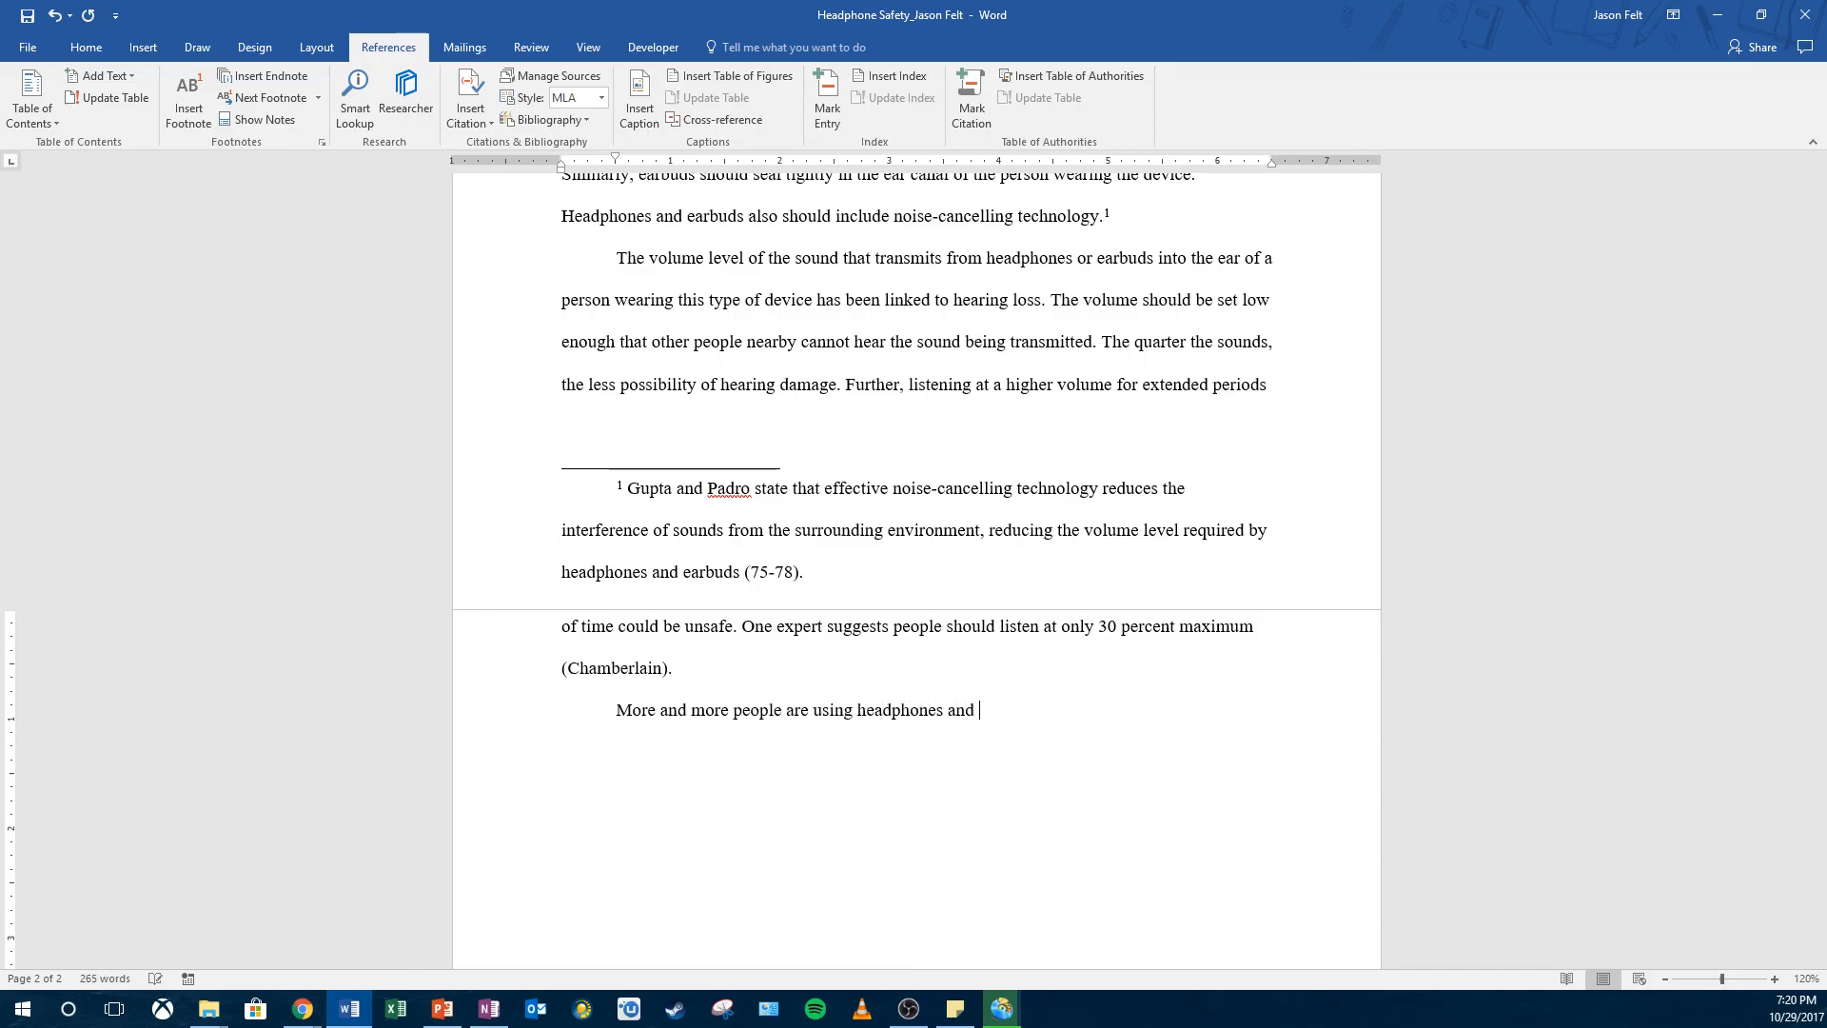
pyautogui.write('earbuds with their ')
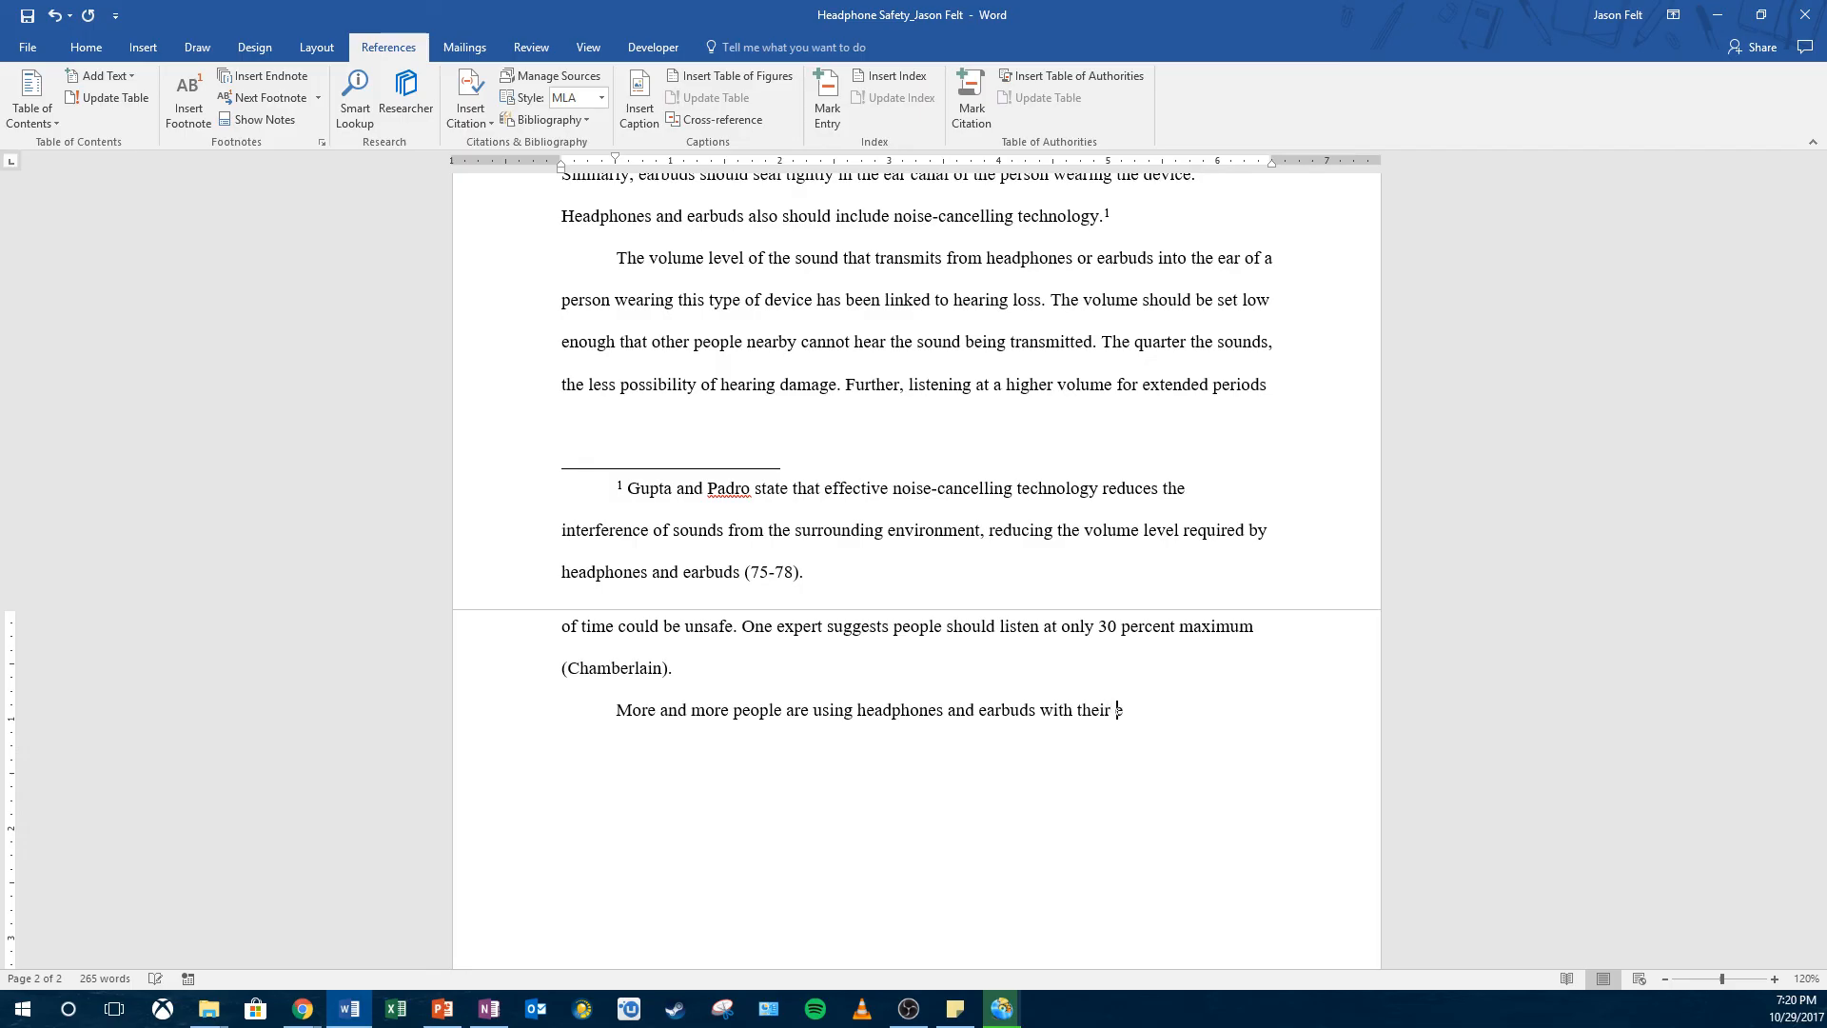
pyautogui.write('computers and portable devices. ')
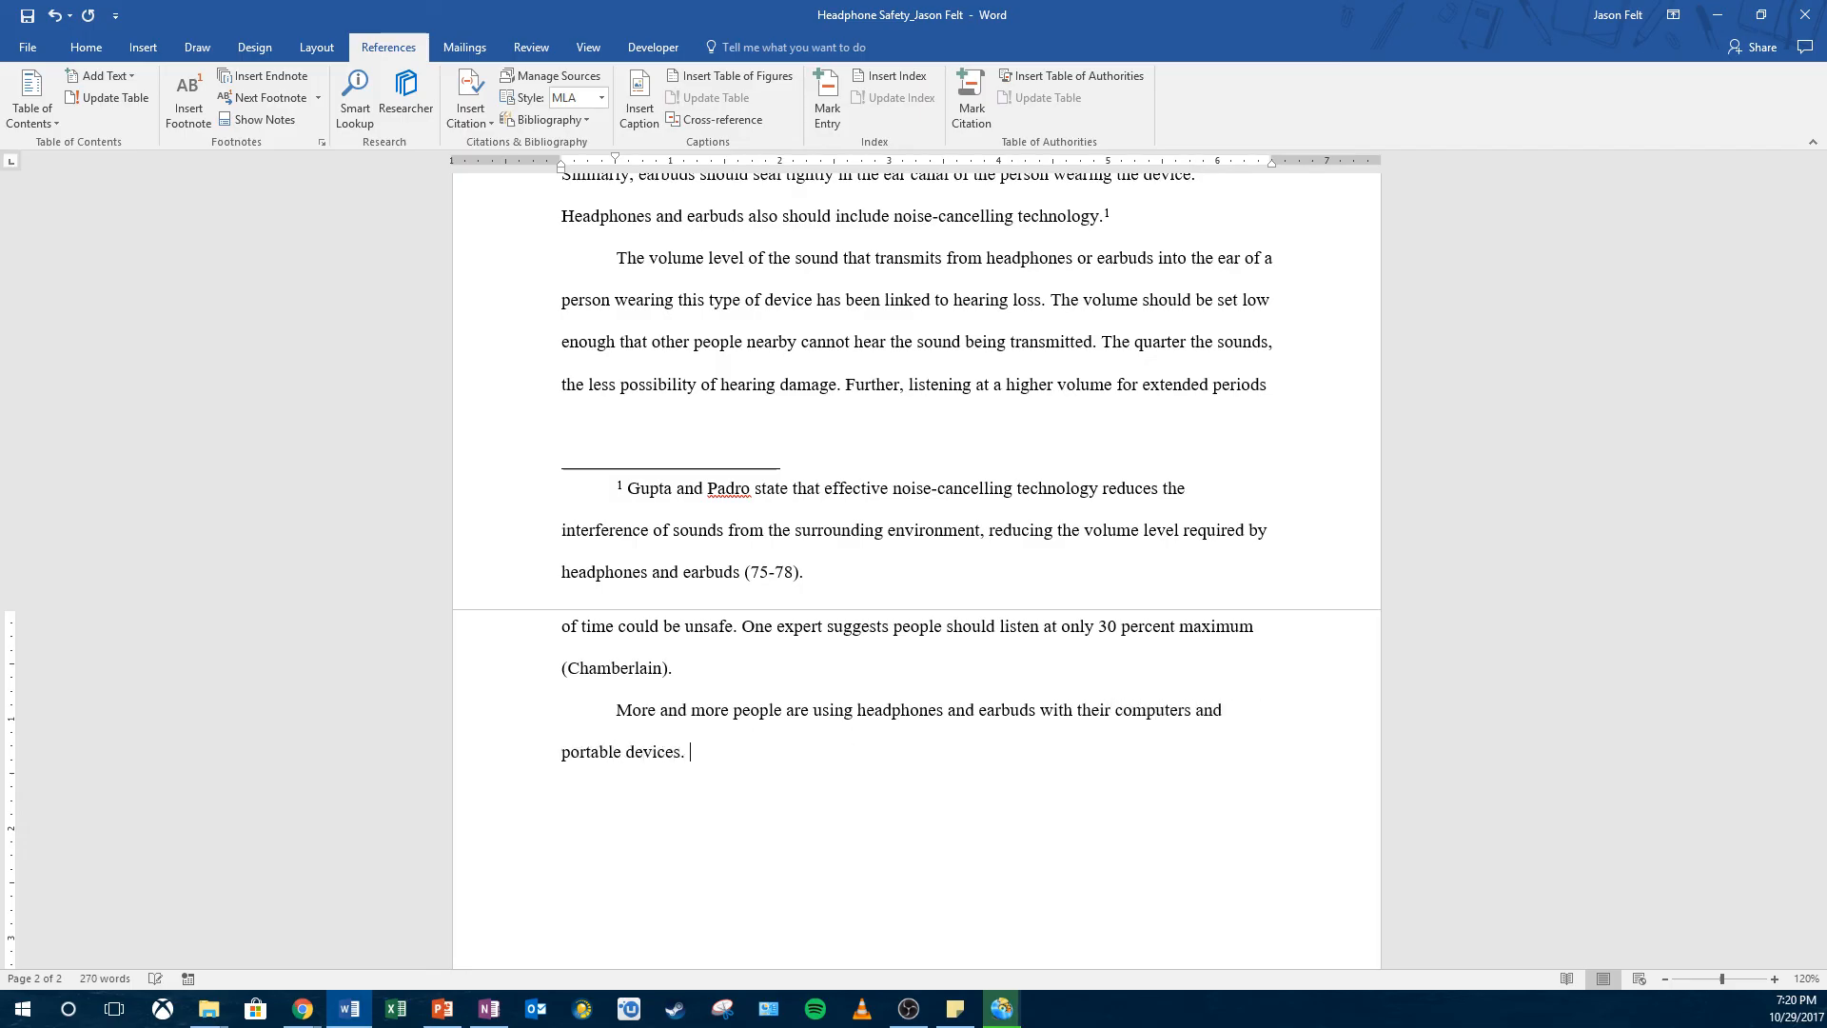
# Step: Add "Using high-quality listening devices and lowering their volume can help to lessen potential hearing loss from the use of headphones and earbuds." and save the document
pyautogui.write('Using high-quali')
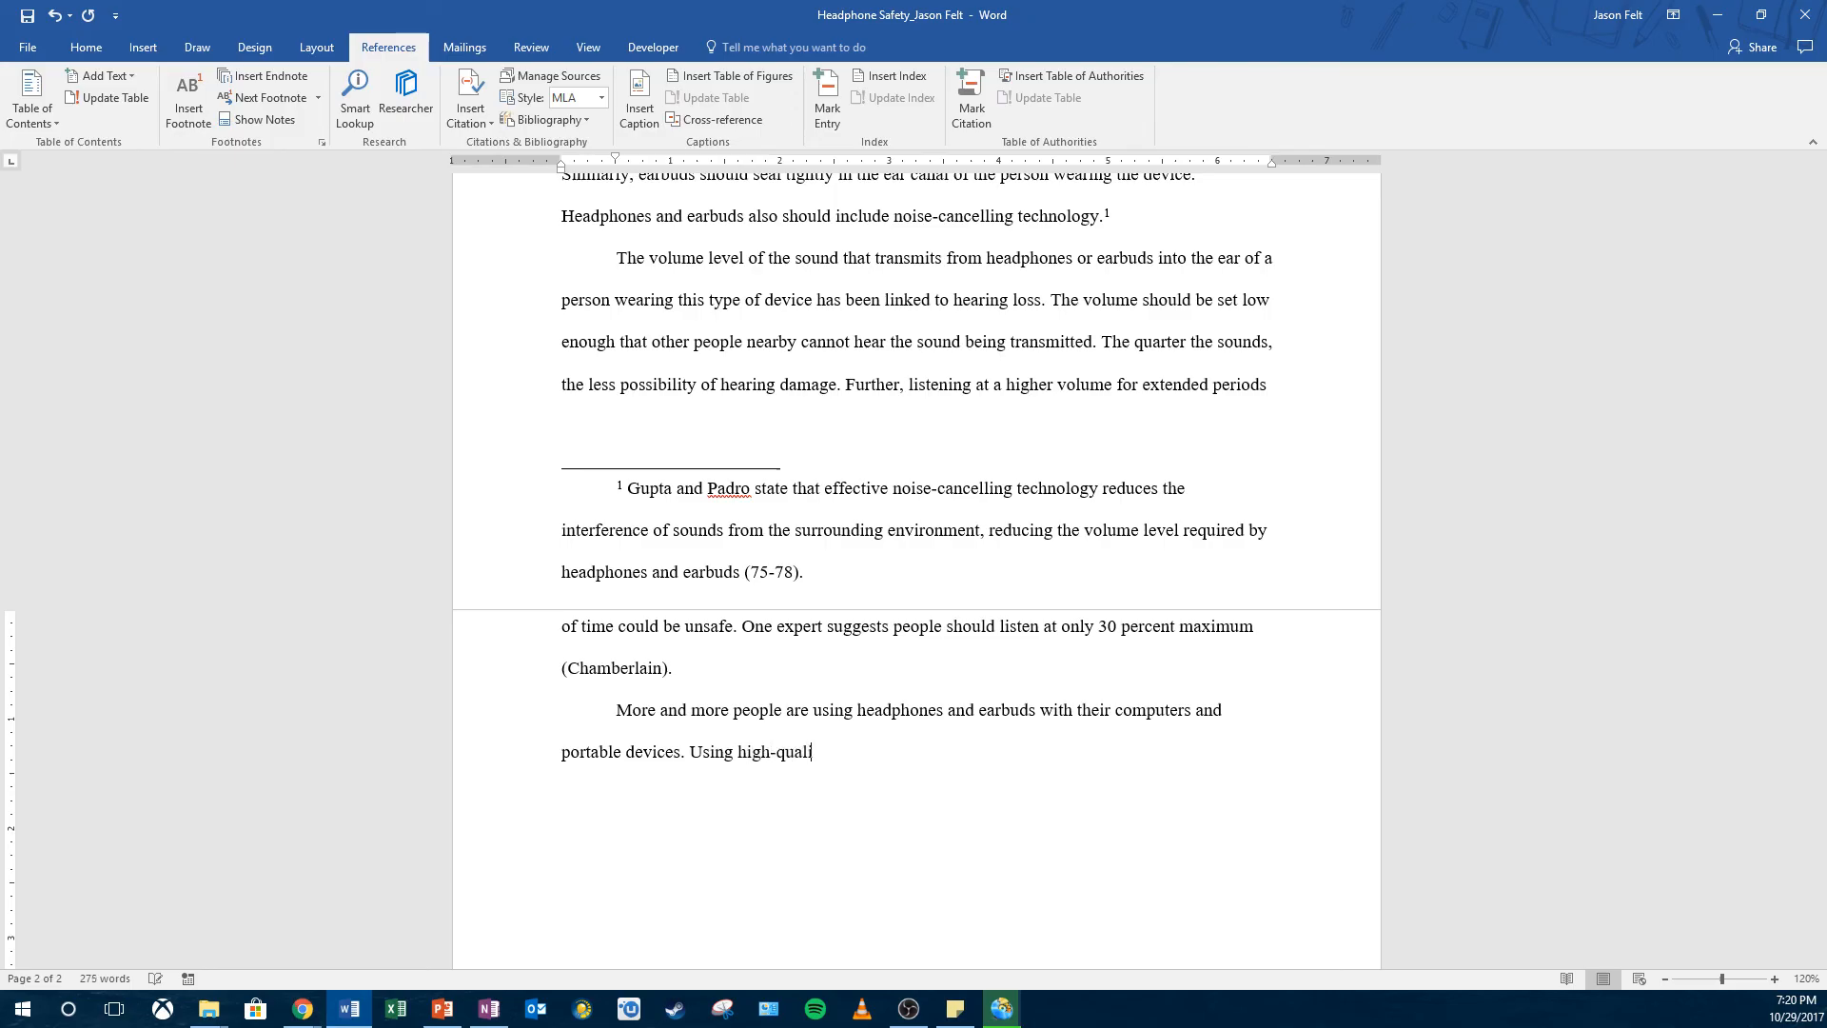
pyautogui.write('tyt listening devices and loweri')
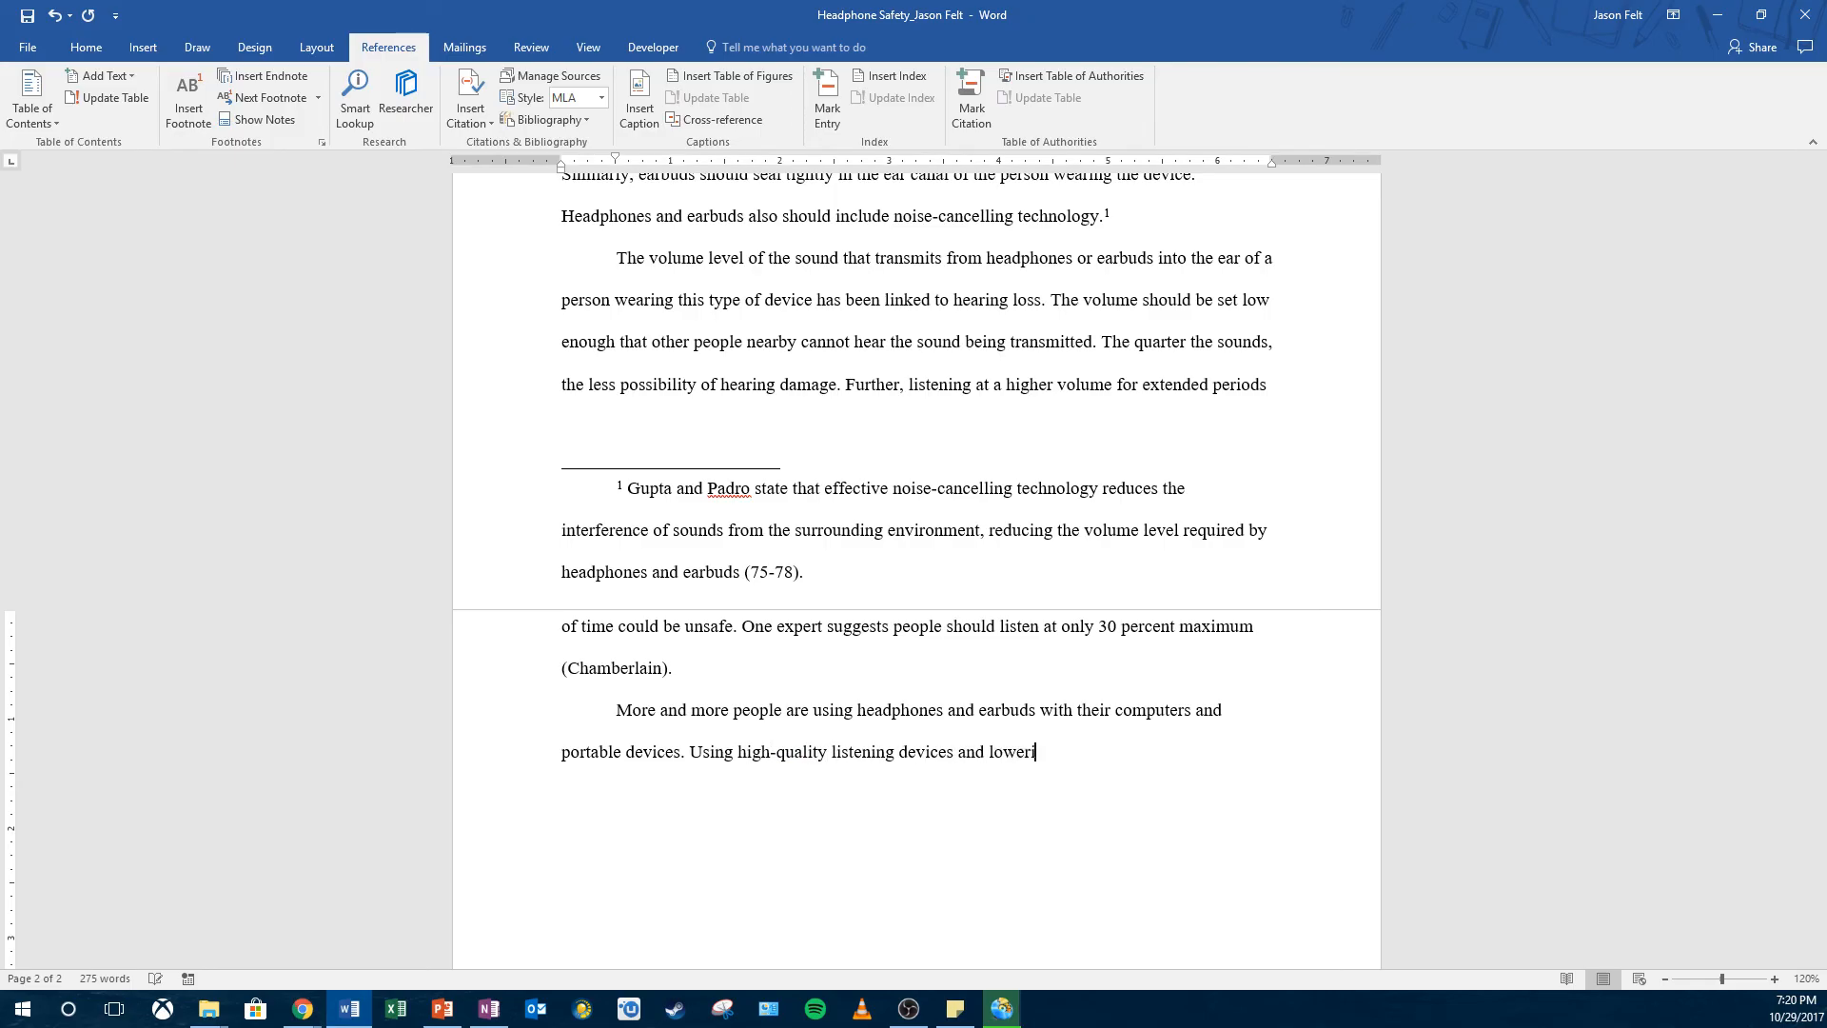
pyautogui.write('ng their volume can help to lessen potent')
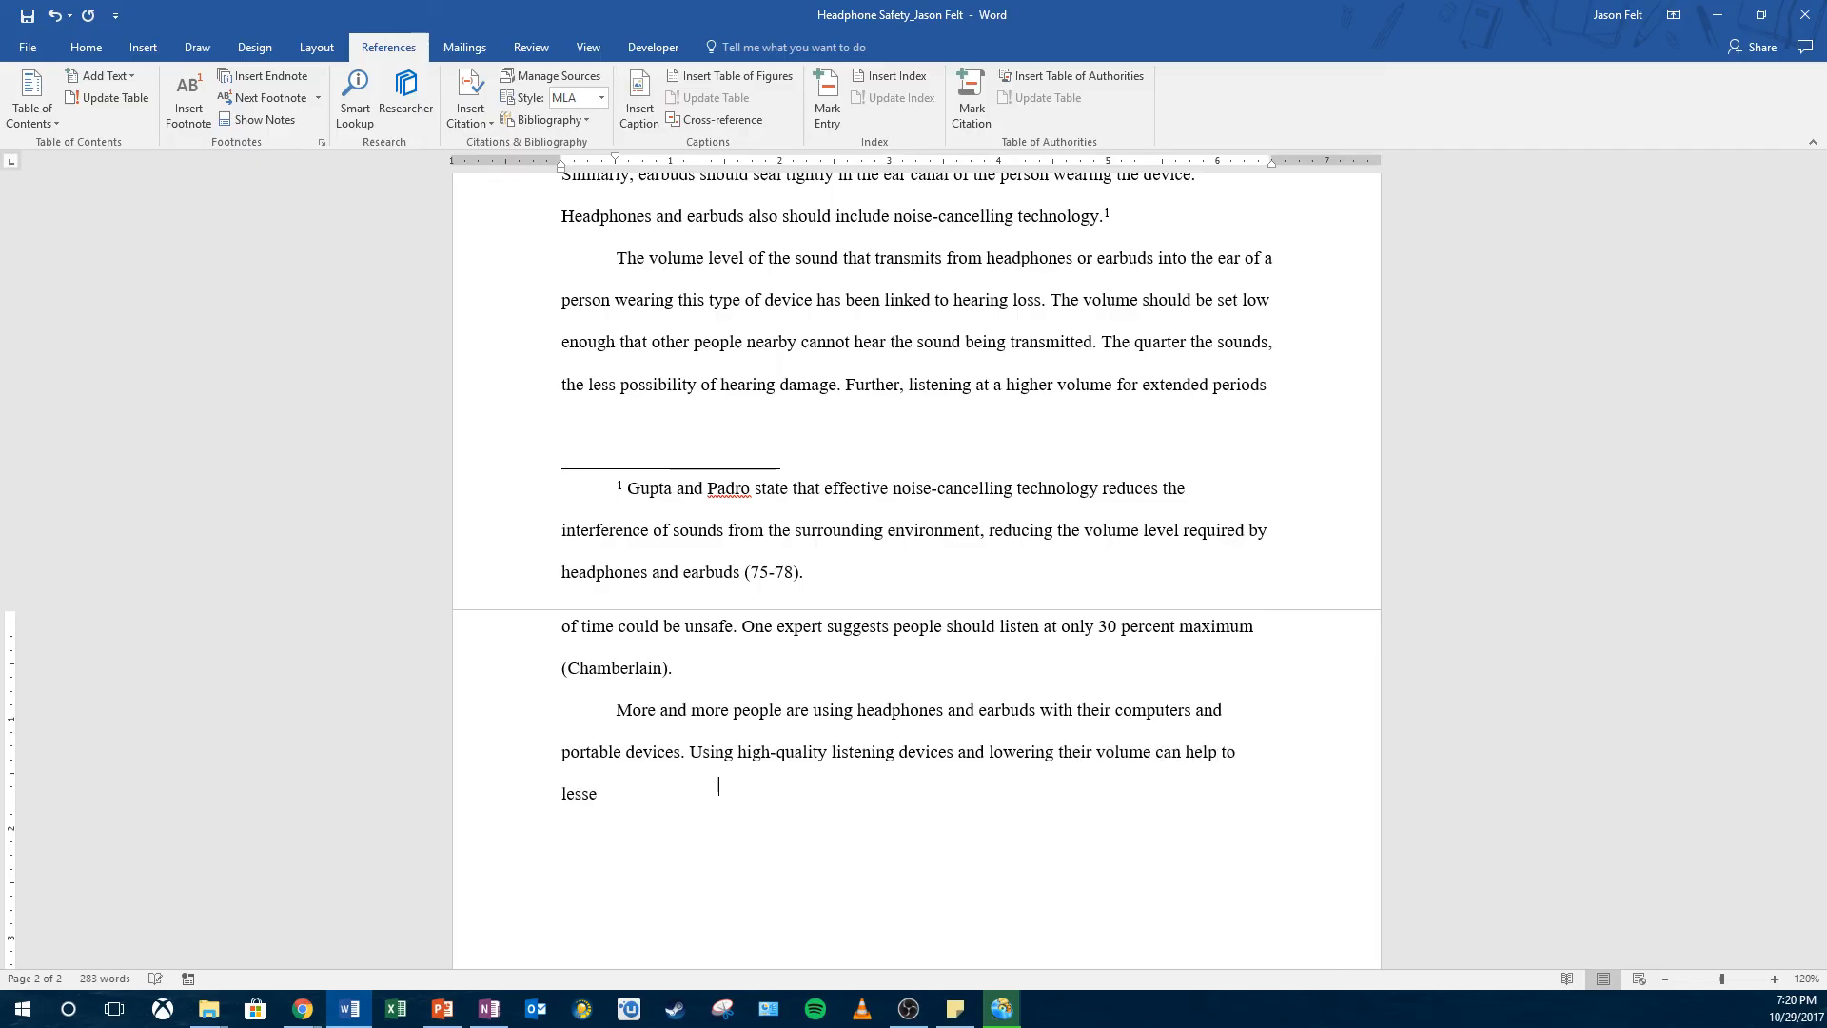
pyautogui.write('ial hearing loss fr')
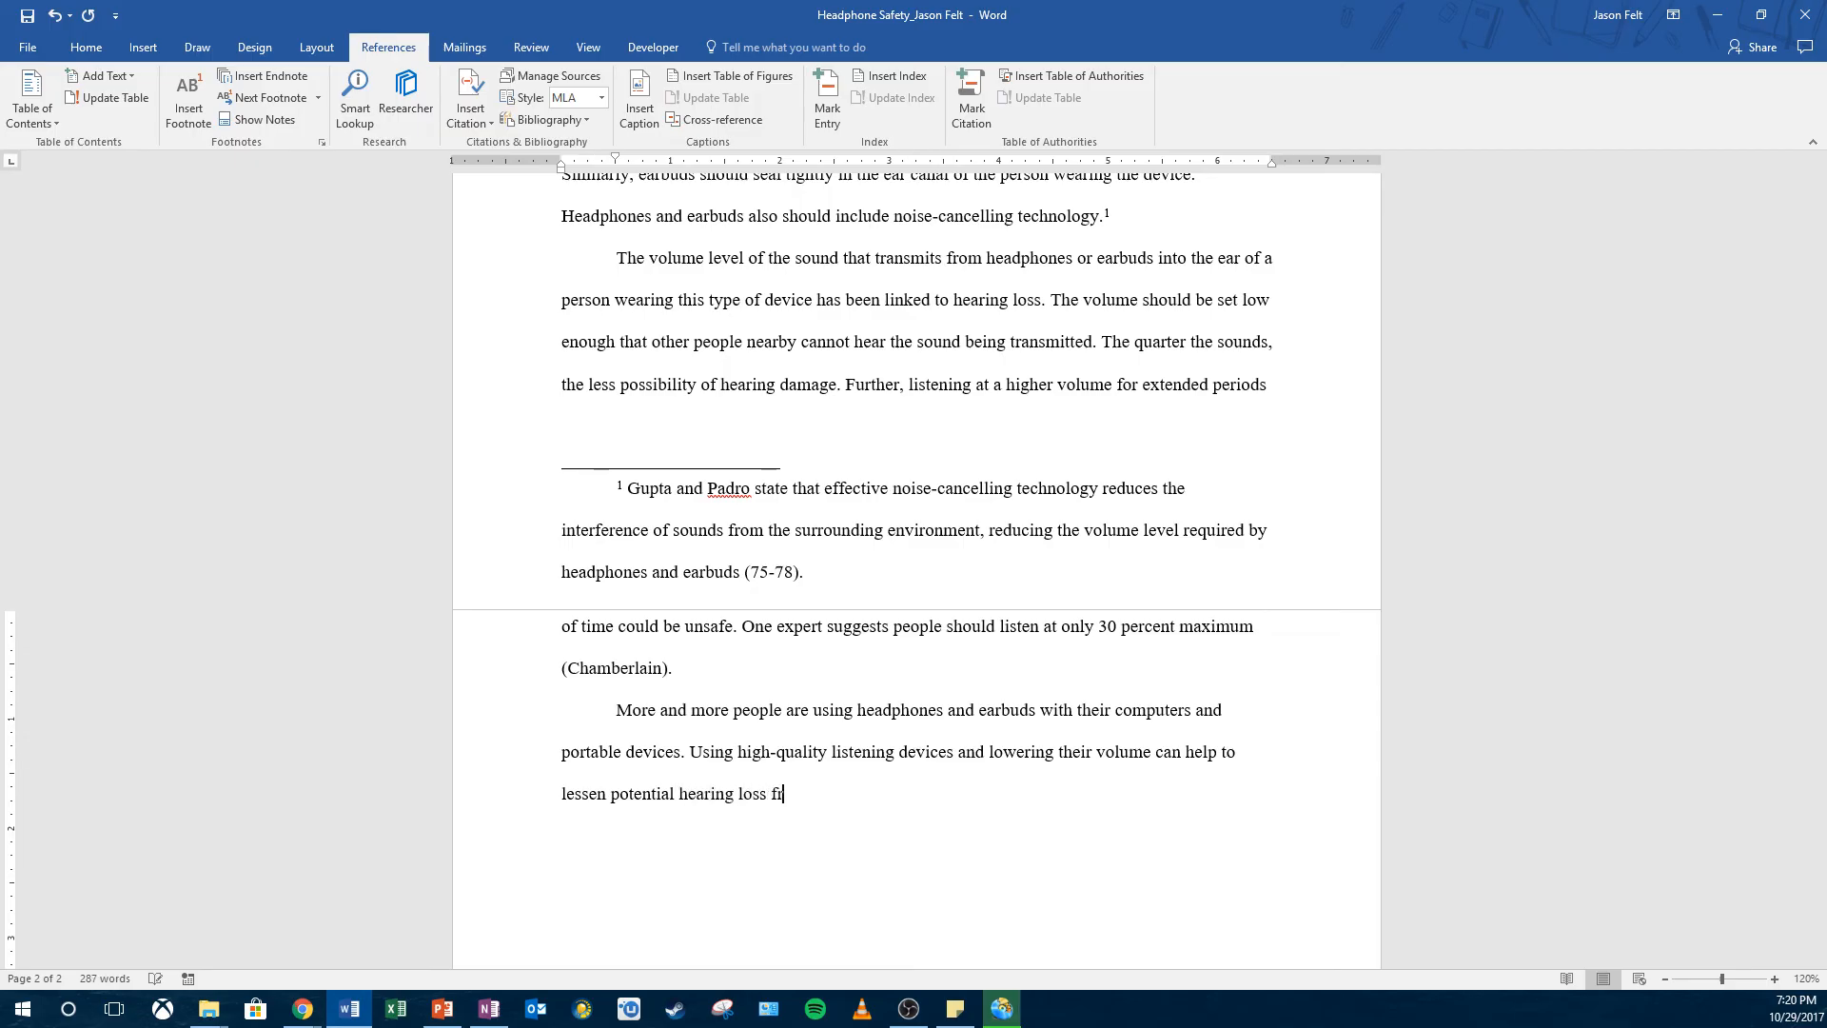
pyautogui.write('om the use of headphones and earbuds.')
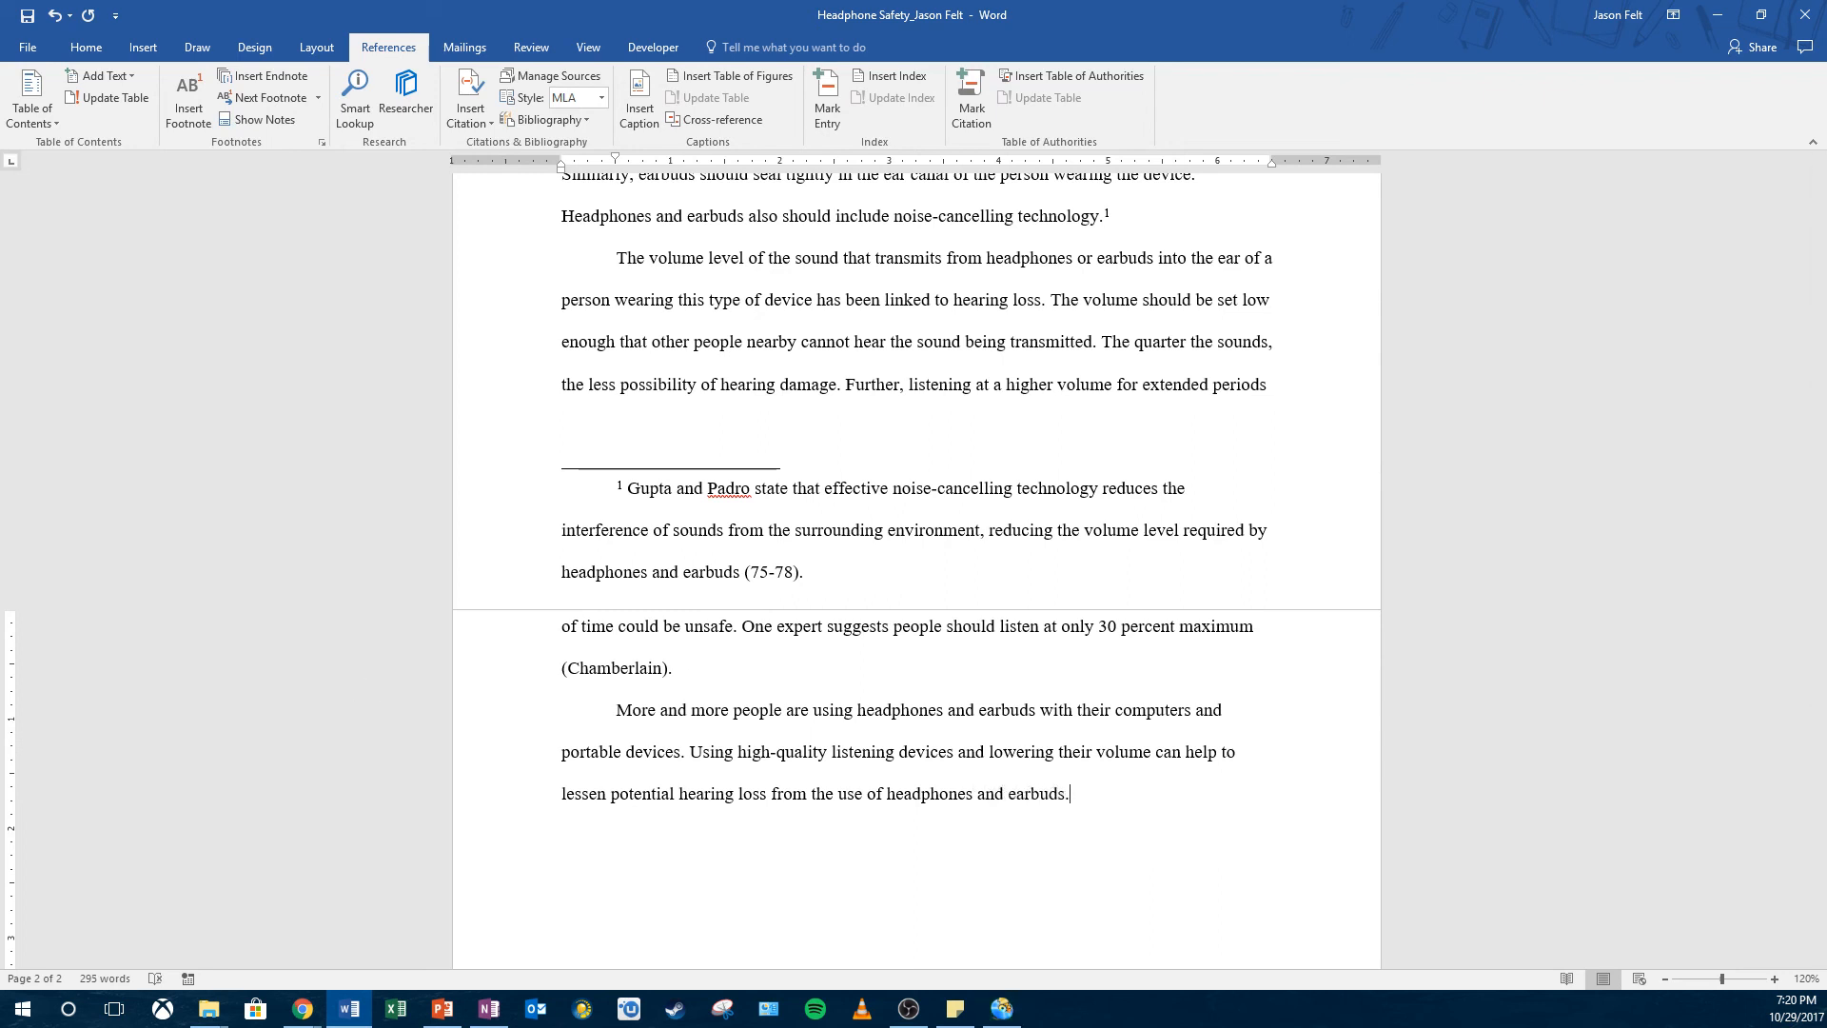
pyautogui.click(26, 15)
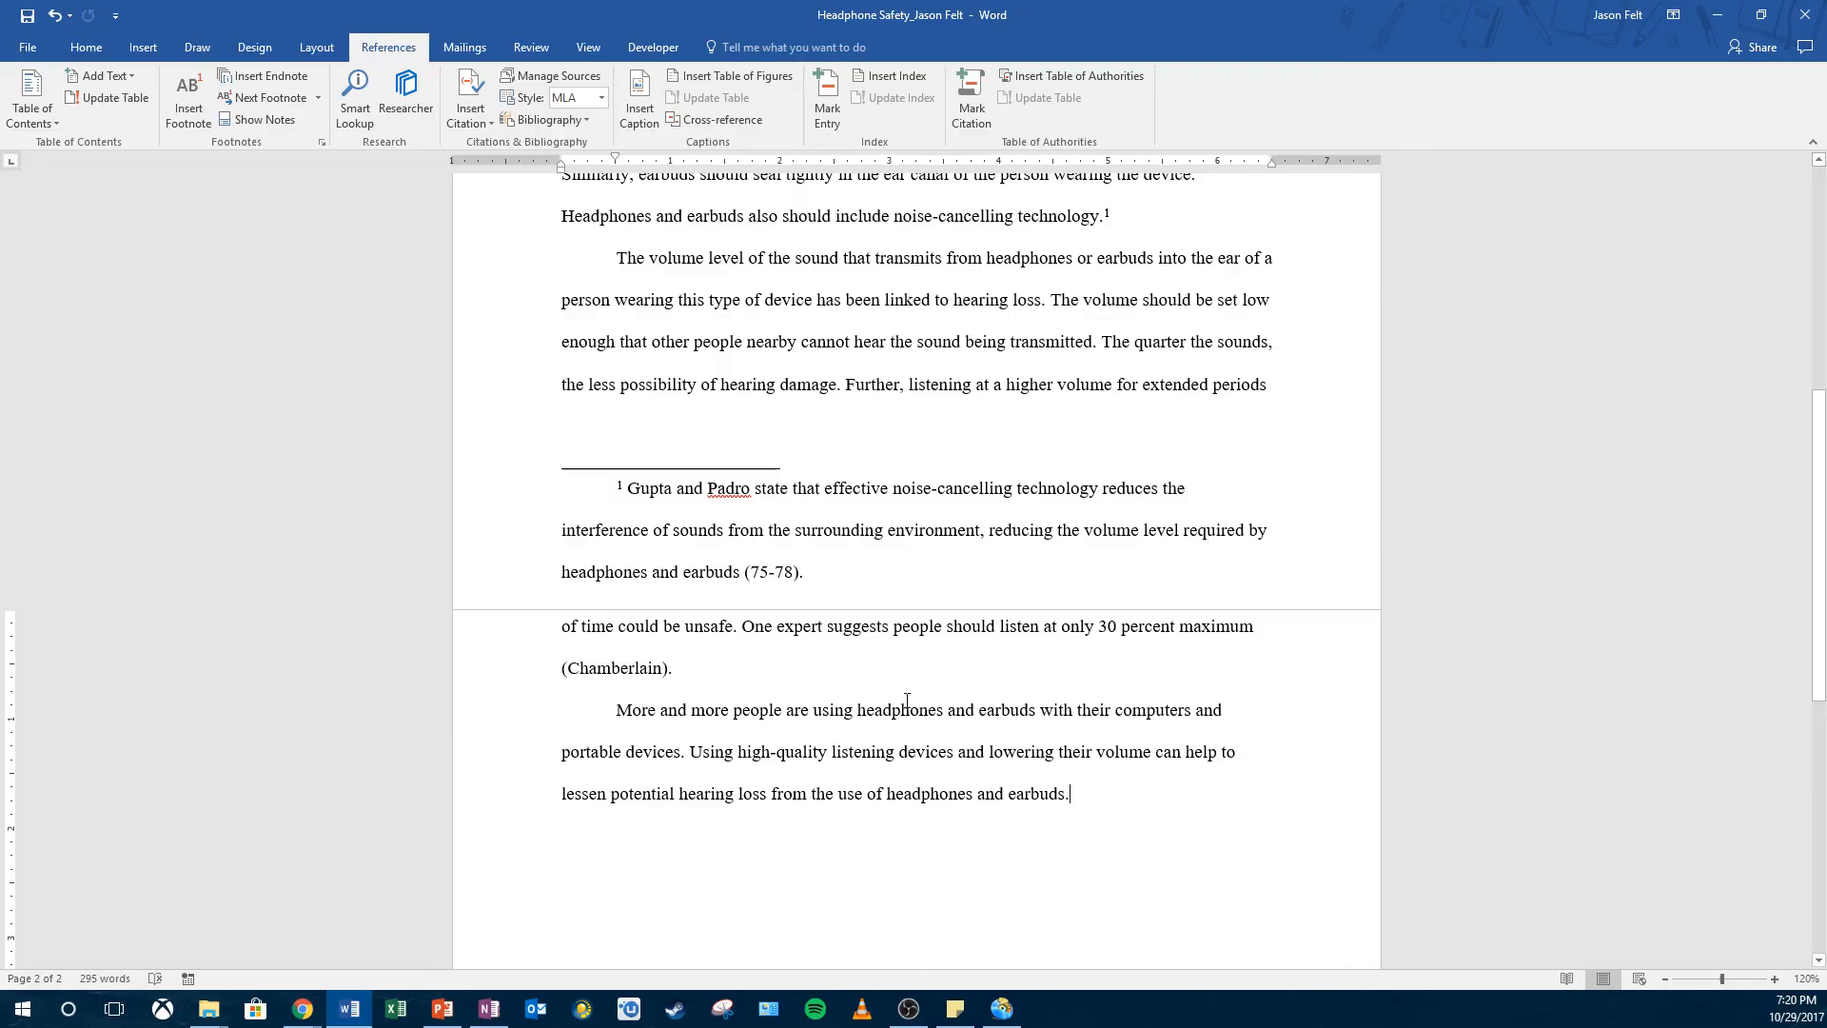
# Step: Look over the built-in bibliography and works cited formats without inserting one
pyautogui.scroll(1, 179, 337)
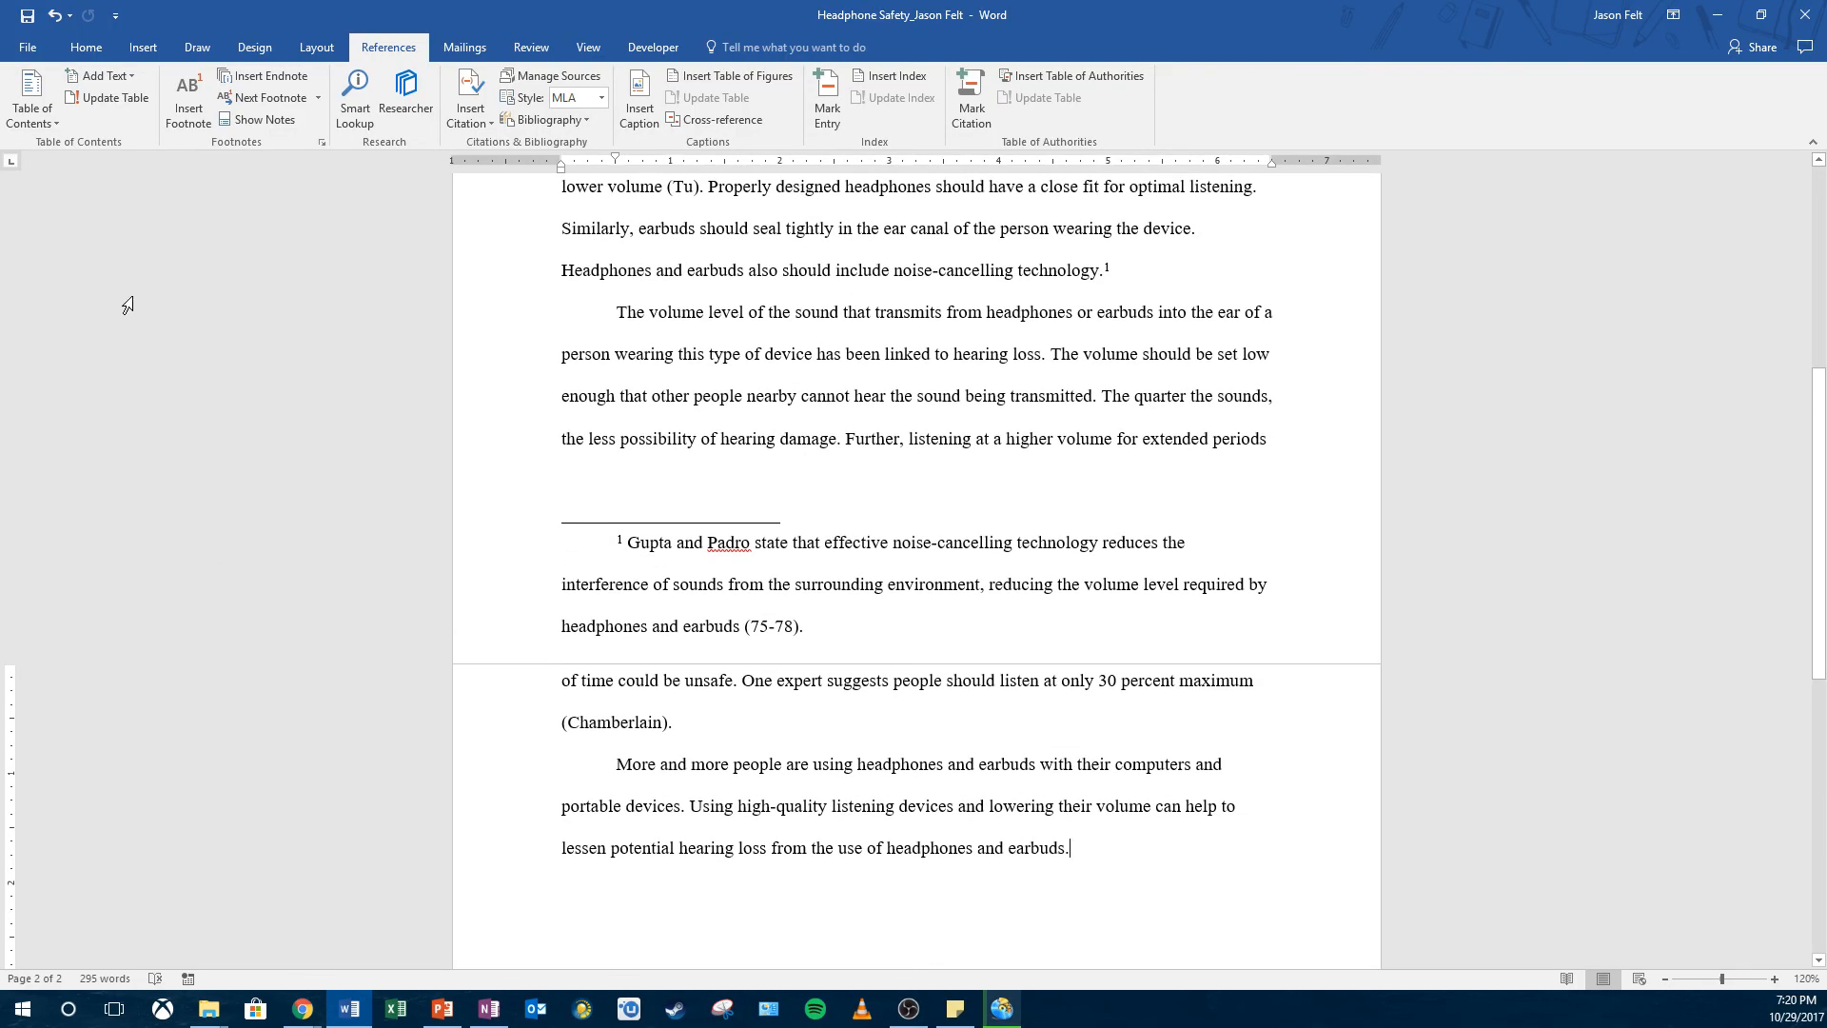
pyautogui.click(577, 119)
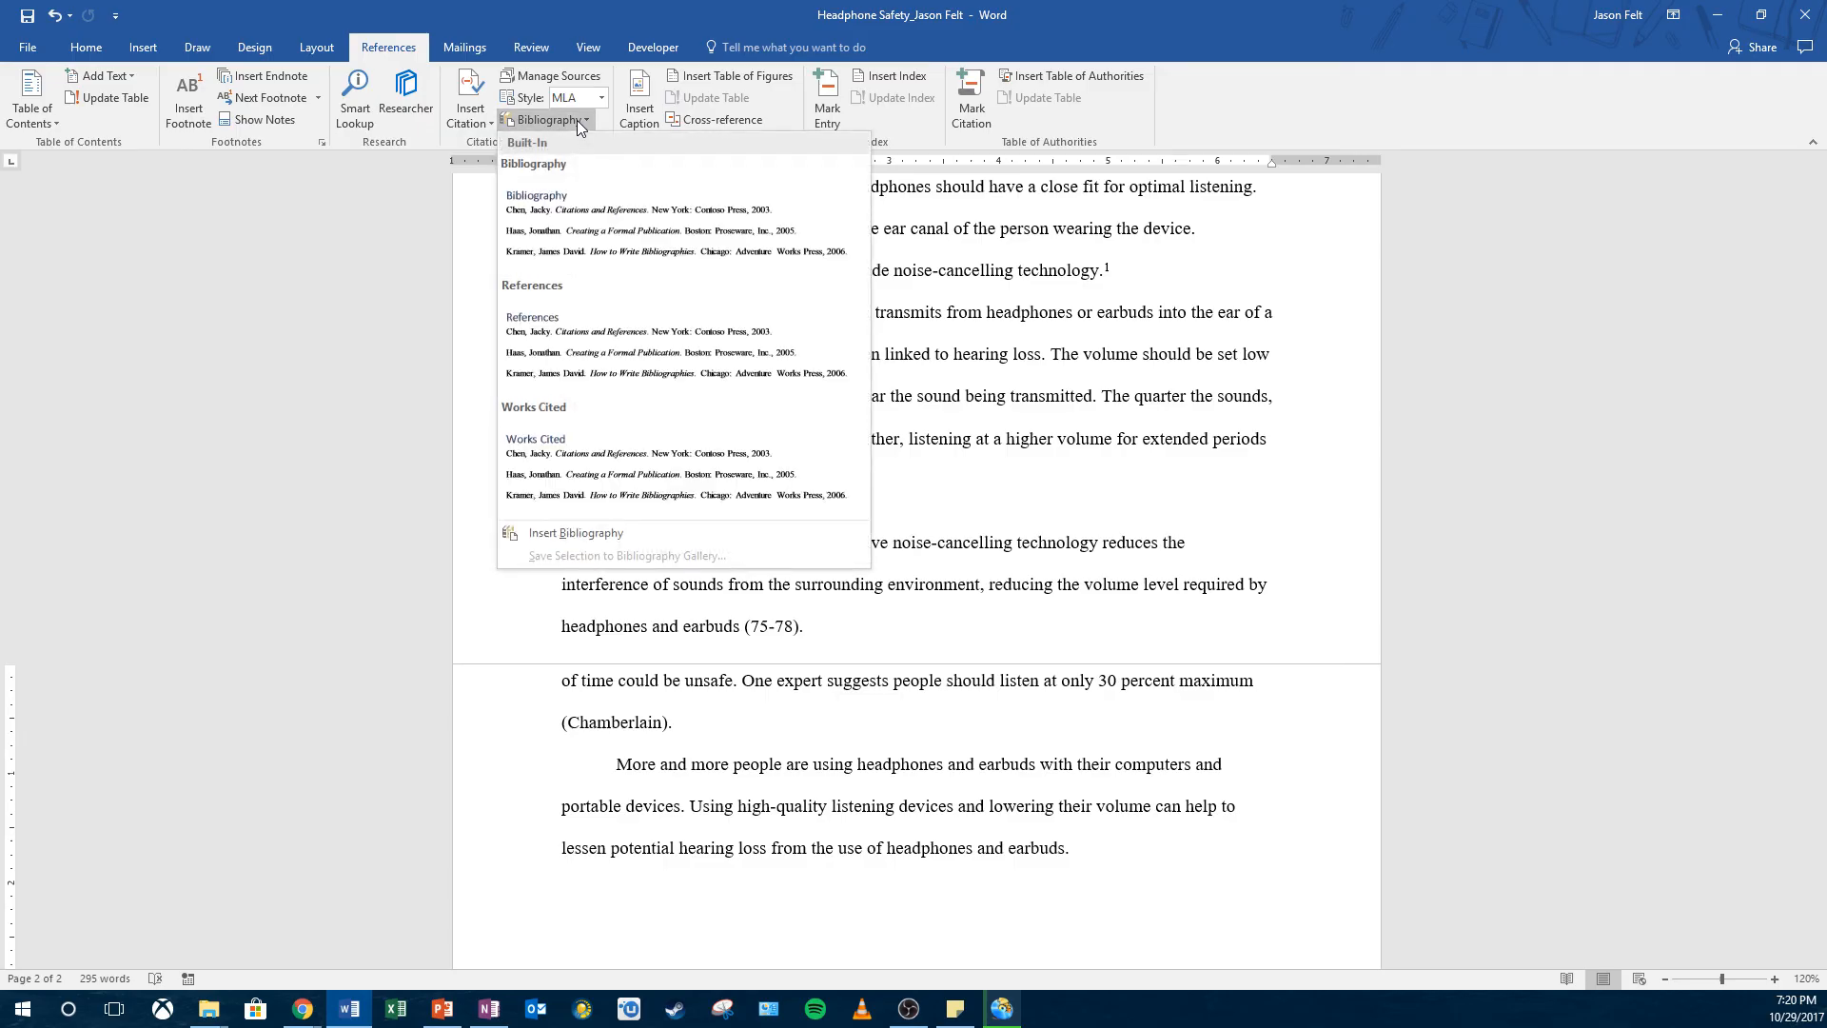
pyautogui.click(577, 120)
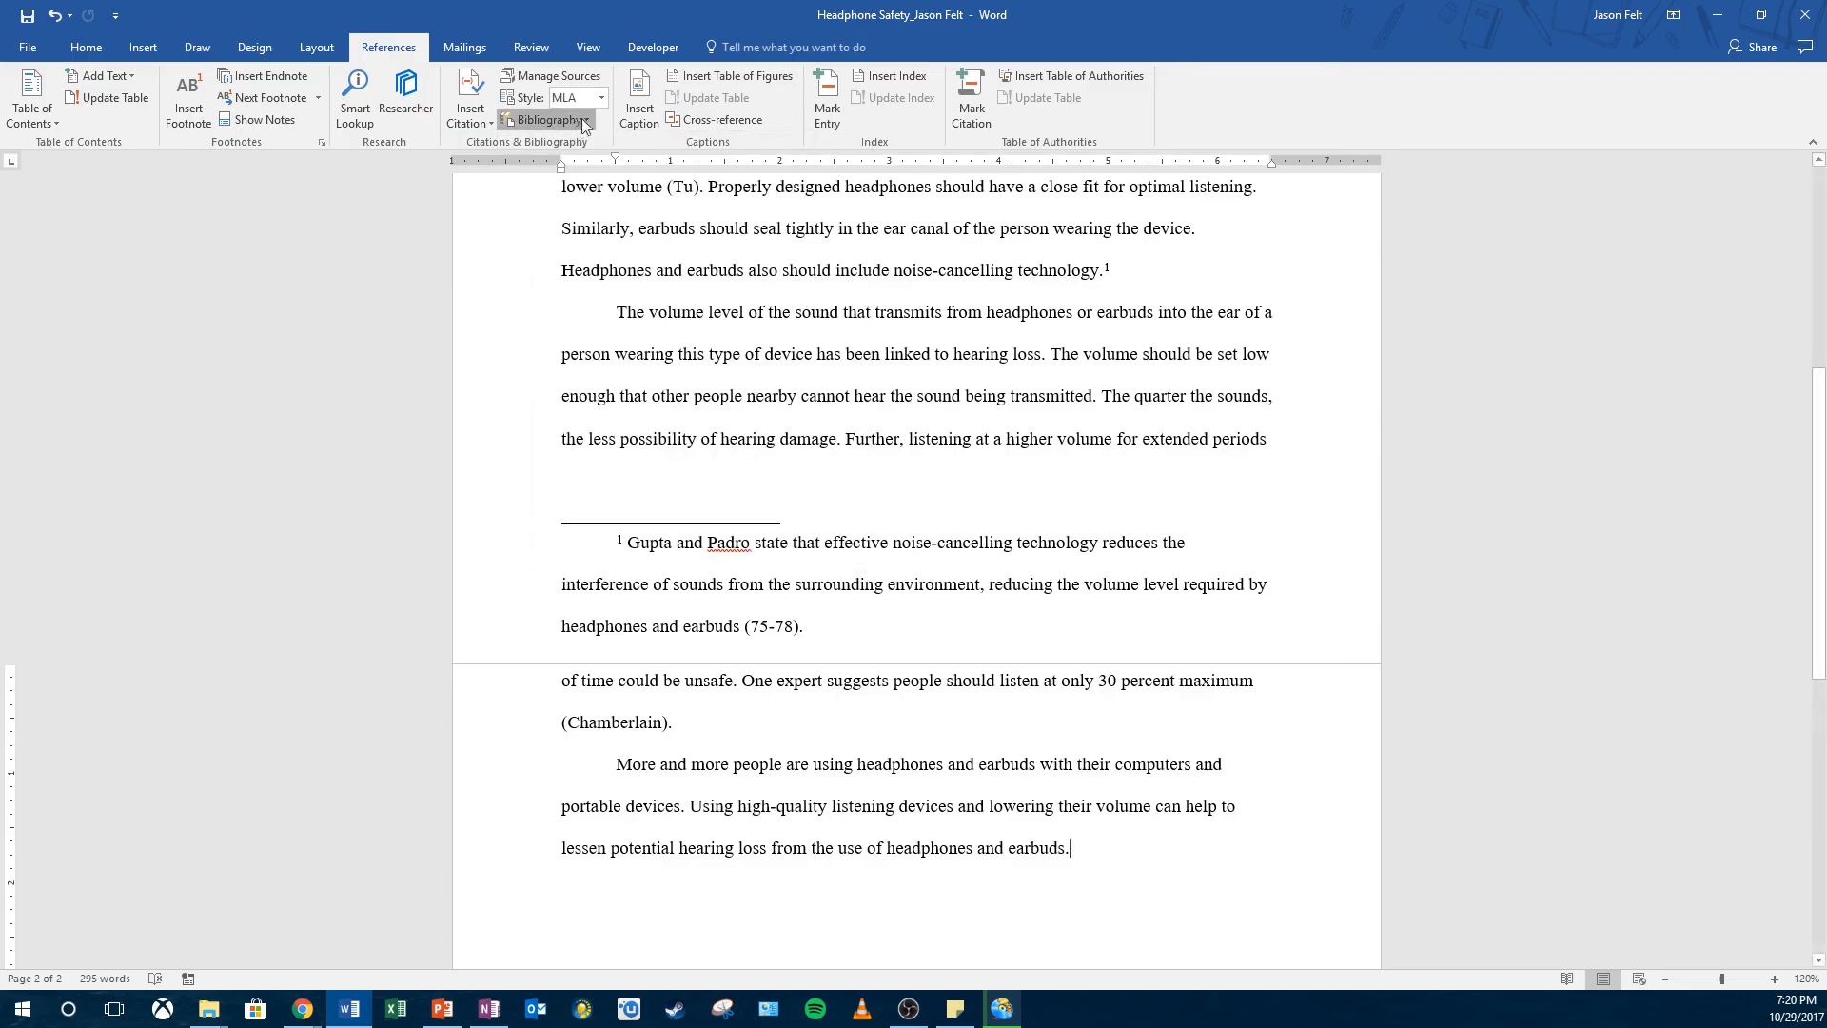
# Step: Check the sources available for citing and look over the built-in Bibliography, References and Works Cited formats
pyautogui.click(471, 107)
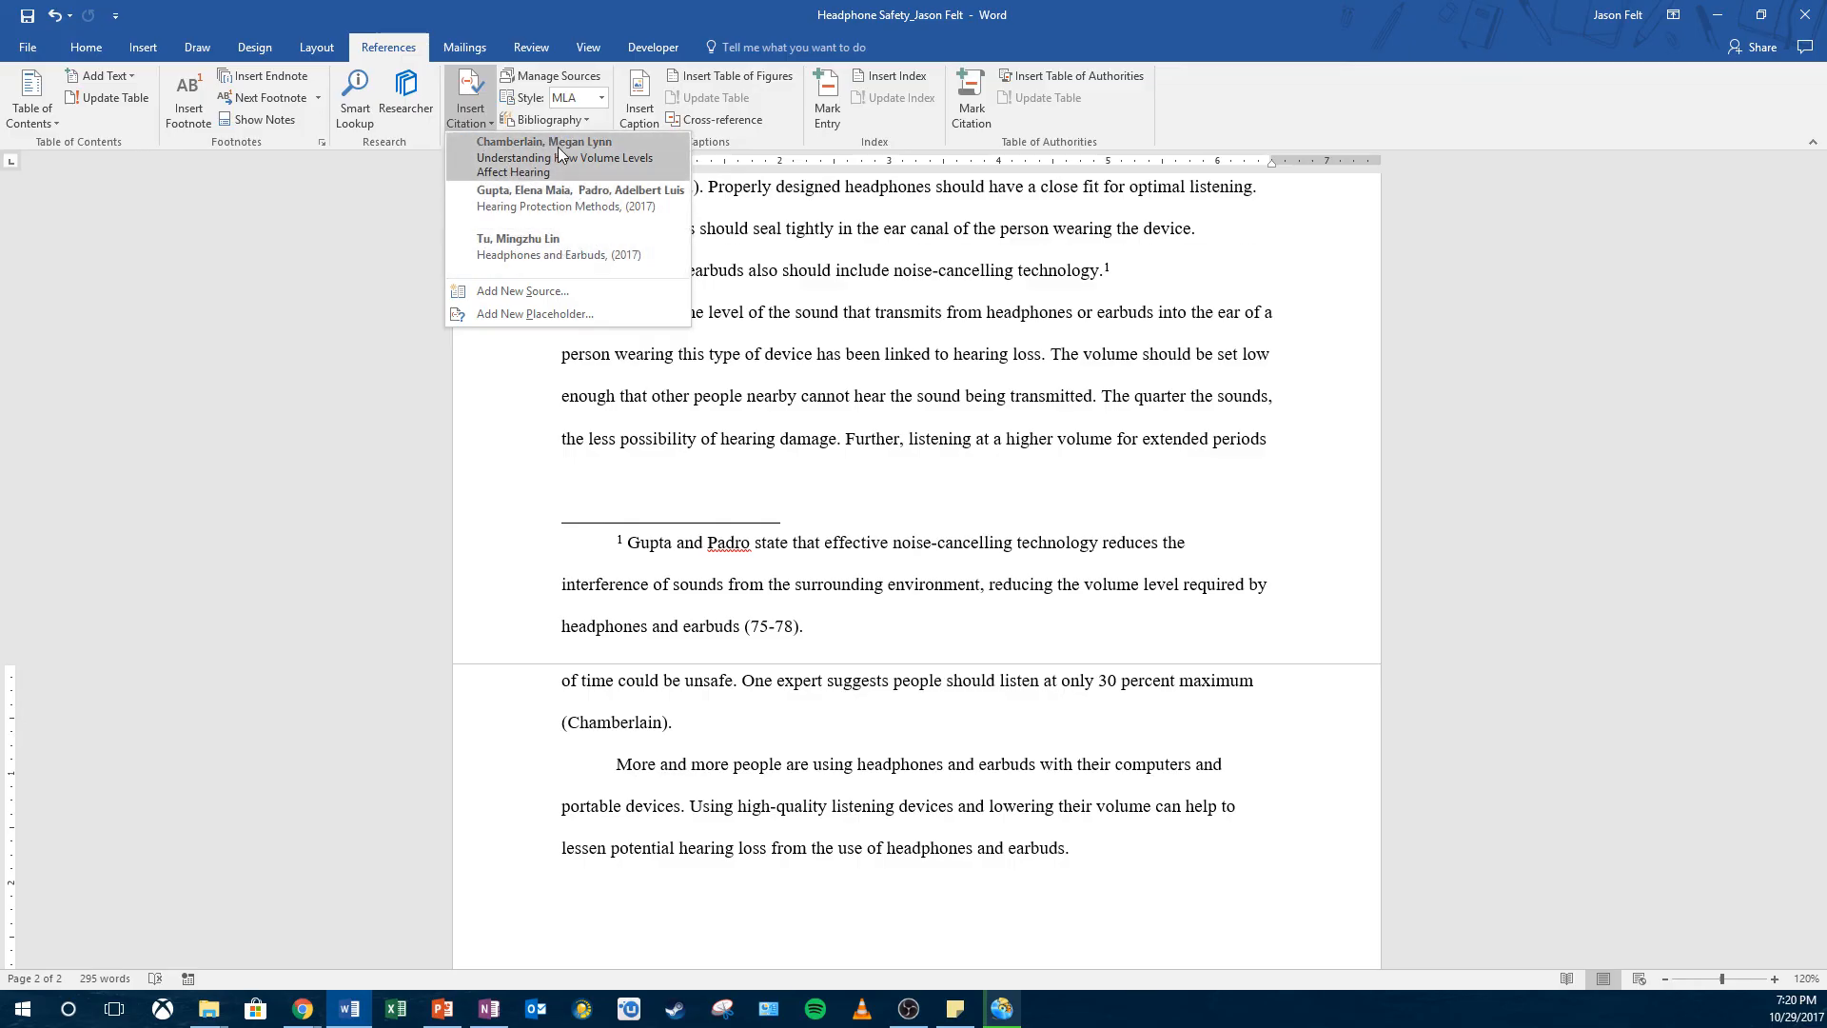
pyautogui.click(551, 119)
pyautogui.click(550, 119)
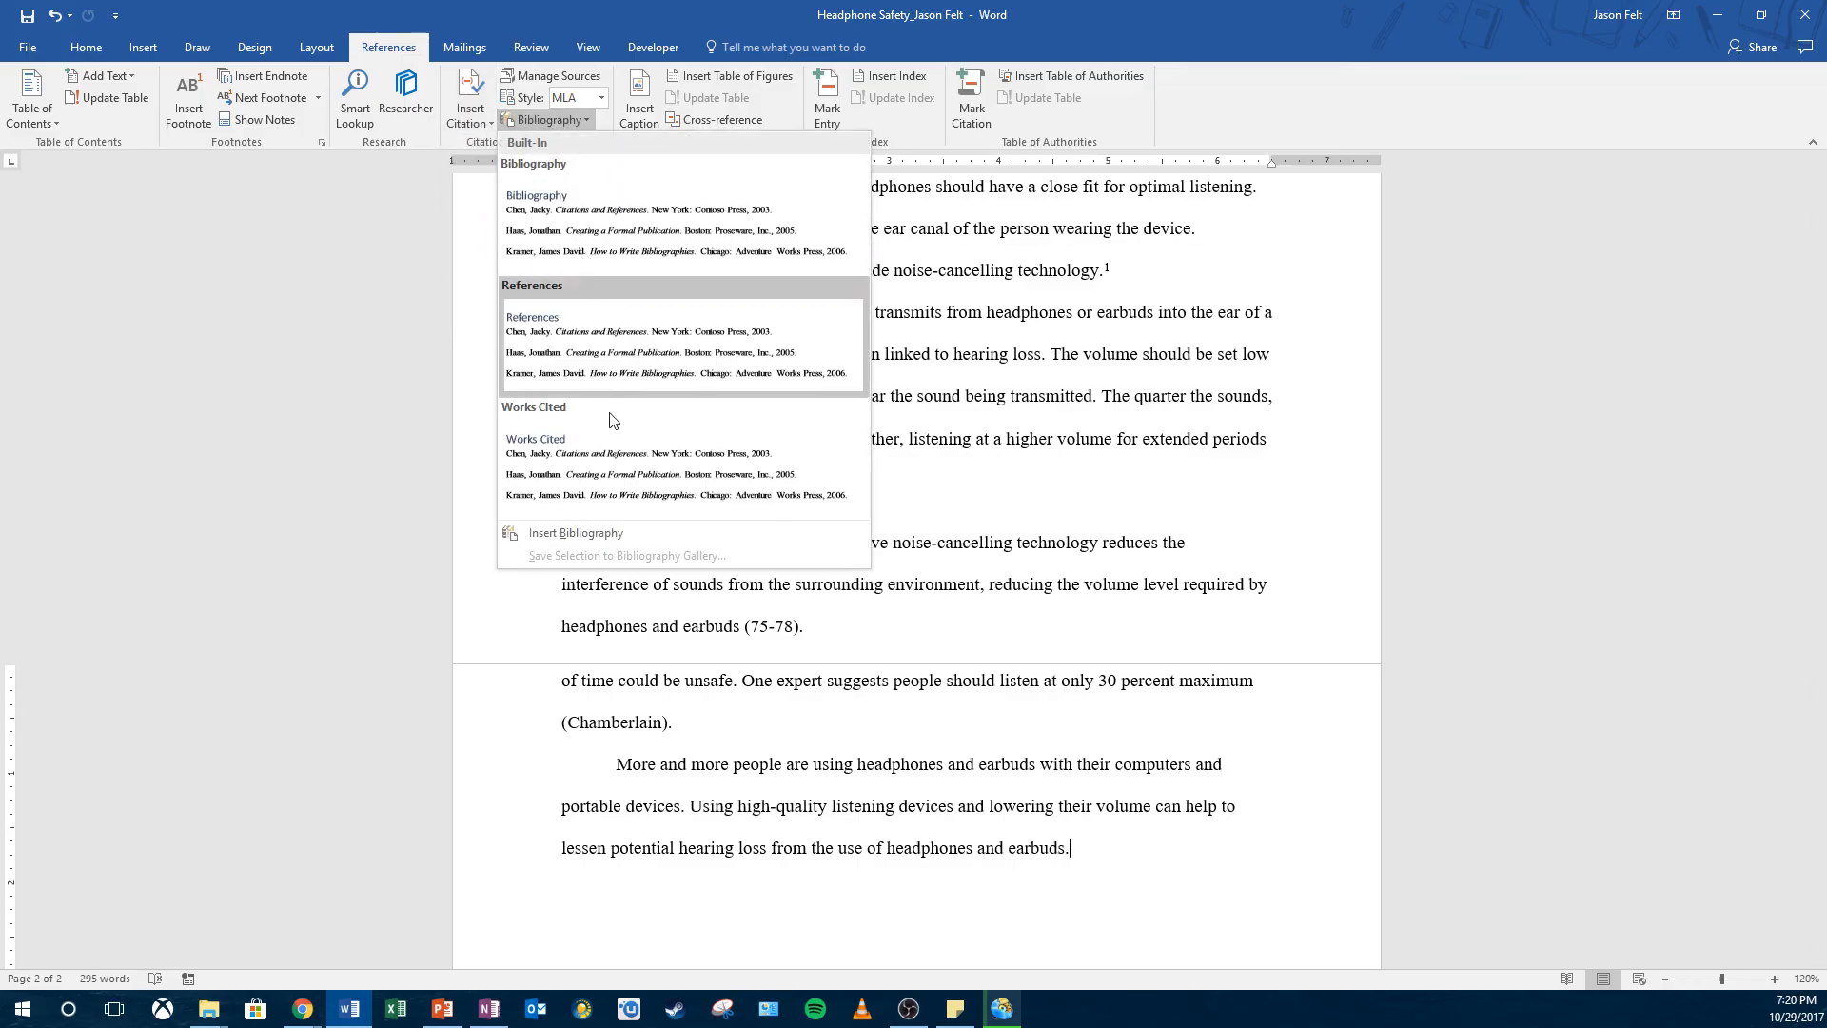
# Step: Review the "Headphones and Earbuds" entries in the Source Manager's master list, close the manager and save the document
pyautogui.click(481, 93)
pyautogui.click(506, 80)
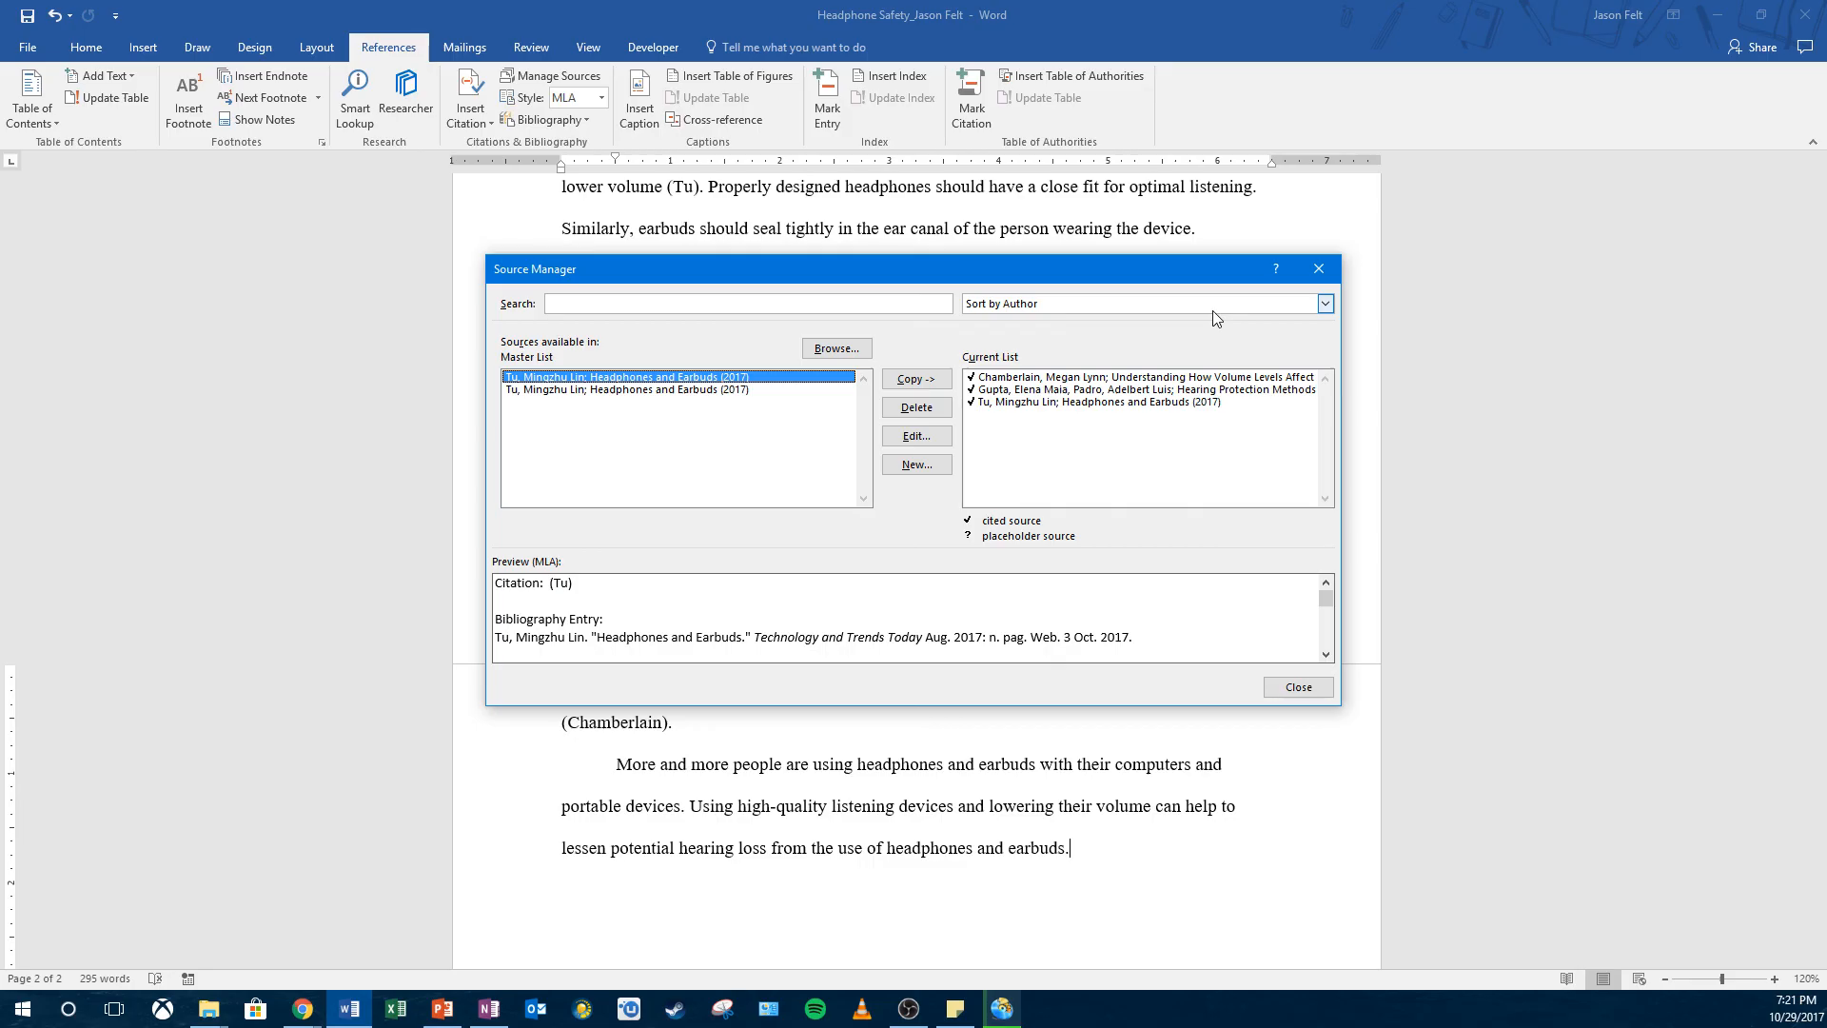
pyautogui.click(664, 388)
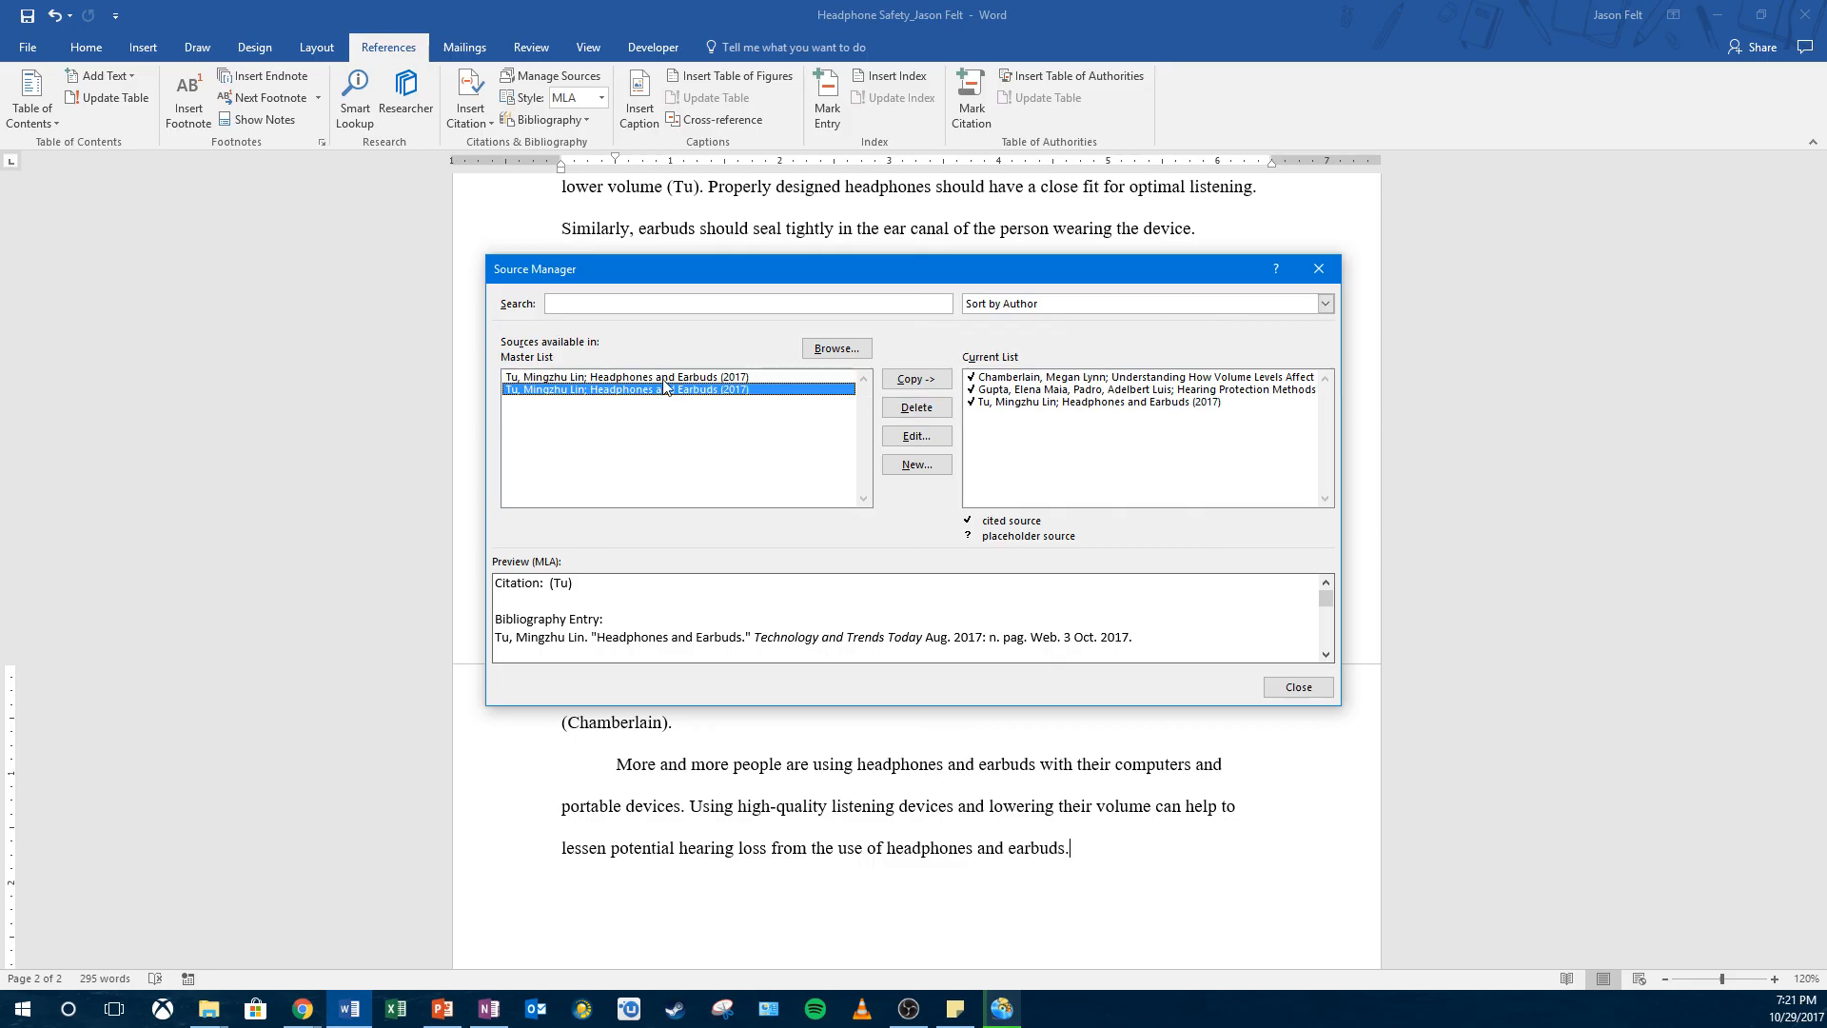
pyautogui.click(664, 376)
pyautogui.click(666, 389)
pyautogui.click(667, 377)
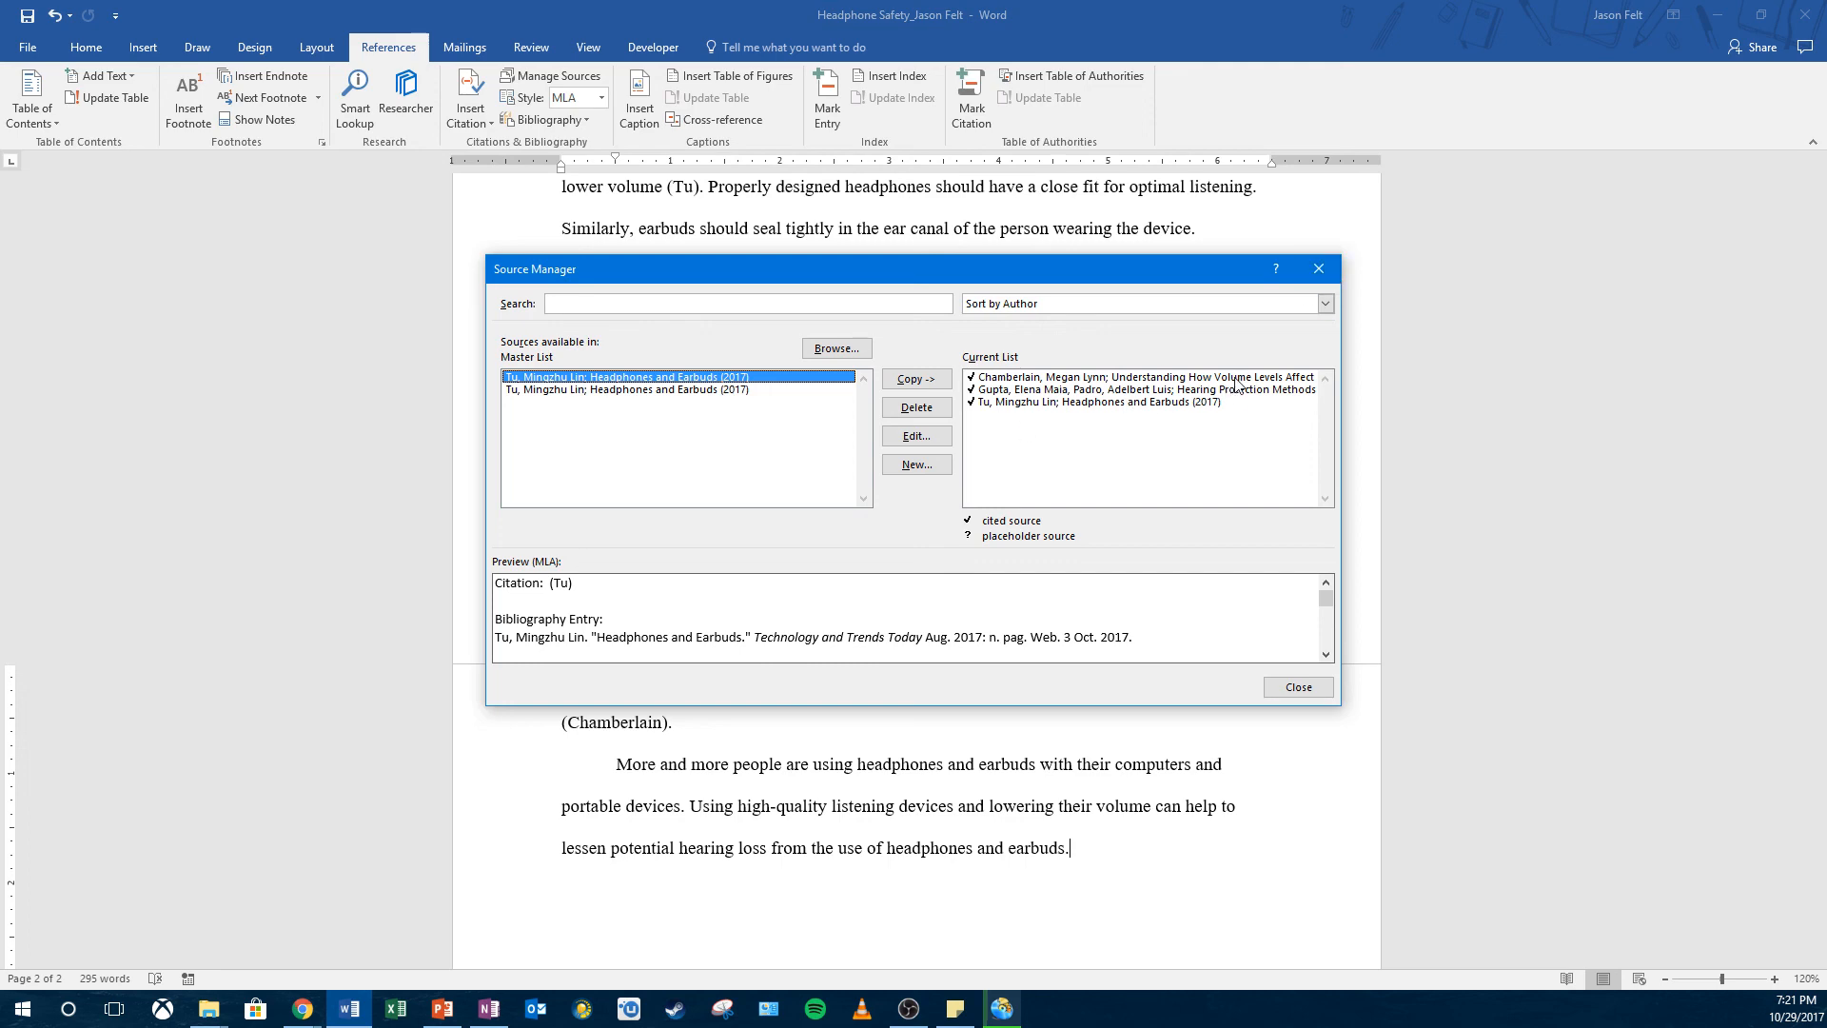
pyautogui.click(1320, 268)
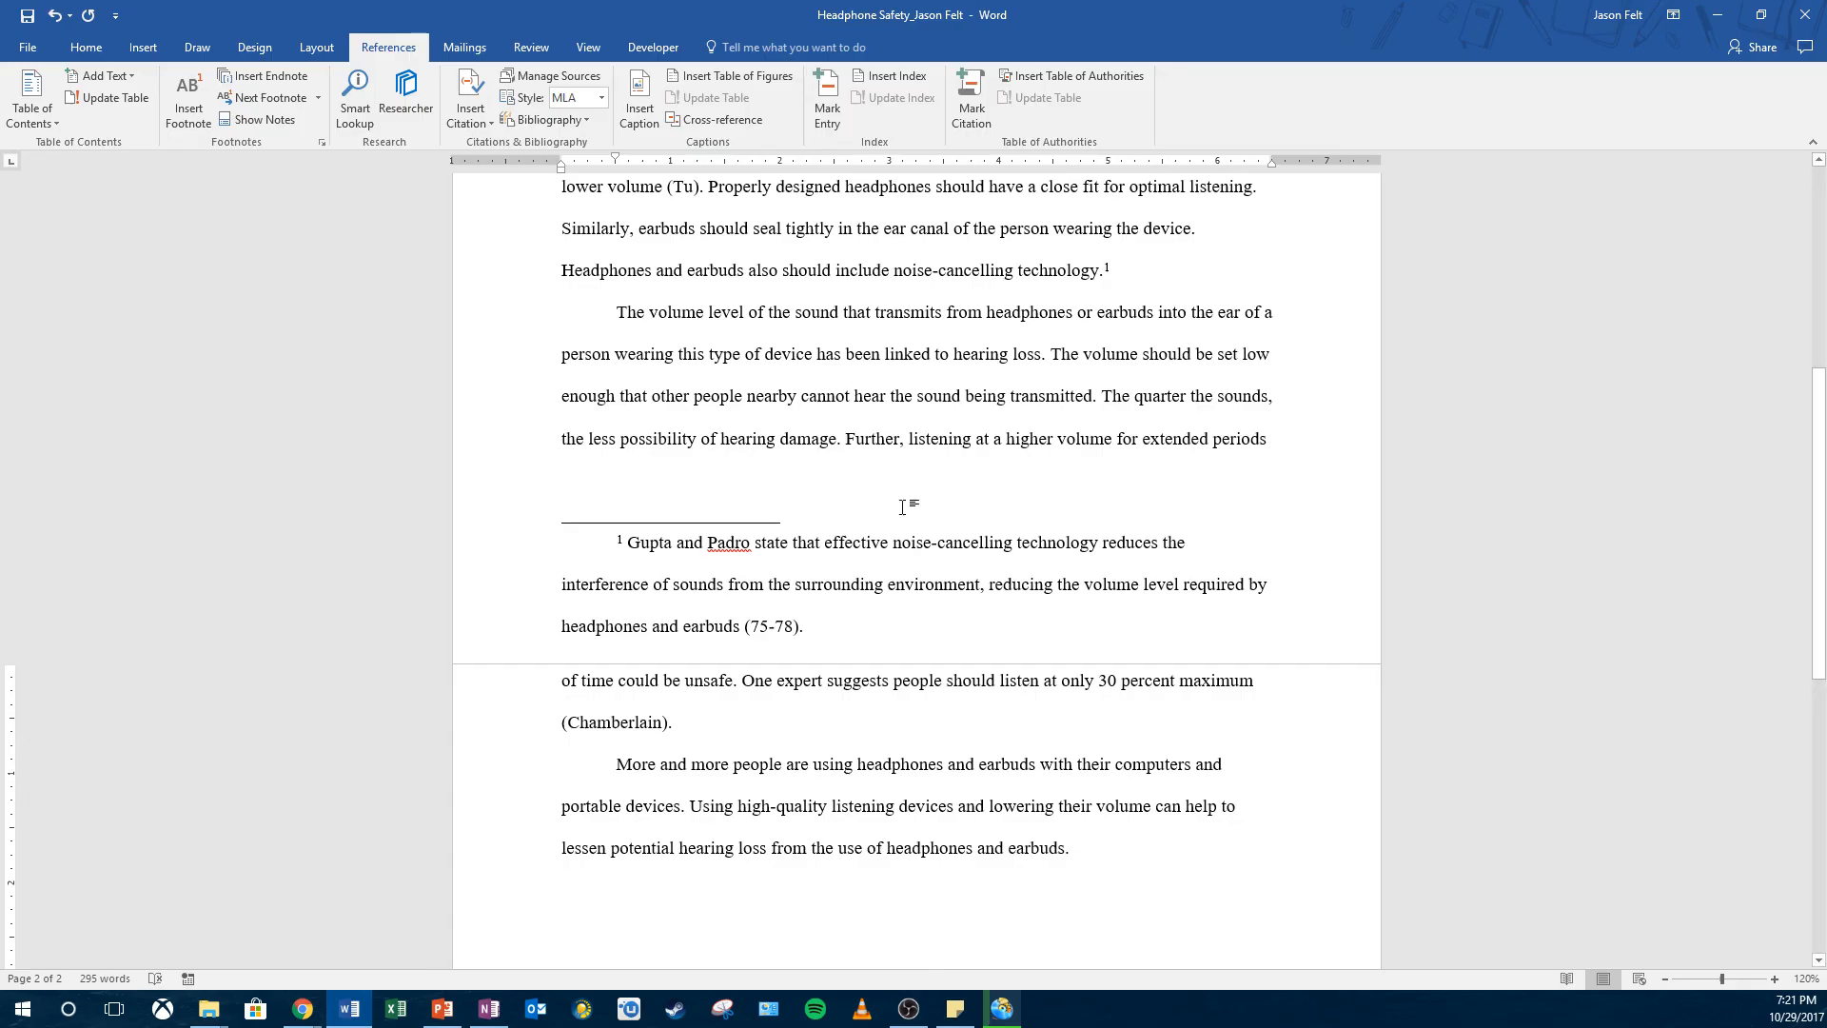
pyautogui.click(26, 27)
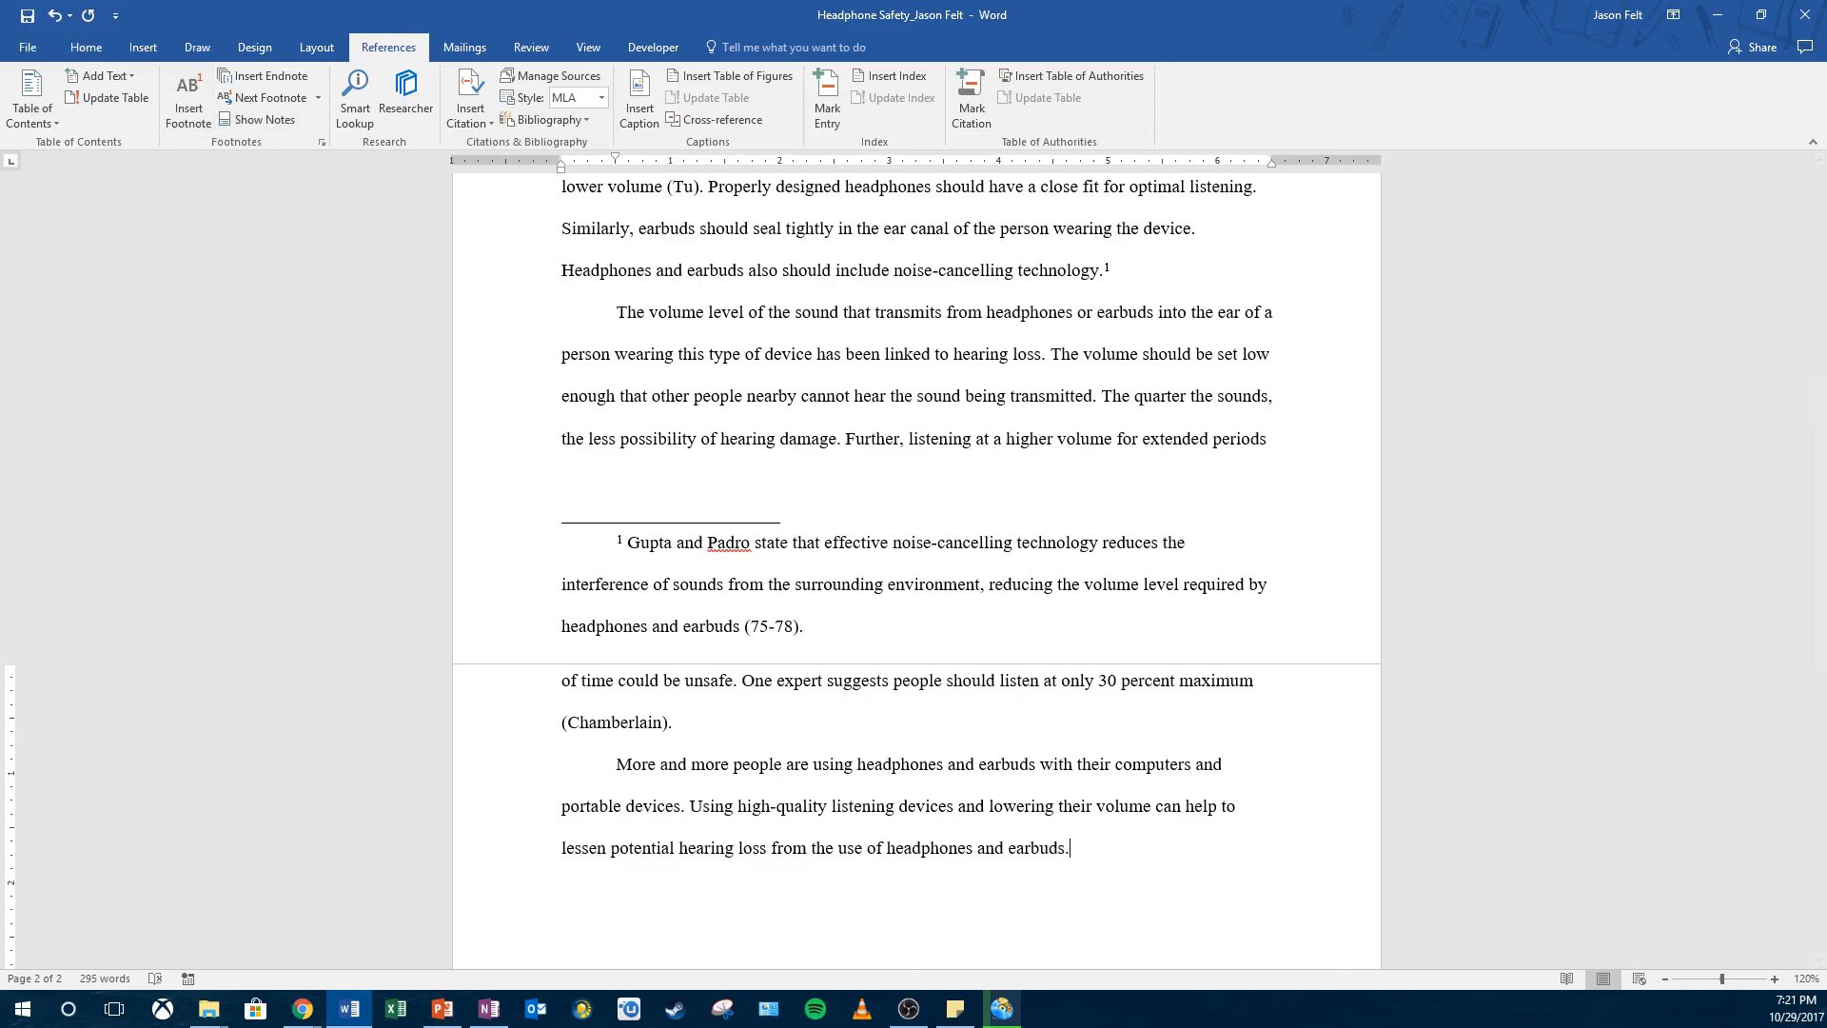